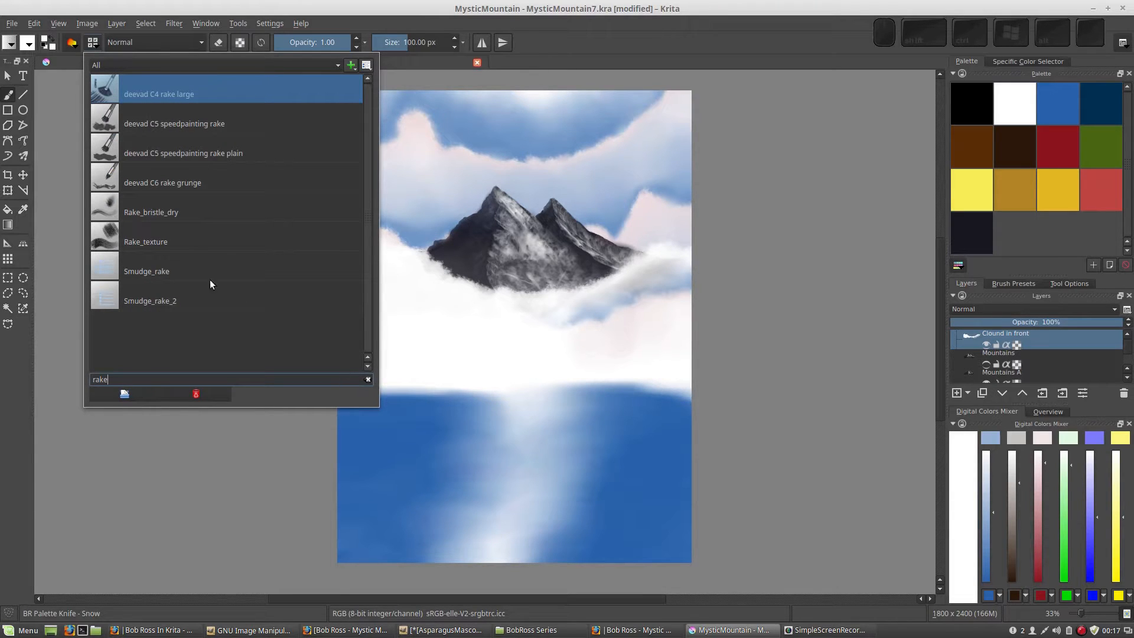
# Step: Choose the Rake_texture preset and show its brush tip settings in the brush editor, with the preset thumbnail in the scratchpad
pyautogui.click(152, 240)
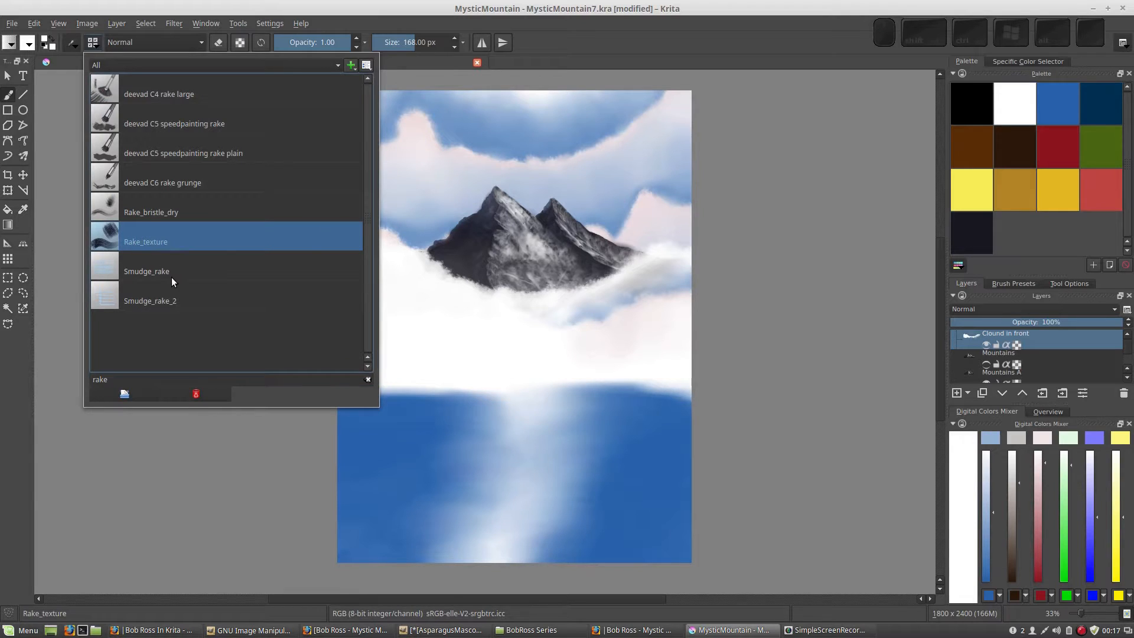
pyautogui.click(73, 44)
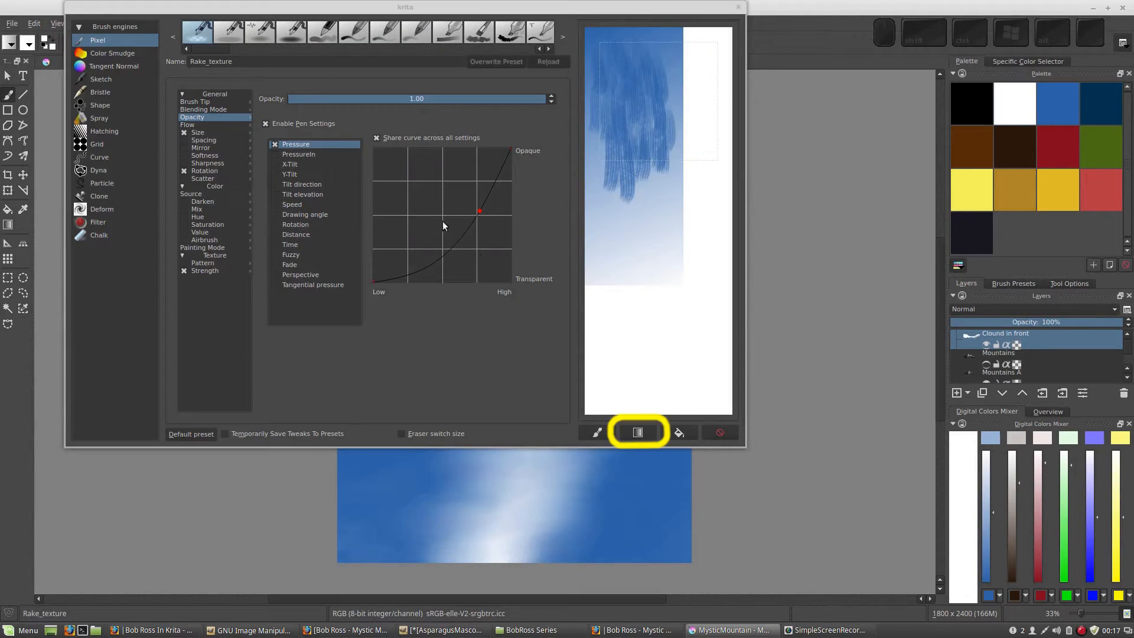
pyautogui.click(636, 431)
pyautogui.click(597, 431)
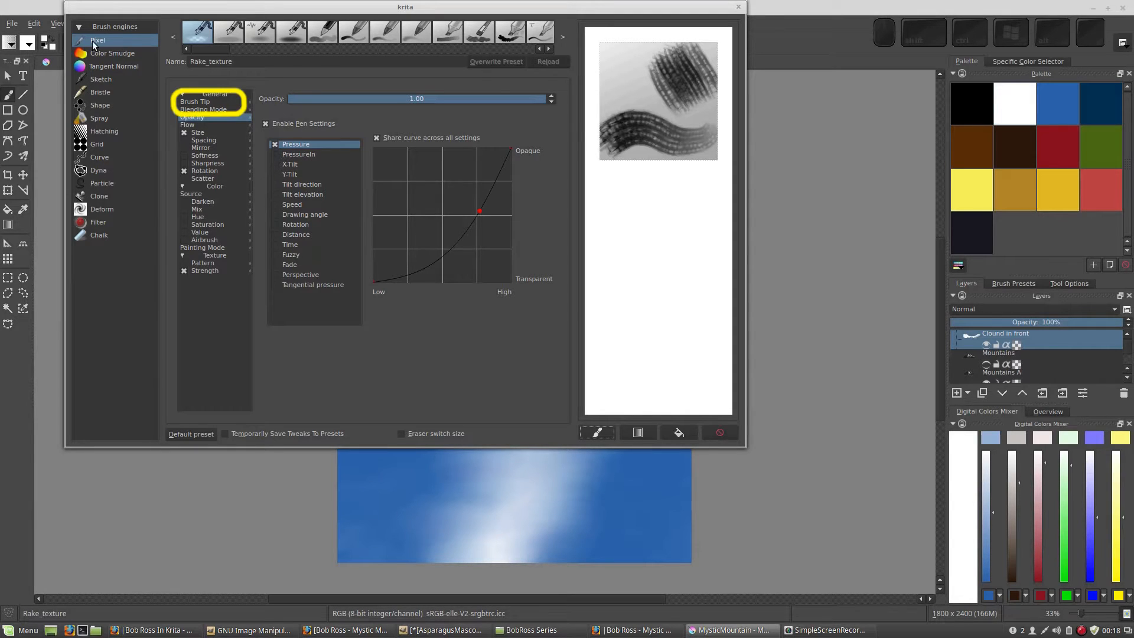
pyautogui.click(194, 102)
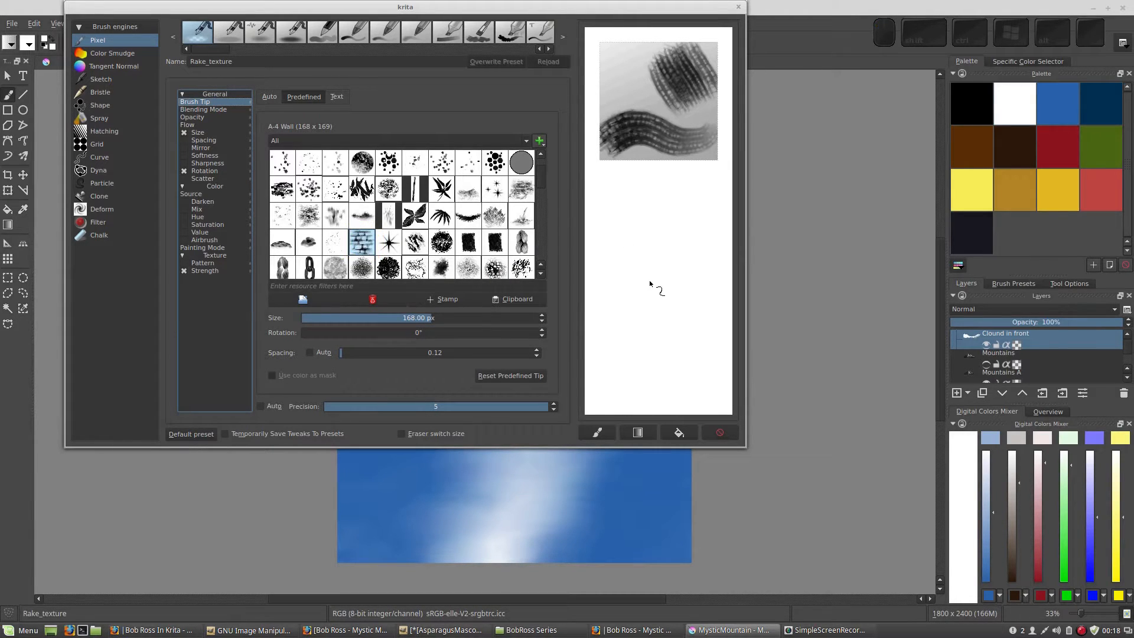
# Step: Pick the medium blue palette colour and paint short test dabs and strokes in the scratchpad below the preset thumbnail
pyautogui.click(1071, 105)
pyautogui.moveTo(630, 228); pyautogui.dragTo(654, 256)
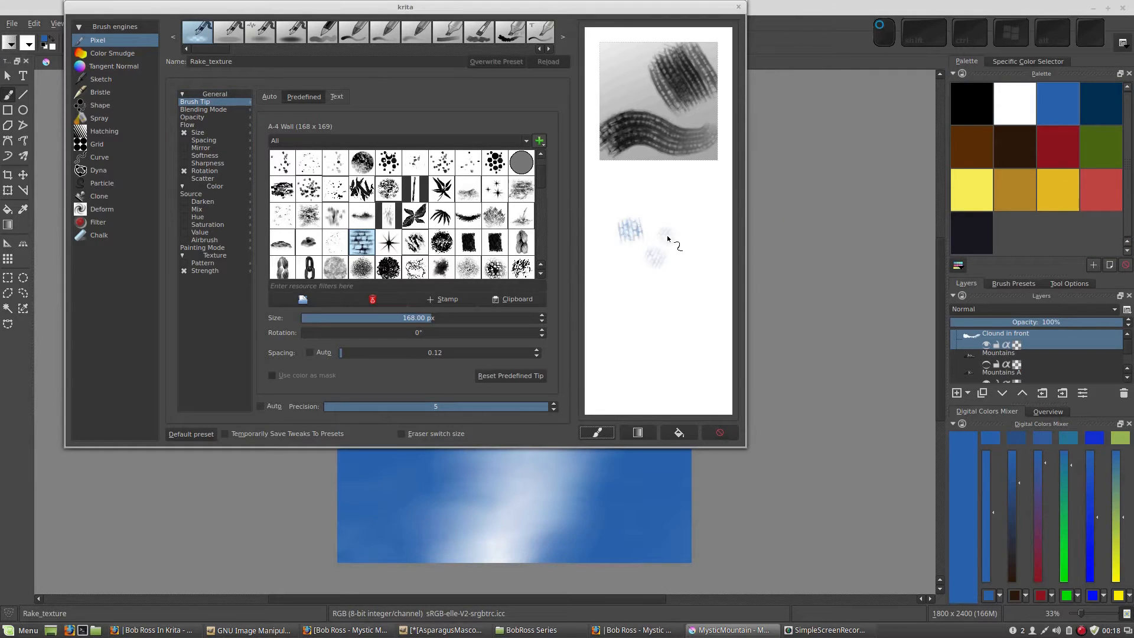
pyautogui.click(667, 237)
pyautogui.click(679, 246)
pyautogui.click(679, 274)
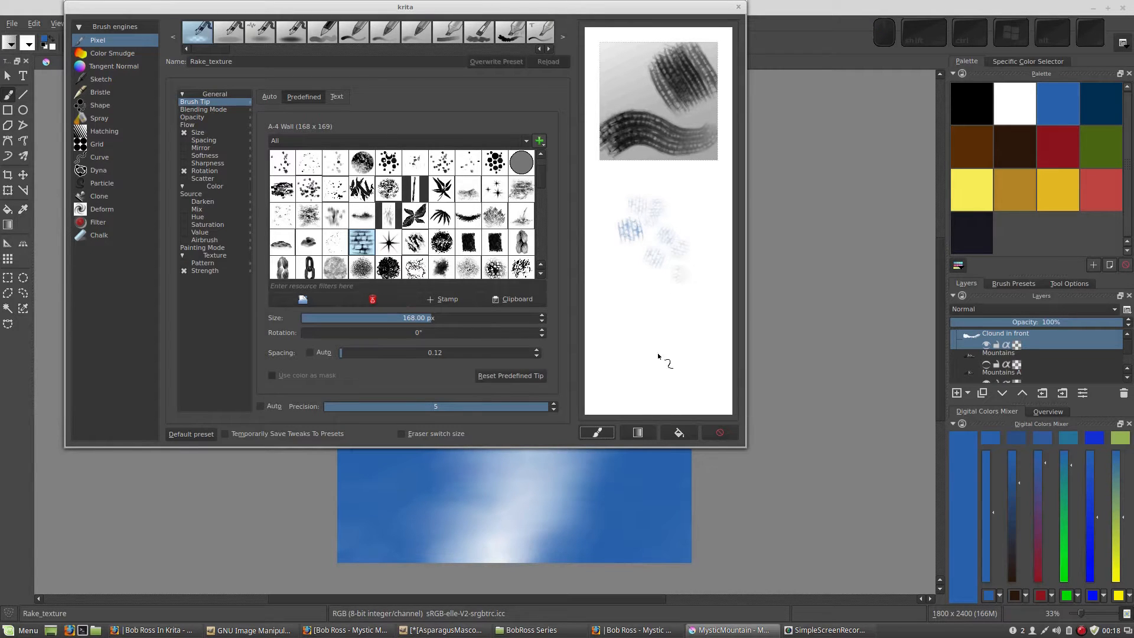
pyautogui.moveTo(629, 236)
pyautogui.mouseDown()
pyautogui.moveTo(639, 324)
pyautogui.moveTo(659, 256)
pyautogui.moveTo(680, 300)
pyautogui.moveTo(647, 205)
pyautogui.moveTo(644, 319)
pyautogui.mouseUp()
# Step: Fill the scratchpad with the gradient and set the brush tip size to 100 px
pyautogui.click(637, 432)
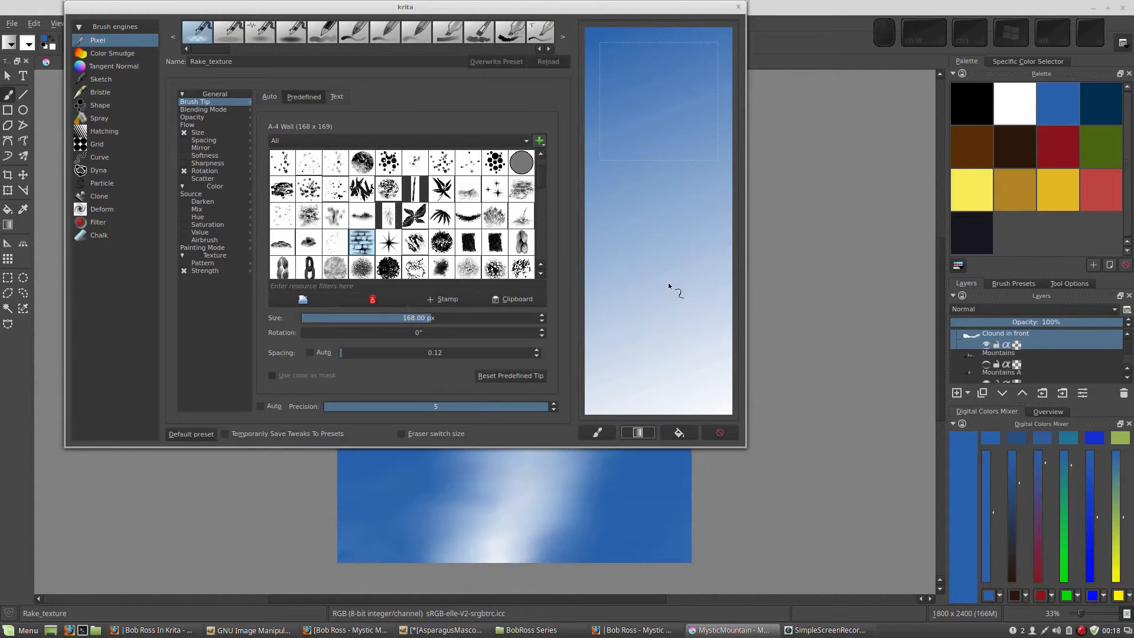
pyautogui.moveTo(417, 317)
pyautogui.mouseDown()
pyautogui.moveTo(342, 318)
pyautogui.moveTo(373, 321)
pyautogui.mouseUp()
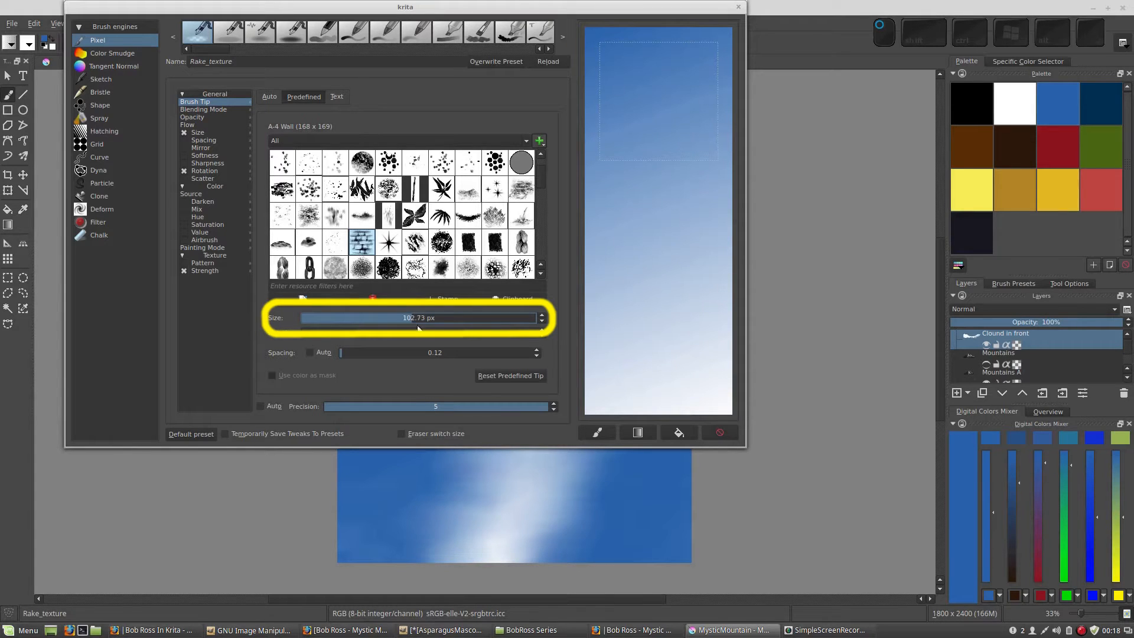
pyautogui.write('1')
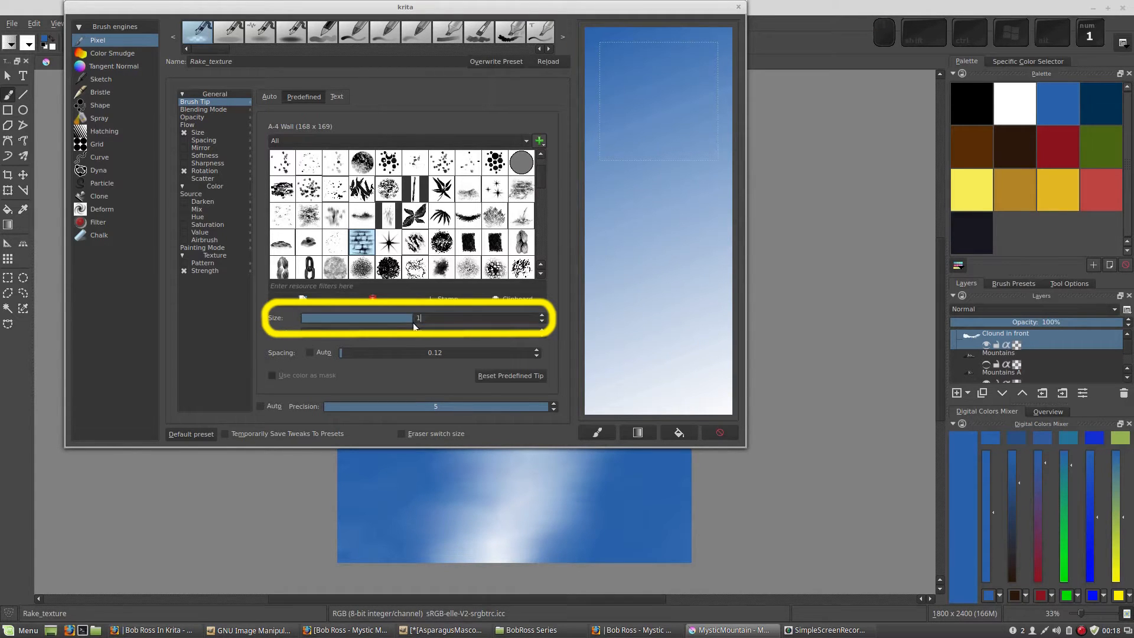
pyautogui.write('00')
pyautogui.press('Return')
# Step: Paint overlapping vertical rake strokes over the scratchpad gradient to test the 100 px brush
pyautogui.click(635, 277)
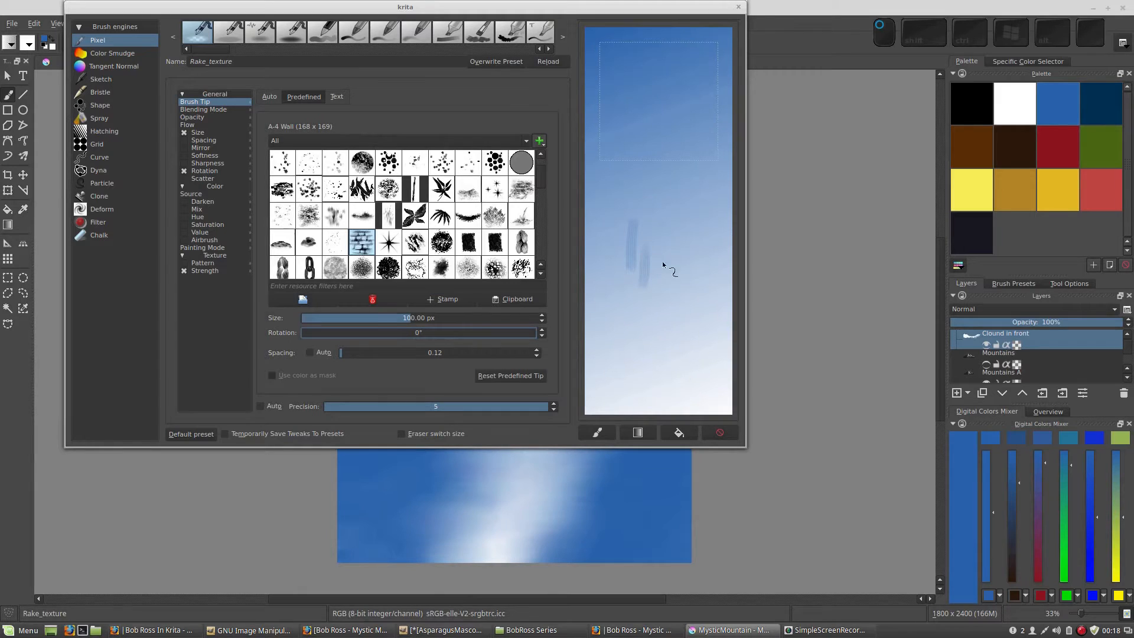
pyautogui.moveTo(628, 218)
pyautogui.mouseDown()
pyautogui.moveTo(649, 229)
pyautogui.moveTo(666, 220)
pyautogui.moveTo(643, 273)
pyautogui.mouseUp()
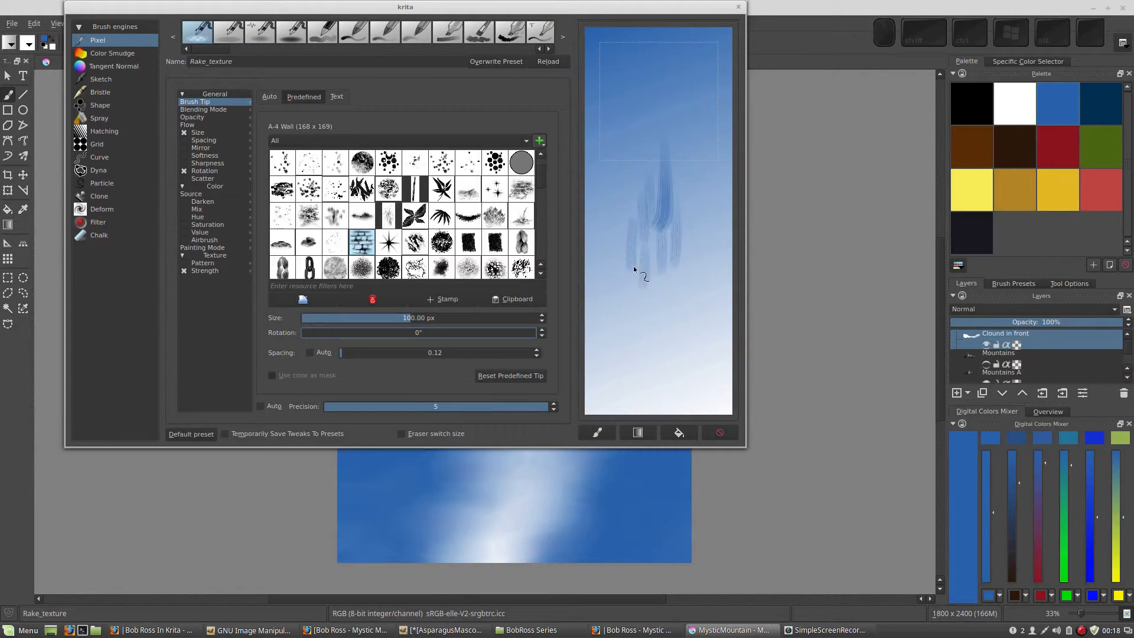
pyautogui.moveTo(620, 288)
pyautogui.mouseDown()
pyautogui.moveTo(623, 206)
pyautogui.moveTo(605, 208)
pyautogui.moveTo(614, 272)
pyautogui.moveTo(631, 254)
pyautogui.mouseUp()
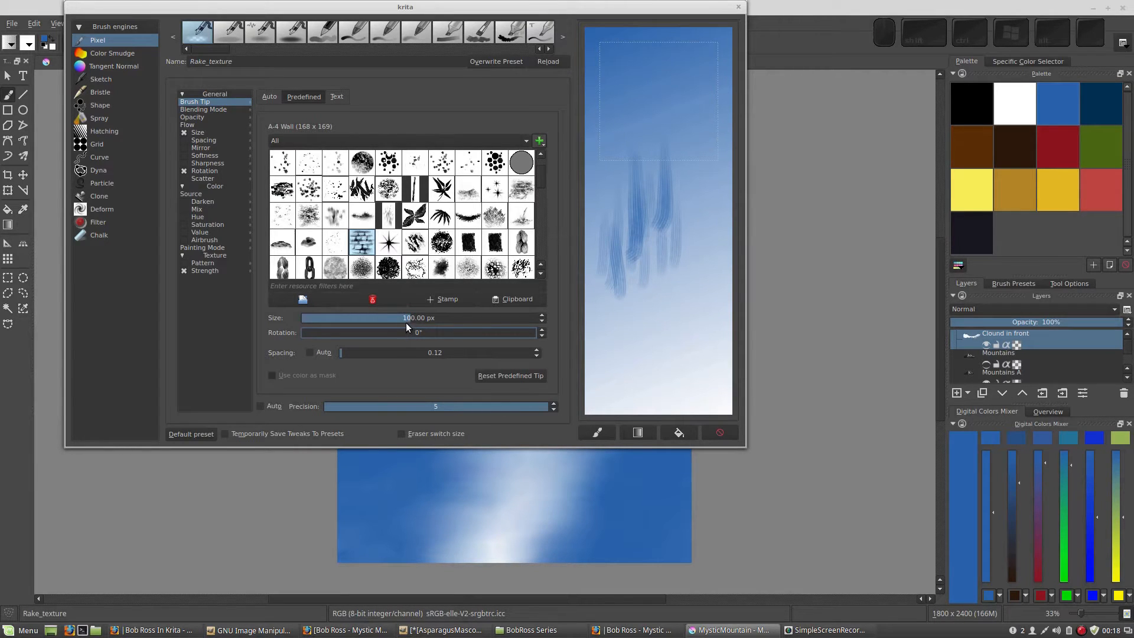
pyautogui.moveTo(648, 256)
pyautogui.mouseDown()
pyautogui.moveTo(677, 283)
pyautogui.moveTo(694, 168)
pyautogui.moveTo(670, 232)
pyautogui.moveTo(642, 196)
pyautogui.moveTo(615, 190)
pyautogui.moveTo(627, 242)
pyautogui.moveTo(650, 242)
pyautogui.moveTo(663, 326)
pyautogui.moveTo(657, 249)
pyautogui.moveTo(651, 322)
pyautogui.moveTo(652, 245)
pyautogui.moveTo(639, 274)
pyautogui.mouseUp()
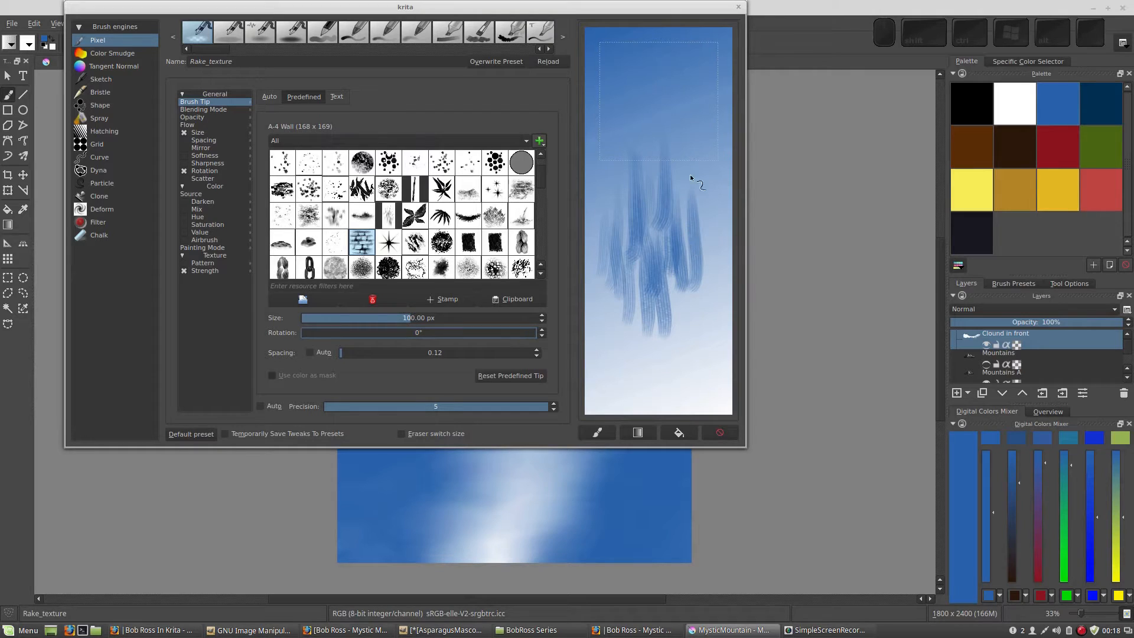
pyautogui.moveTo(690, 175)
pyautogui.mouseDown()
pyautogui.moveTo(673, 159)
pyautogui.moveTo(640, 176)
pyautogui.moveTo(635, 33)
pyautogui.moveTo(618, 187)
pyautogui.mouseUp()
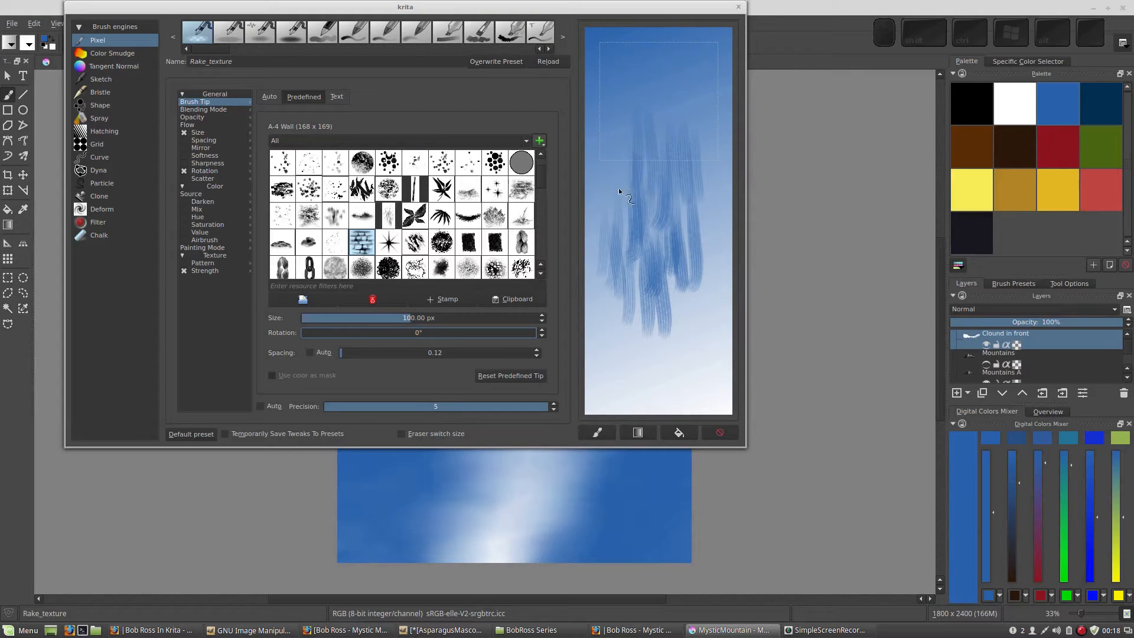
pyautogui.moveTo(619, 124); pyautogui.dragTo(626, 152)
pyautogui.moveTo(675, 364)
pyautogui.mouseDown()
pyautogui.moveTo(693, 250)
pyautogui.moveTo(702, 333)
pyautogui.mouseUp()
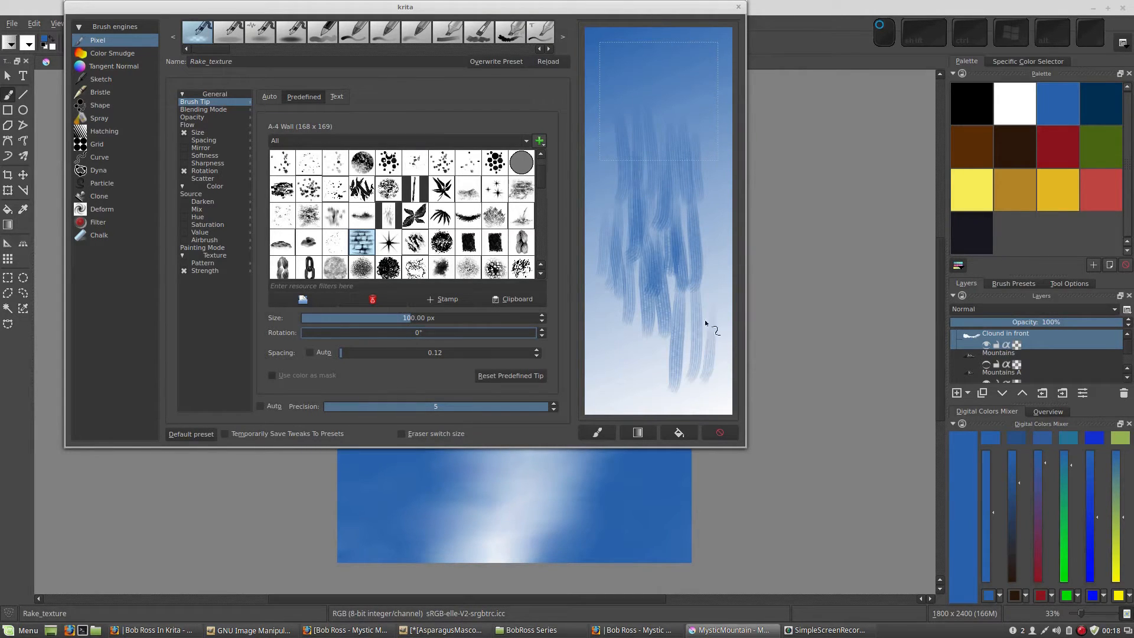
pyautogui.moveTo(634, 321)
pyautogui.mouseDown()
pyautogui.moveTo(587, 392)
pyautogui.moveTo(593, 354)
pyautogui.mouseUp()
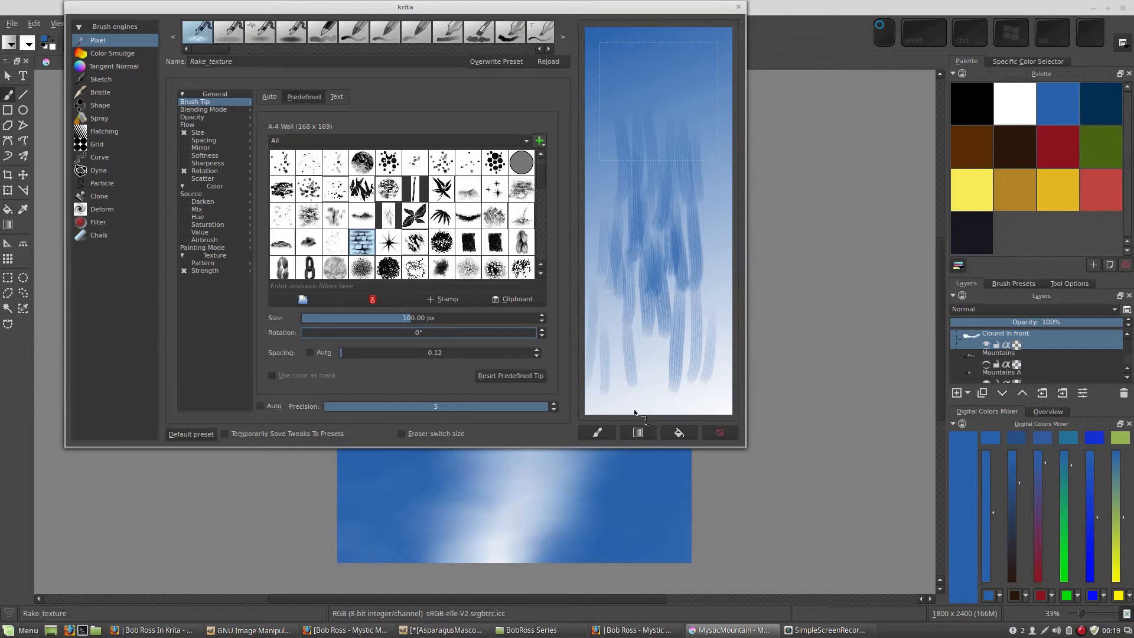
# Step: Refill the scratchpad with the gradient and paint several light vertical strokes side by side in its lower half
pyautogui.click(637, 432)
pyautogui.moveTo(668, 268)
pyautogui.mouseDown()
pyautogui.moveTo(666, 360)
pyautogui.moveTo(629, 361)
pyautogui.mouseUp()
pyautogui.moveTo(626, 263); pyautogui.dragTo(622, 354)
pyautogui.moveTo(613, 239); pyautogui.dragTo(611, 335)
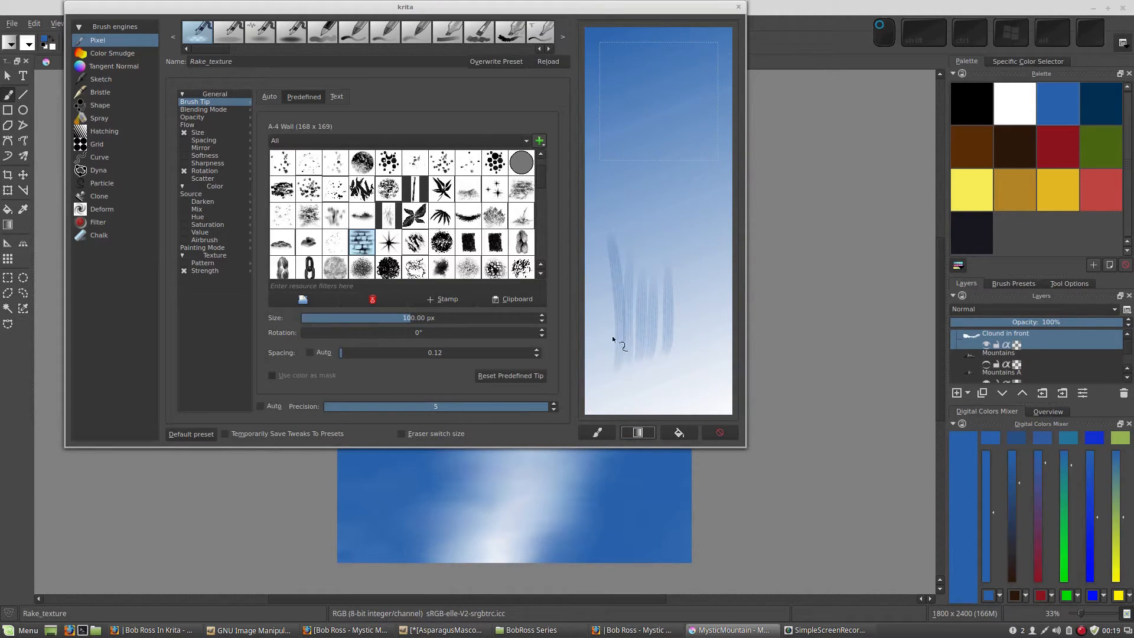
# Step: Show the brush's opacity pressure curve and paint firmer vertical strokes on a freshly refilled gradient scratchpad
pyautogui.click(193, 117)
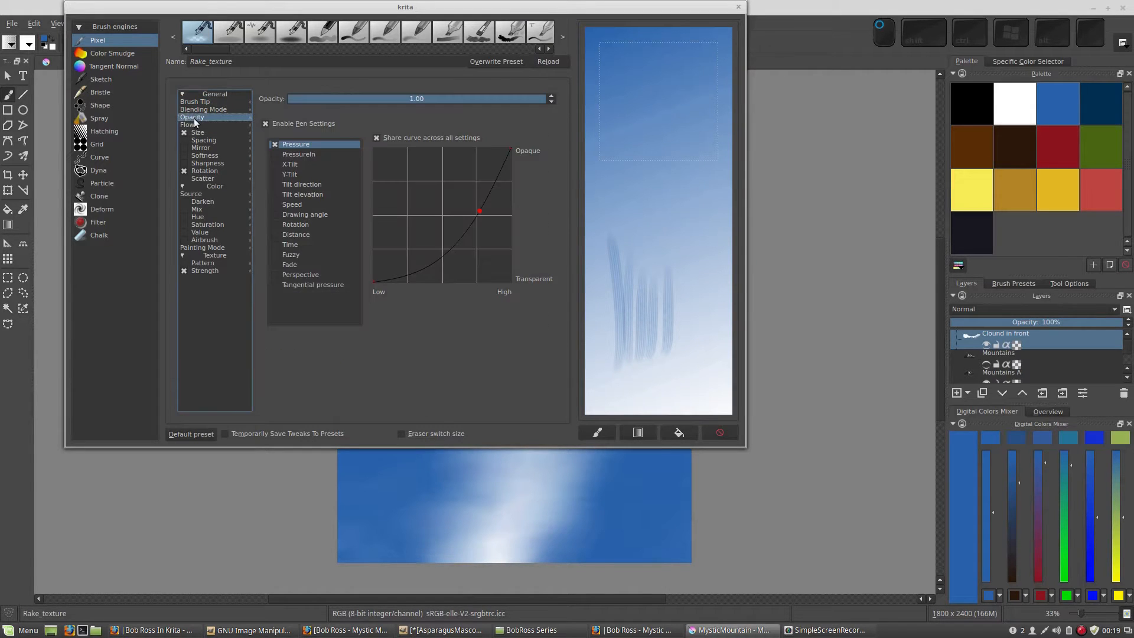
pyautogui.click(478, 210)
pyautogui.click(636, 434)
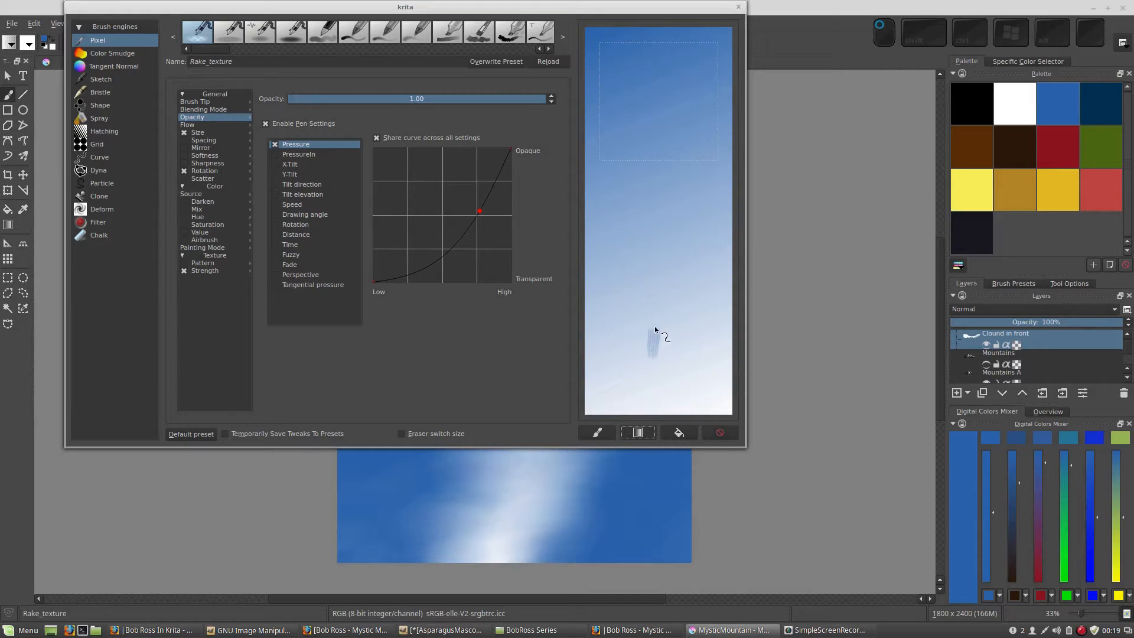
pyautogui.moveTo(655, 292)
pyautogui.mouseDown()
pyautogui.moveTo(655, 355)
pyautogui.moveTo(637, 270)
pyautogui.mouseUp()
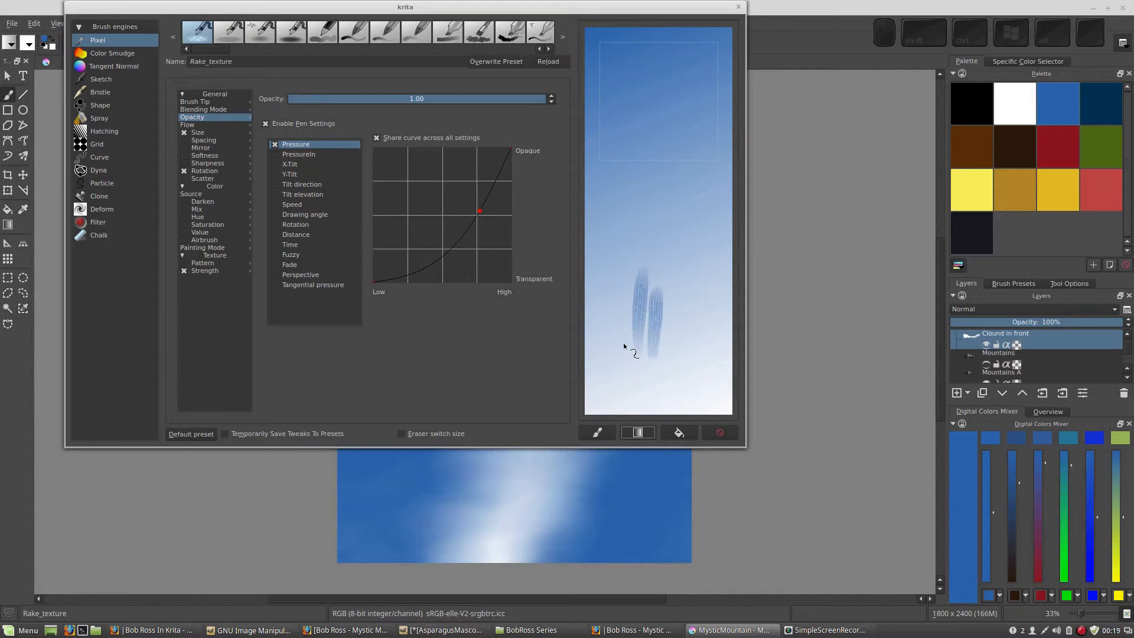
pyautogui.moveTo(622, 342)
pyautogui.mouseDown()
pyautogui.moveTo(623, 251)
pyautogui.moveTo(672, 330)
pyautogui.moveTo(686, 235)
pyautogui.mouseUp()
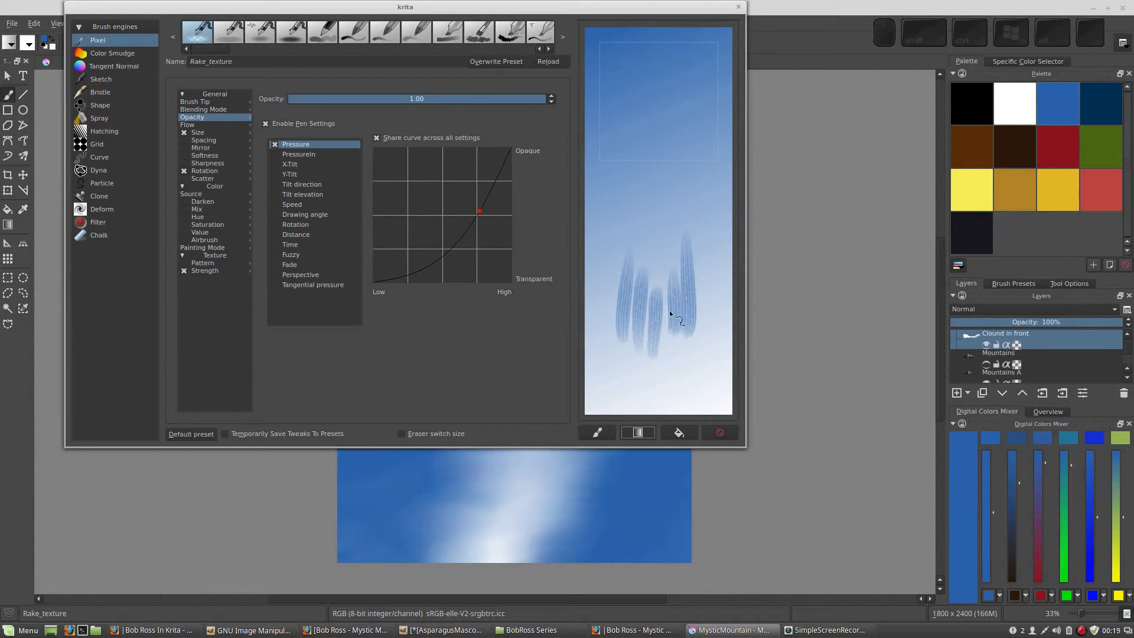
pyautogui.moveTo(665, 349)
pyautogui.mouseDown()
pyautogui.moveTo(660, 258)
pyautogui.moveTo(647, 290)
pyautogui.moveTo(645, 267)
pyautogui.mouseUp()
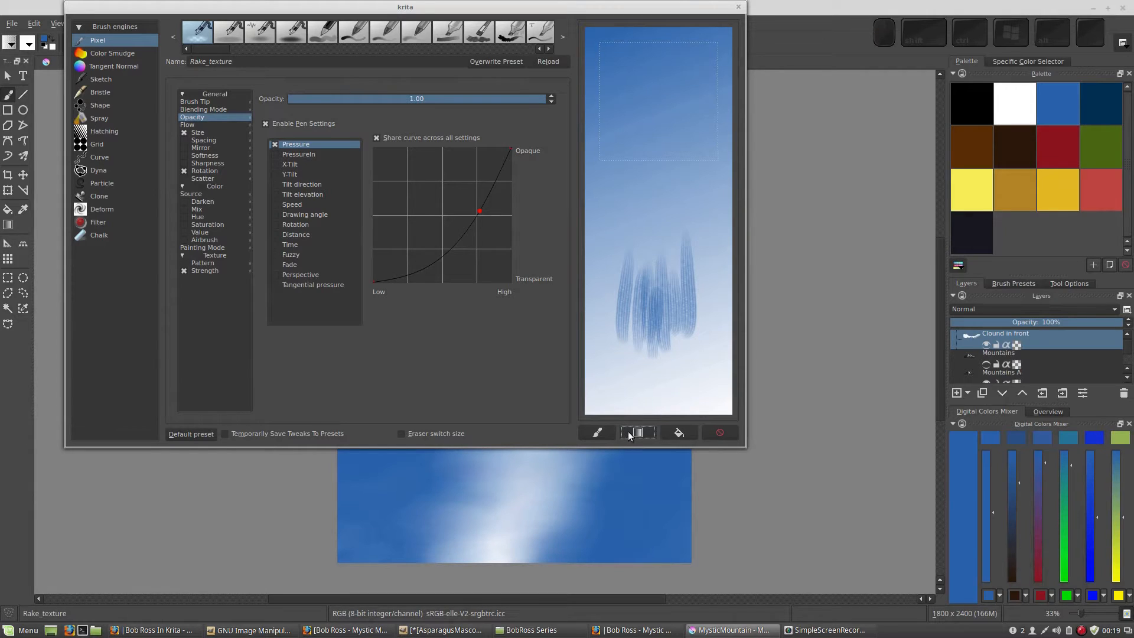
# Step: Refill the scratchpad with the gradient and paint two long vertical strokes, easing from heavy to light pressure
pyautogui.click(633, 433)
pyautogui.moveTo(643, 164); pyautogui.dragTo(647, 174)
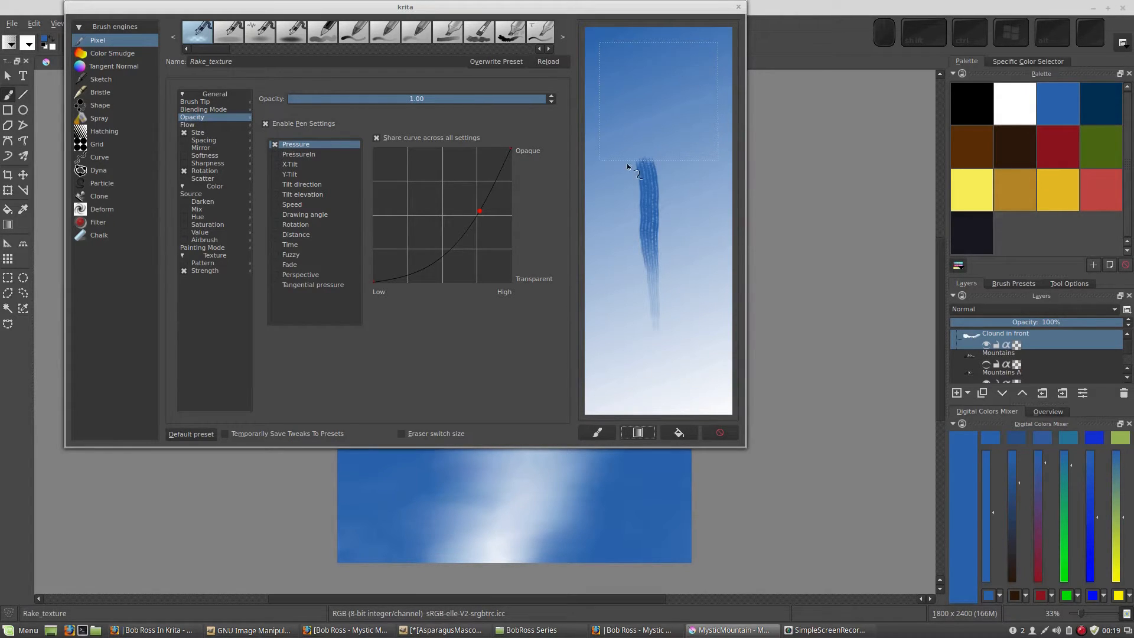
pyautogui.moveTo(674, 159); pyautogui.dragTo(675, 185)
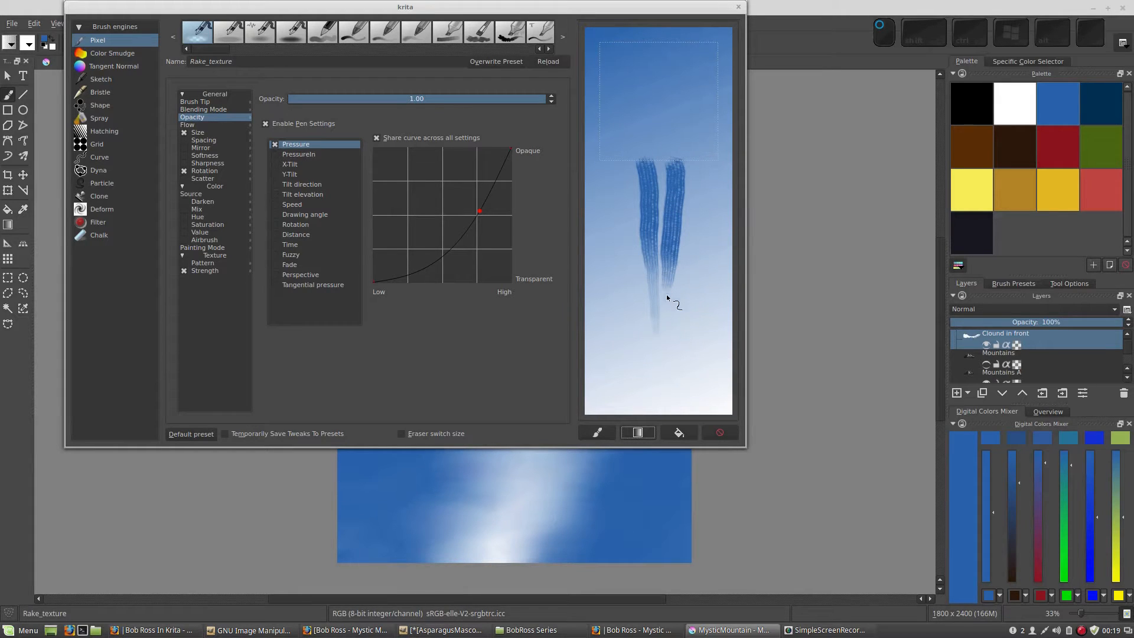
pyautogui.moveTo(666, 294); pyautogui.dragTo(665, 324)
# Step: Make the brush opacity respond to Speed instead of Pressure and paint slow and fast test strokes across the scratchpad
pyautogui.click(275, 204)
pyautogui.click(277, 146)
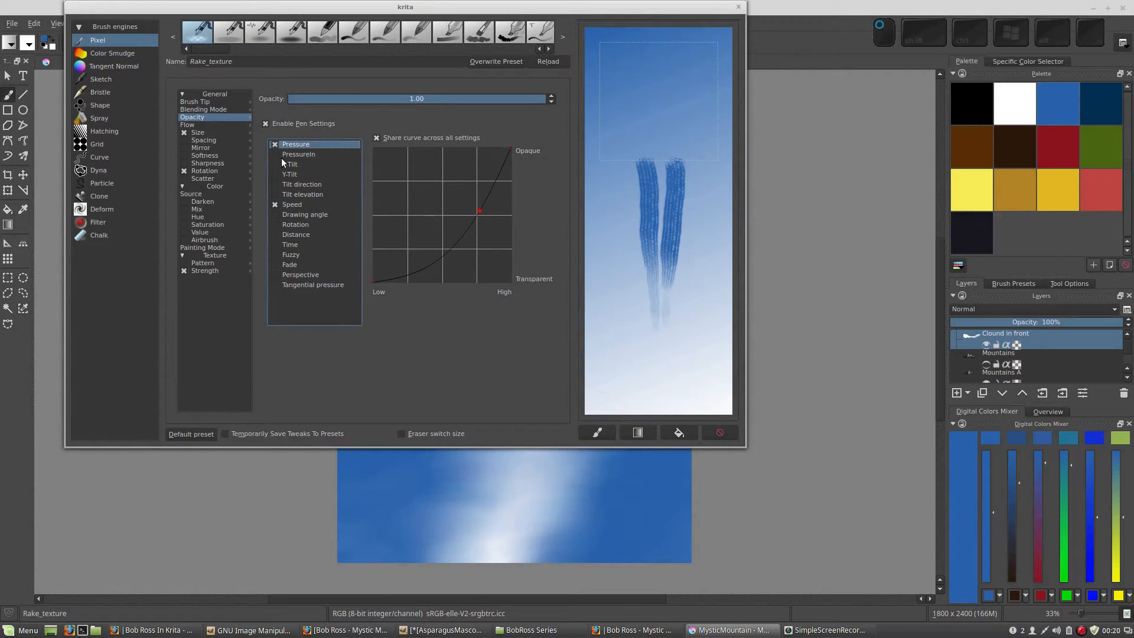
pyautogui.click(273, 145)
pyautogui.moveTo(611, 157); pyautogui.dragTo(606, 373)
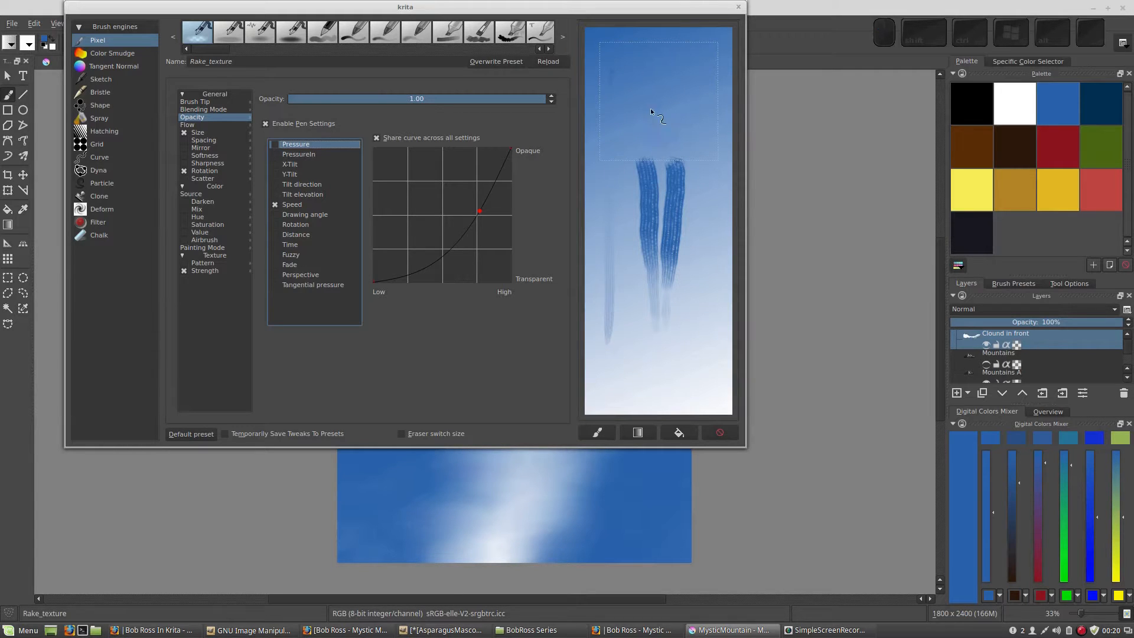
pyautogui.moveTo(642, 76)
pyautogui.mouseDown()
pyautogui.moveTo(623, 390)
pyautogui.moveTo(660, 242)
pyautogui.moveTo(647, 331)
pyautogui.mouseUp()
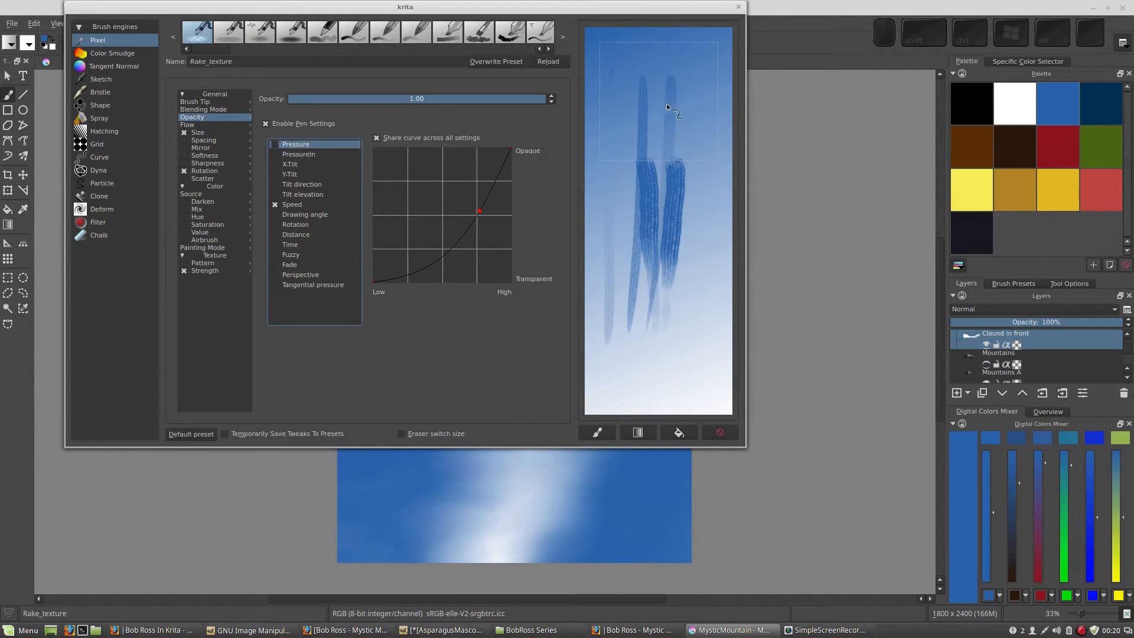
pyautogui.moveTo(615, 86); pyautogui.dragTo(610, 319)
pyautogui.moveTo(682, 387); pyautogui.dragTo(701, 334)
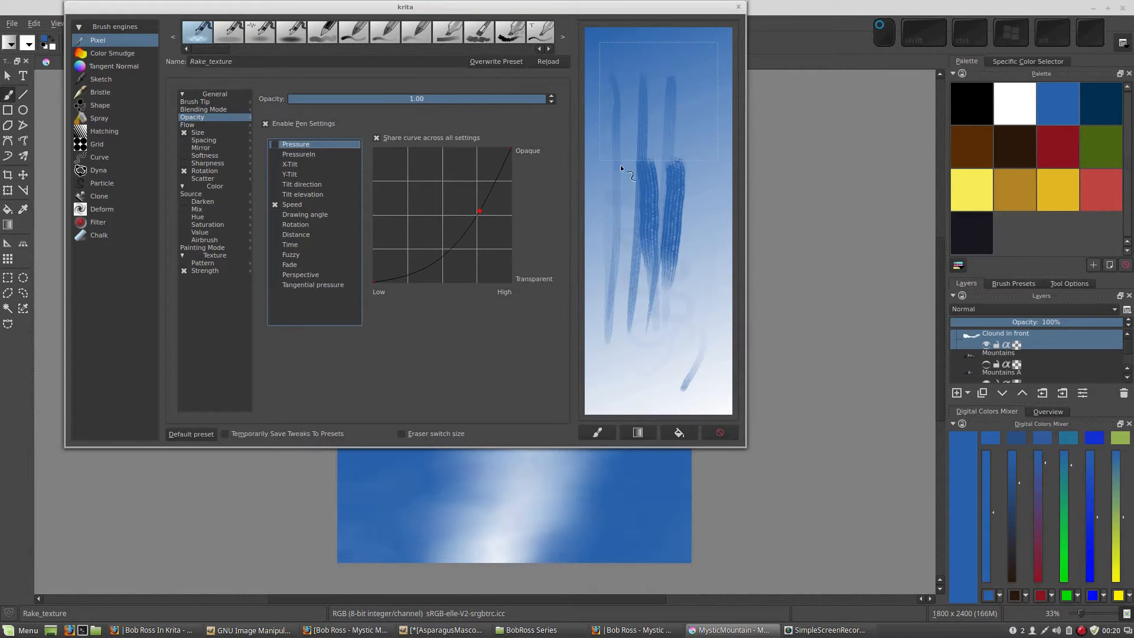
pyautogui.moveTo(685, 154)
pyautogui.mouseDown()
pyautogui.moveTo(714, 222)
pyautogui.moveTo(683, 248)
pyautogui.moveTo(690, 190)
pyautogui.moveTo(697, 261)
pyautogui.mouseUp()
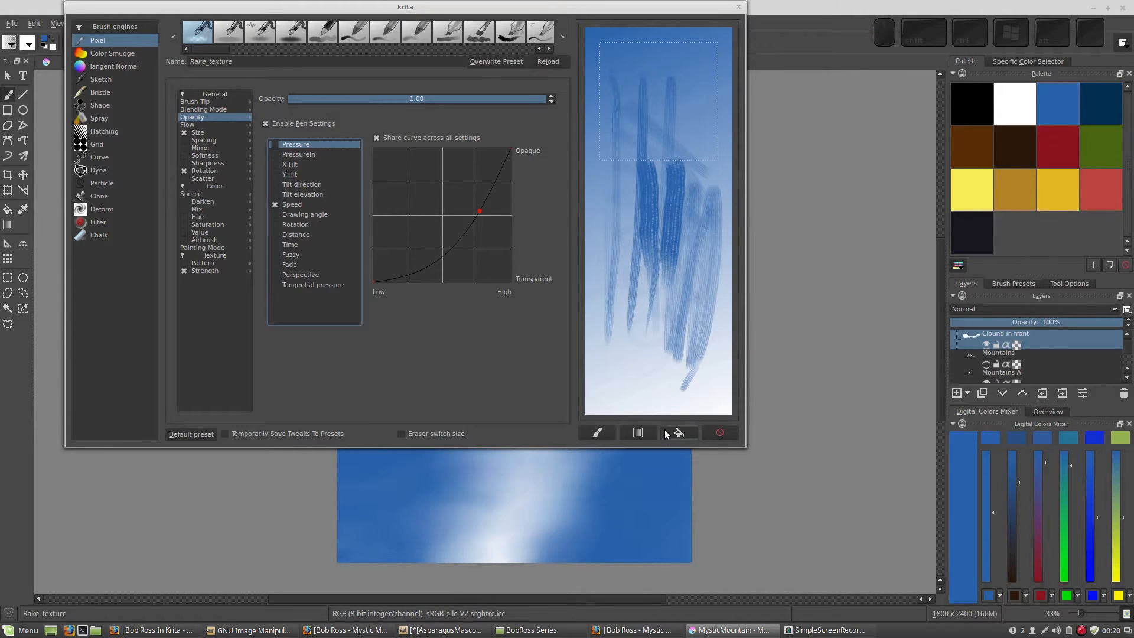
# Step: Reset the scratchpad to the gradient and examine the opacity response curves for Pressure and Speed
pyautogui.click(639, 434)
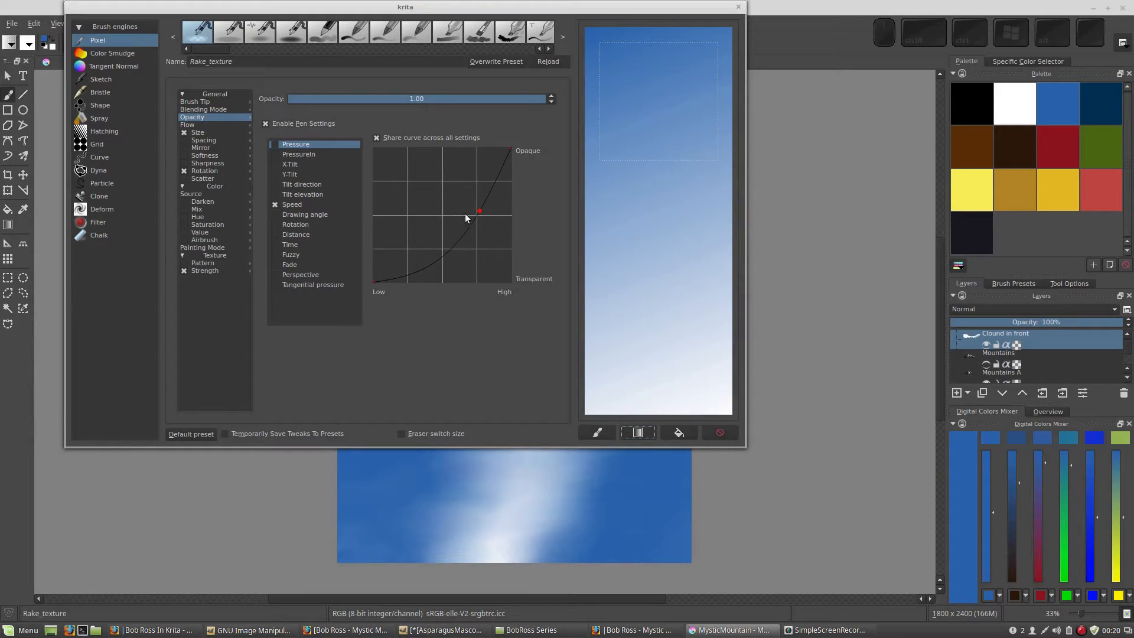
pyautogui.click(411, 274)
pyautogui.moveTo(410, 275); pyautogui.dragTo(428, 212)
pyautogui.moveTo(428, 212); pyautogui.dragTo(463, 304)
pyautogui.moveTo(409, 273); pyautogui.dragTo(442, 291)
pyautogui.click(293, 205)
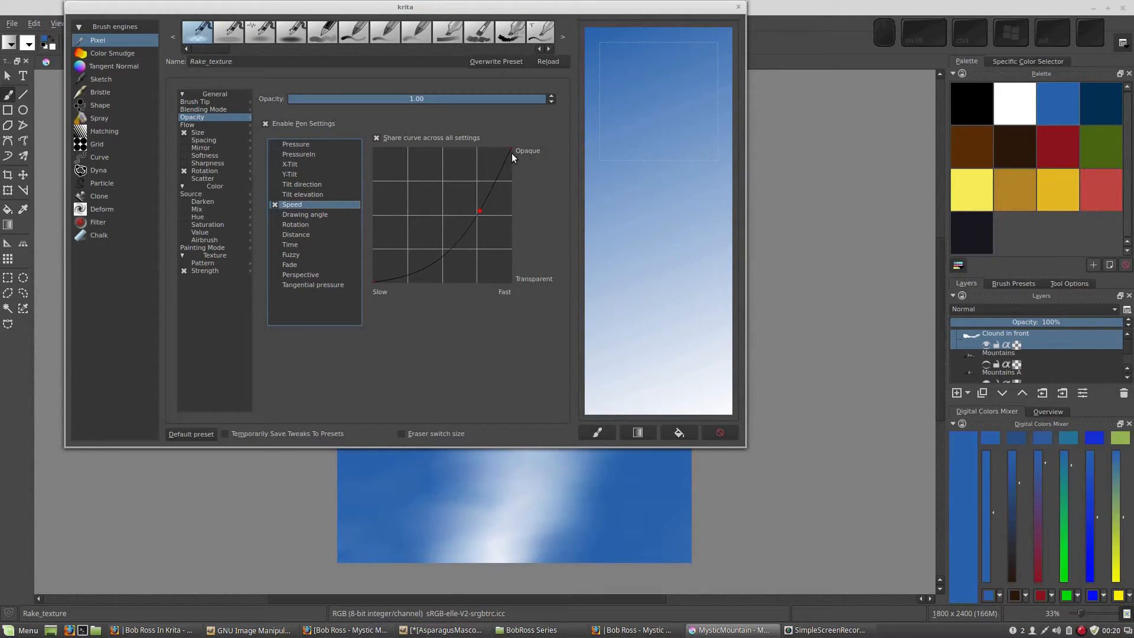
# Step: Make the opacity respond to Pressure again with Speed disabled, and view the pressure curve
pyautogui.click(275, 144)
pyautogui.click(275, 205)
pyautogui.click(317, 147)
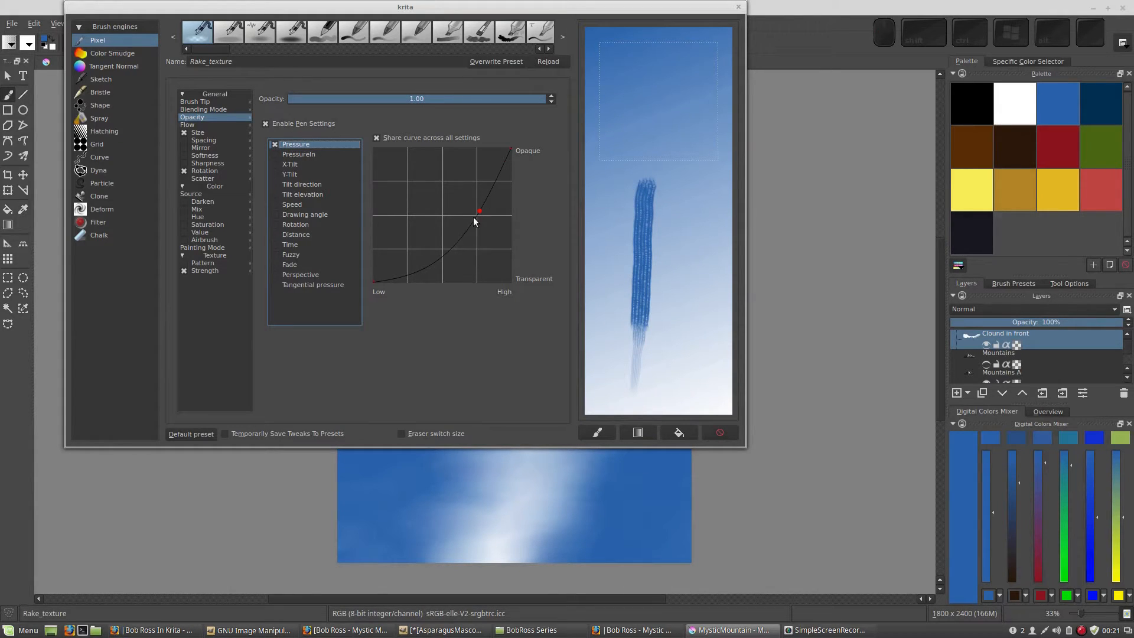
pyautogui.moveTo(481, 210); pyautogui.dragTo(620, 273)
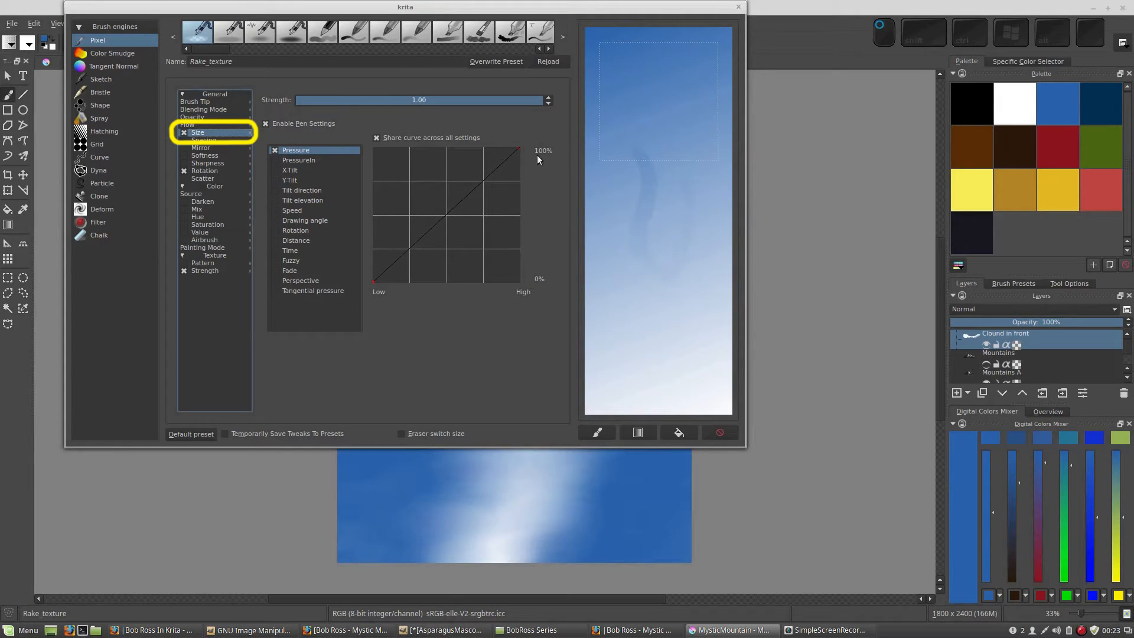
# Step: Disable the brush's Size dynamics, refill the scratchpad with the gradient and paint a curved test stroke
pyautogui.click(184, 133)
pyautogui.click(637, 433)
pyautogui.moveTo(619, 131); pyautogui.dragTo(645, 179)
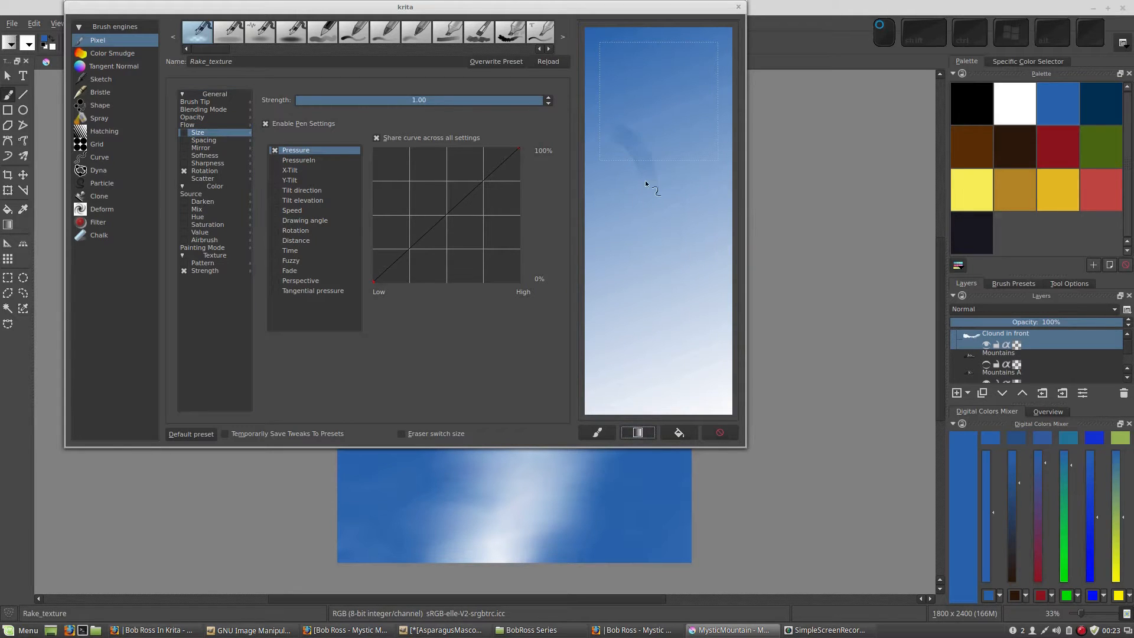
# Step: Make the brush opacity respond to Speed instead of Pressure and paint test strokes over a fresh scratchpad gradient
pyautogui.click(189, 110)
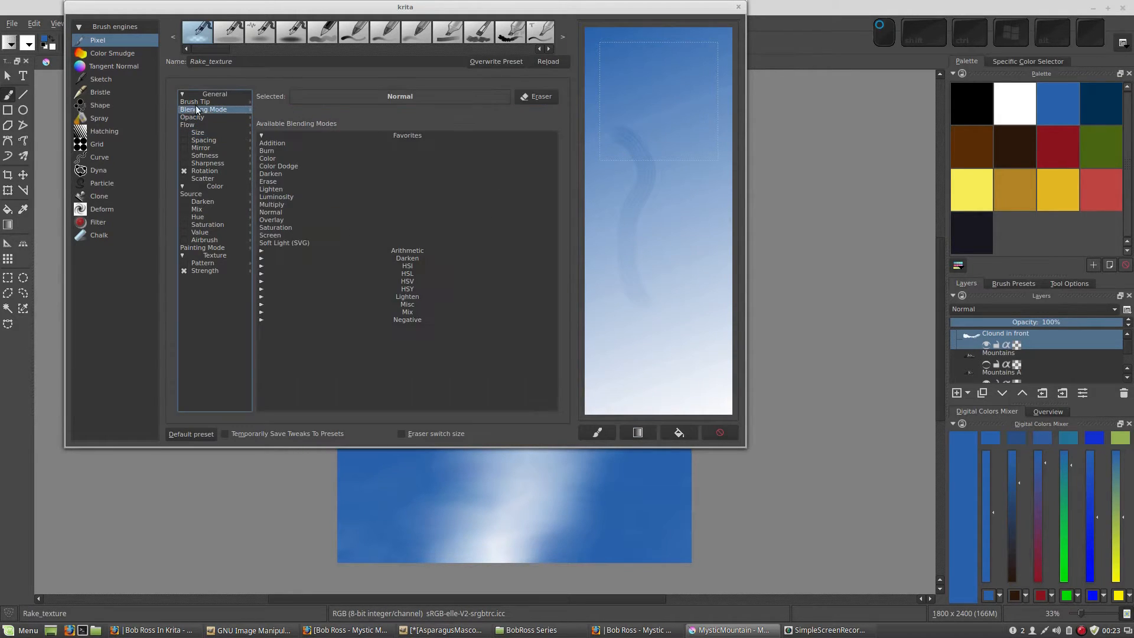
pyautogui.click(191, 117)
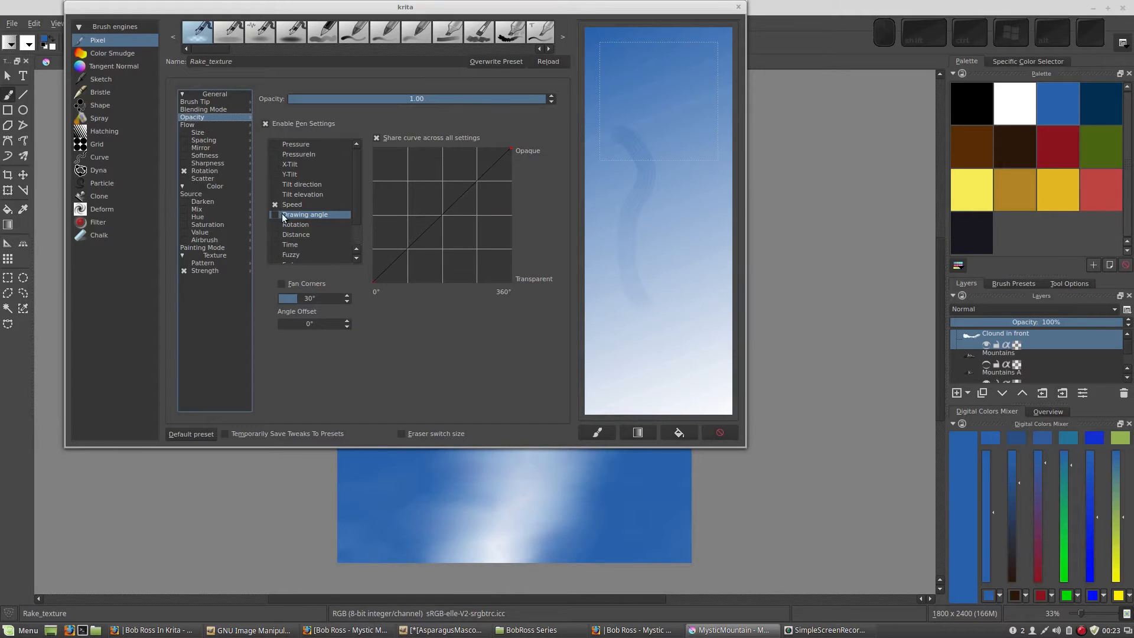
pyautogui.click(637, 431)
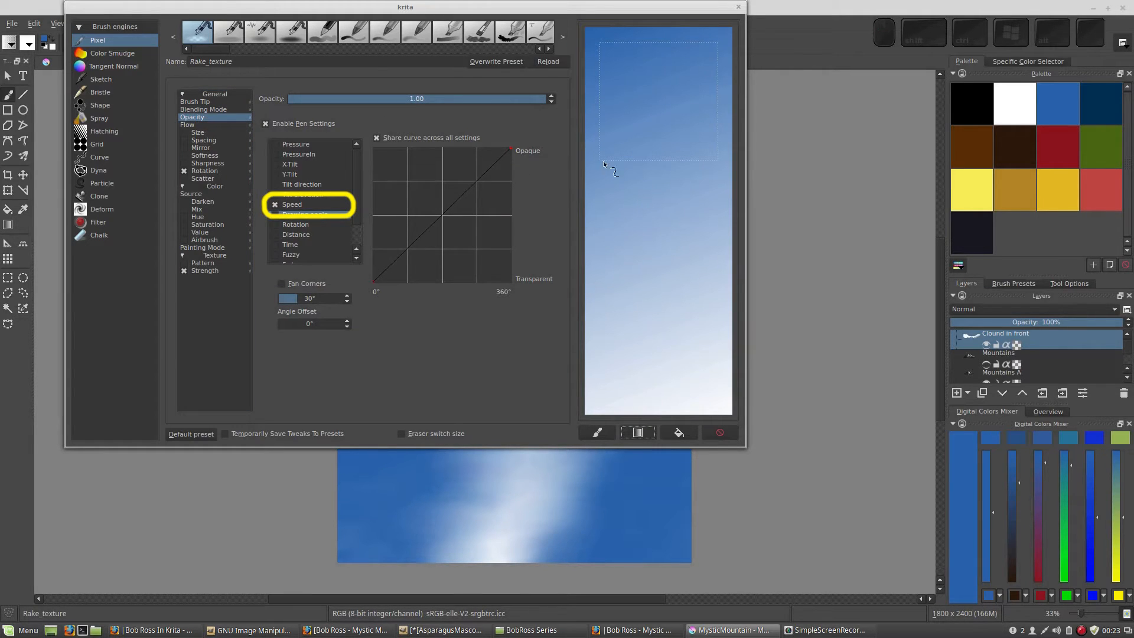
pyautogui.moveTo(684, 376); pyautogui.dragTo(666, 374)
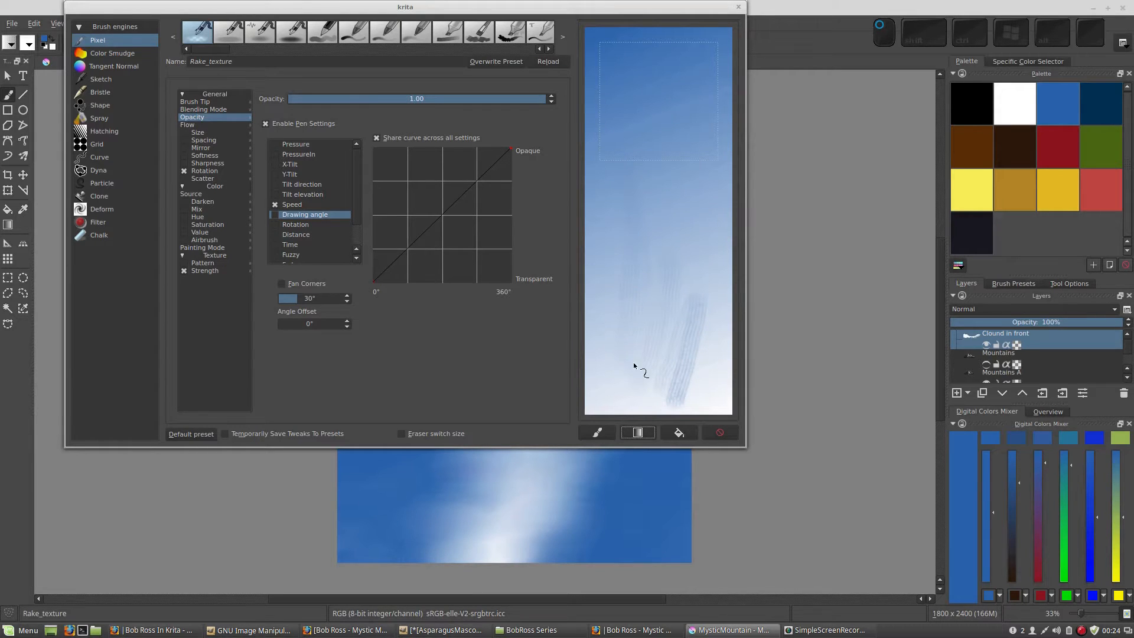
pyautogui.moveTo(633, 363)
pyautogui.mouseDown()
pyautogui.moveTo(658, 365)
pyautogui.moveTo(651, 150)
pyautogui.moveTo(667, 324)
pyautogui.mouseUp()
# Step: Refill the scratchpad with the gradient and make the opacity respond to Drawing angle instead of Speed
pyautogui.click(637, 431)
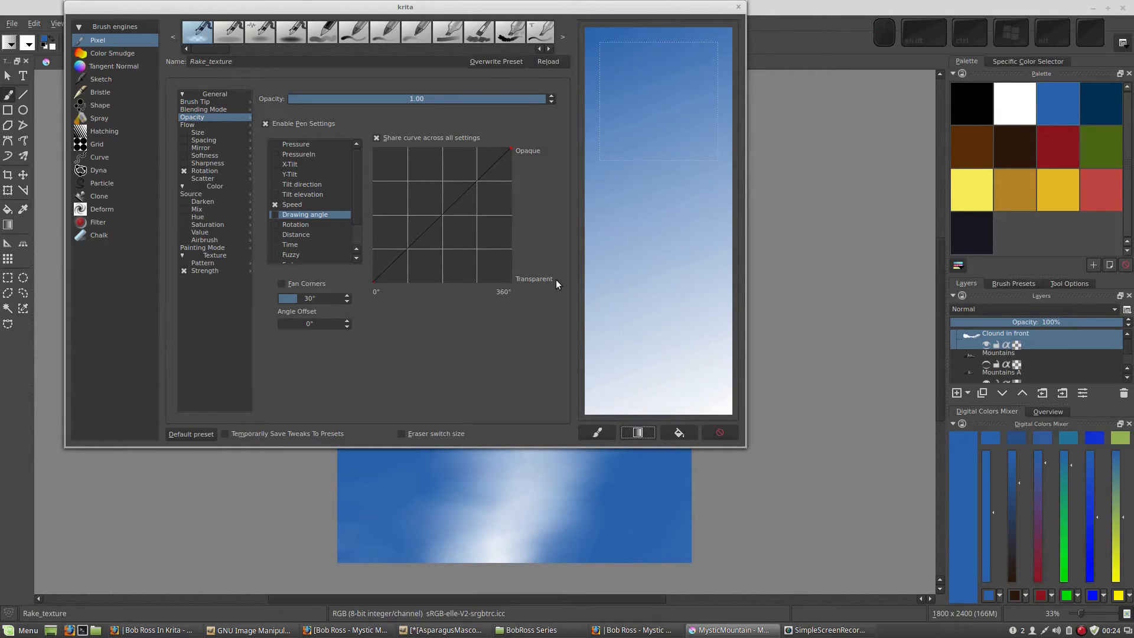
pyautogui.click(275, 214)
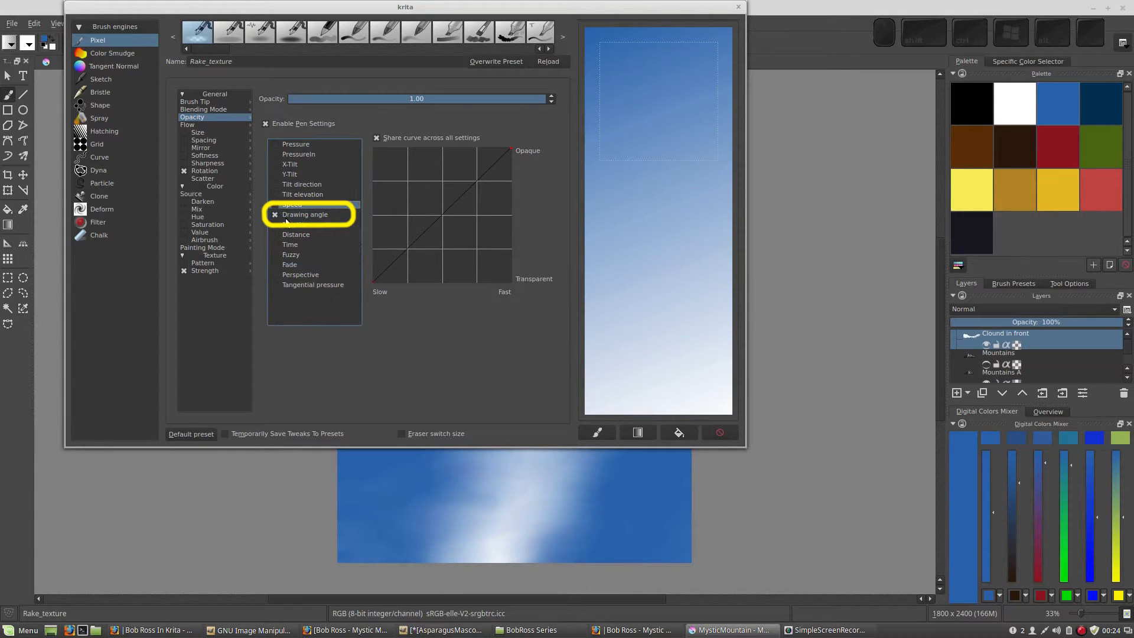
pyautogui.click(304, 215)
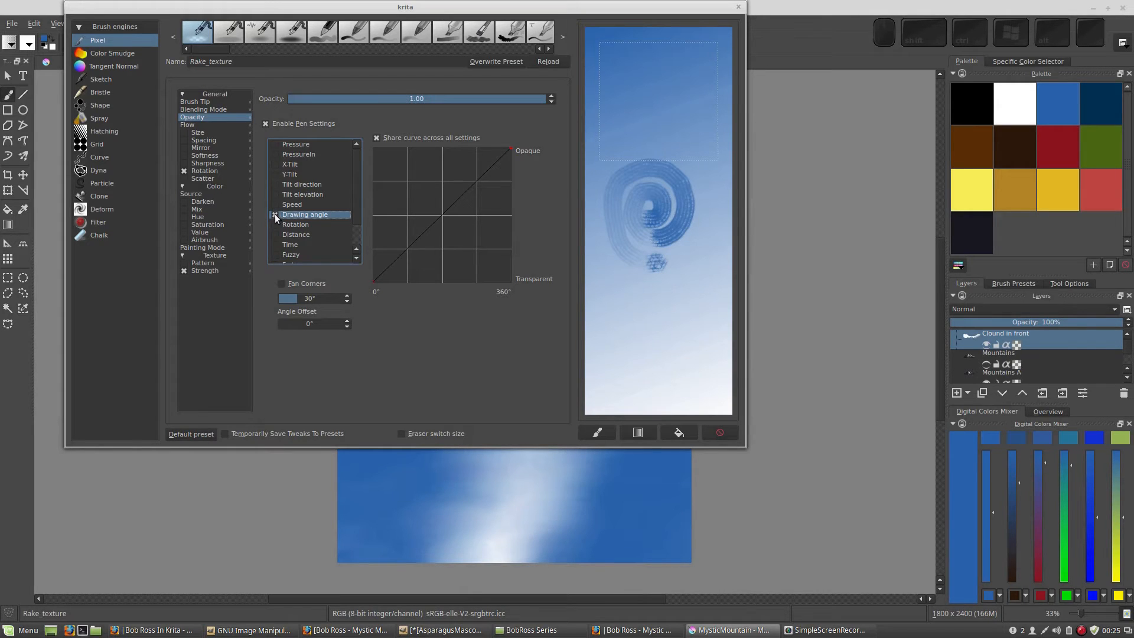
# Step: Make the opacity respond only to Pressure, with Drawing angle disabled, and refill the scratchpad with the gradient
pyautogui.click(274, 144)
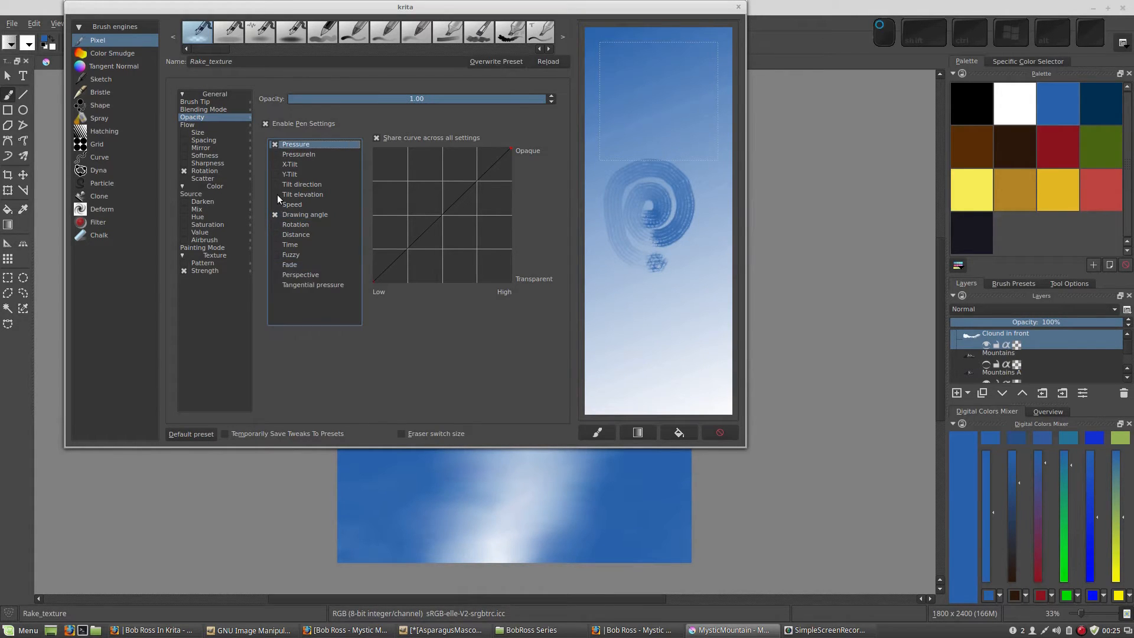
pyautogui.click(275, 214)
pyautogui.click(274, 213)
pyautogui.click(281, 148)
pyautogui.click(637, 432)
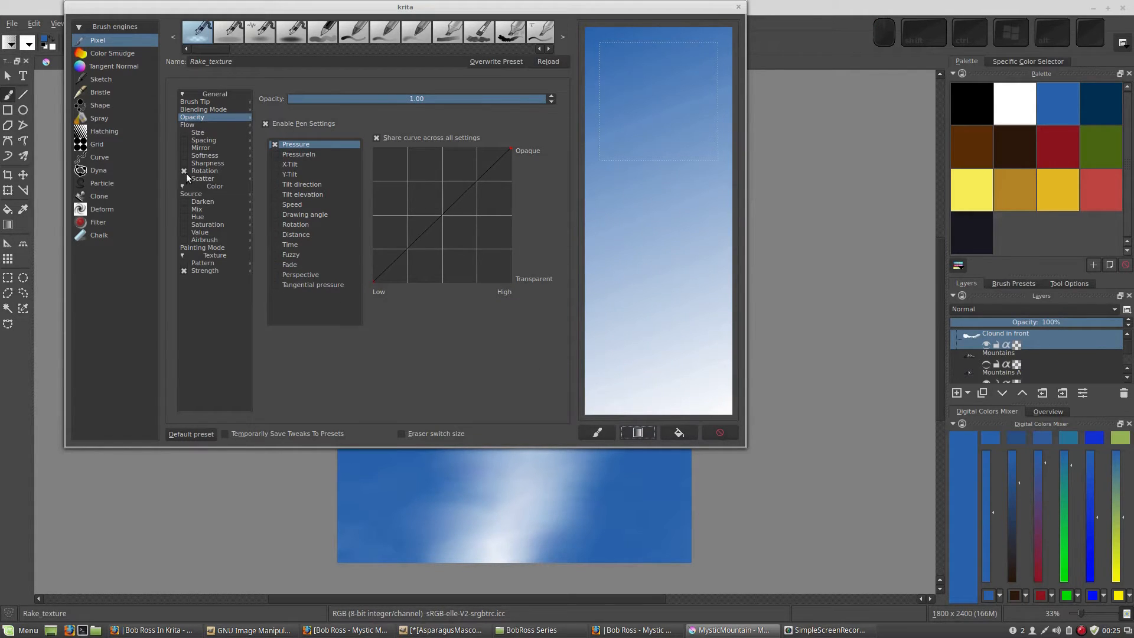
# Step: Re-enable the brush's Size dynamics and paint a series of short vertical test strokes across the scratchpad
pyautogui.click(184, 133)
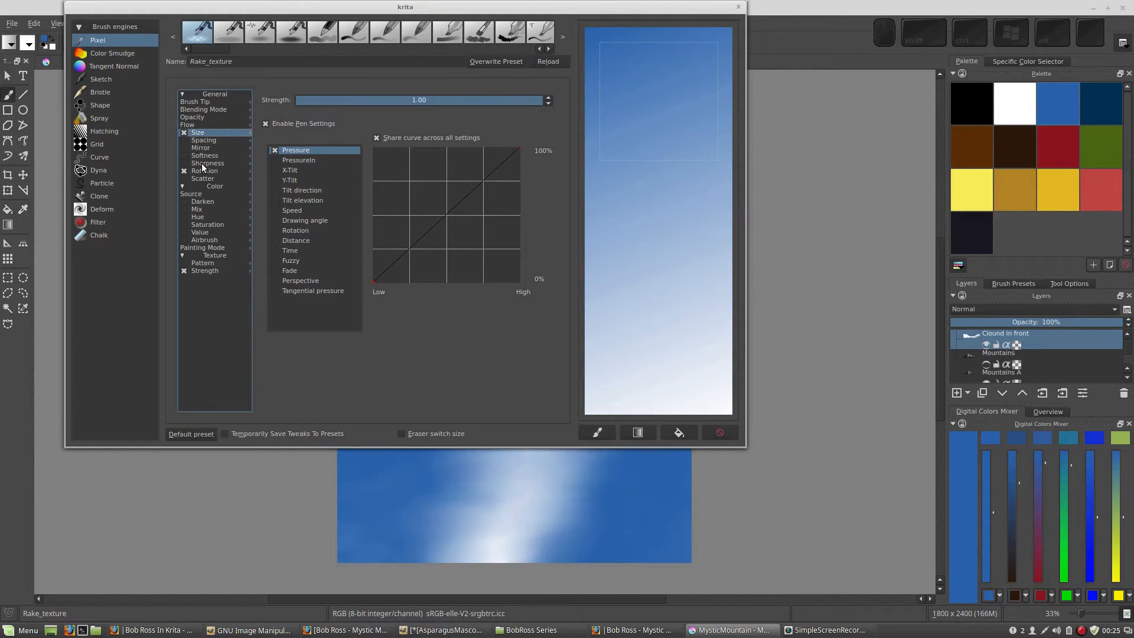
pyautogui.moveTo(633, 194); pyautogui.dragTo(623, 275)
pyautogui.moveTo(650, 172); pyautogui.dragTo(649, 288)
pyautogui.click(675, 293)
pyautogui.moveTo(674, 204)
pyautogui.mouseDown()
pyautogui.moveTo(672, 282)
pyautogui.moveTo(608, 347)
pyautogui.mouseUp()
pyautogui.moveTo(620, 288)
pyautogui.mouseDown()
pyautogui.moveTo(621, 341)
pyautogui.moveTo(646, 353)
pyautogui.mouseUp()
pyautogui.moveTo(648, 297); pyautogui.dragTo(648, 356)
pyautogui.moveTo(679, 307)
pyautogui.mouseDown()
pyautogui.moveTo(680, 365)
pyautogui.moveTo(701, 260)
pyautogui.mouseUp()
pyautogui.moveTo(692, 185)
pyautogui.mouseDown()
pyautogui.moveTo(692, 245)
pyautogui.moveTo(684, 150)
pyautogui.mouseUp()
pyautogui.moveTo(664, 206); pyautogui.dragTo(664, 155)
pyautogui.moveTo(607, 213)
pyautogui.mouseDown()
pyautogui.moveTo(608, 131)
pyautogui.moveTo(625, 120)
pyautogui.mouseUp()
pyautogui.moveTo(643, 143); pyautogui.dragTo(640, 214)
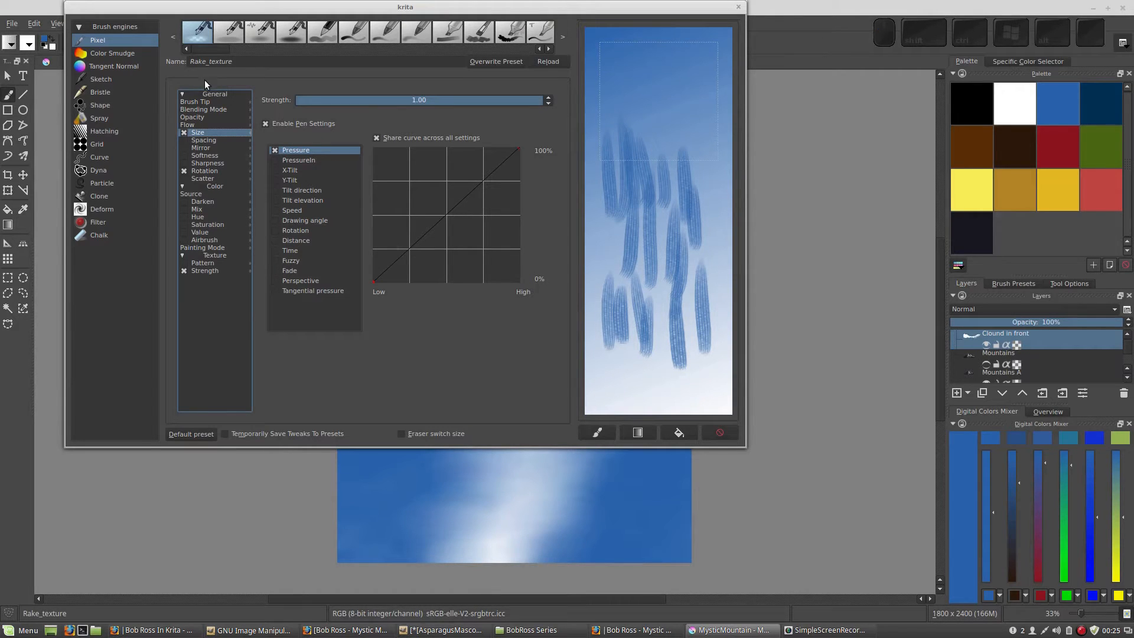
# Step: Rename the brush preset as BR Foothills and save it to the presets
pyautogui.doubleClick(239, 62)
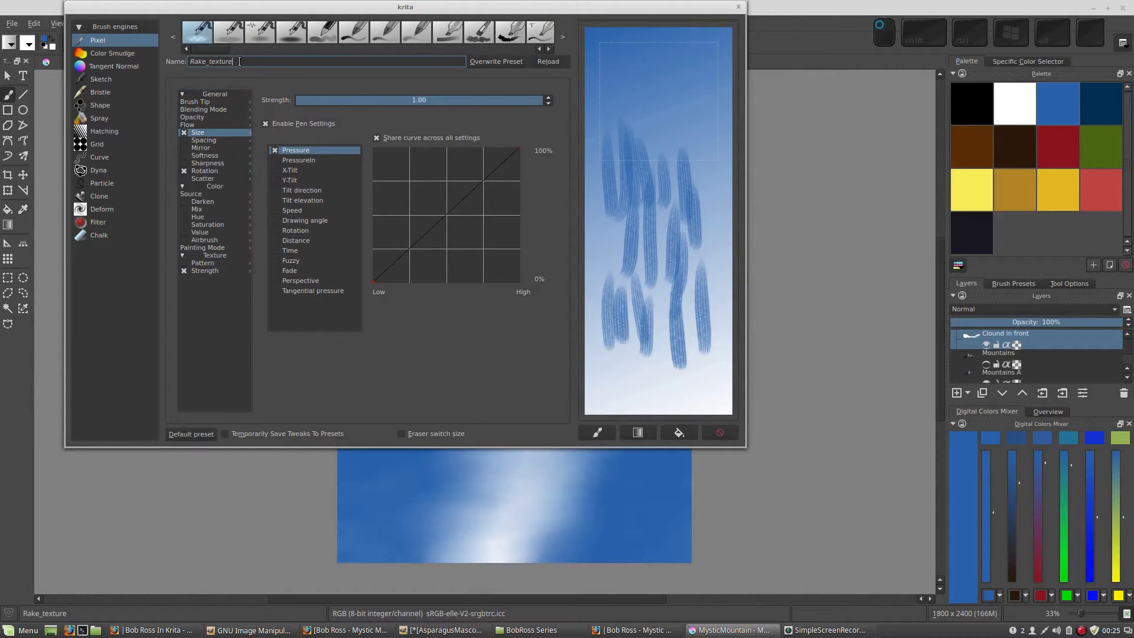
pyautogui.write('B')
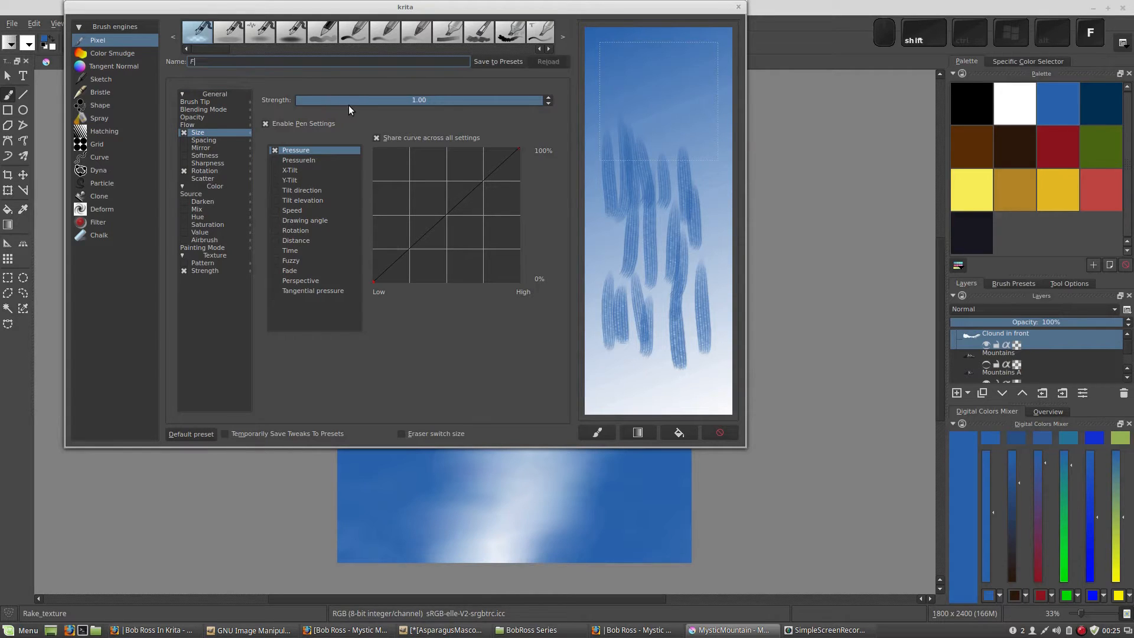
pyautogui.write('R Foothills')
pyautogui.click(498, 60)
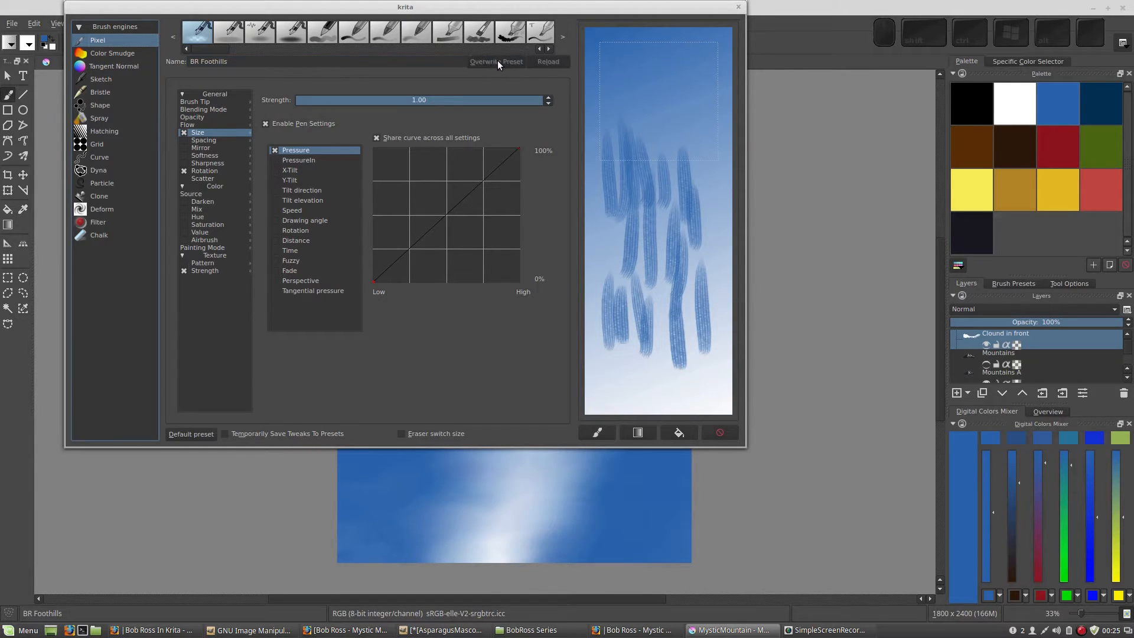
# Step: Select the original Rake_texture preset and load its preset image into the scratchpad
pyautogui.click(606, 431)
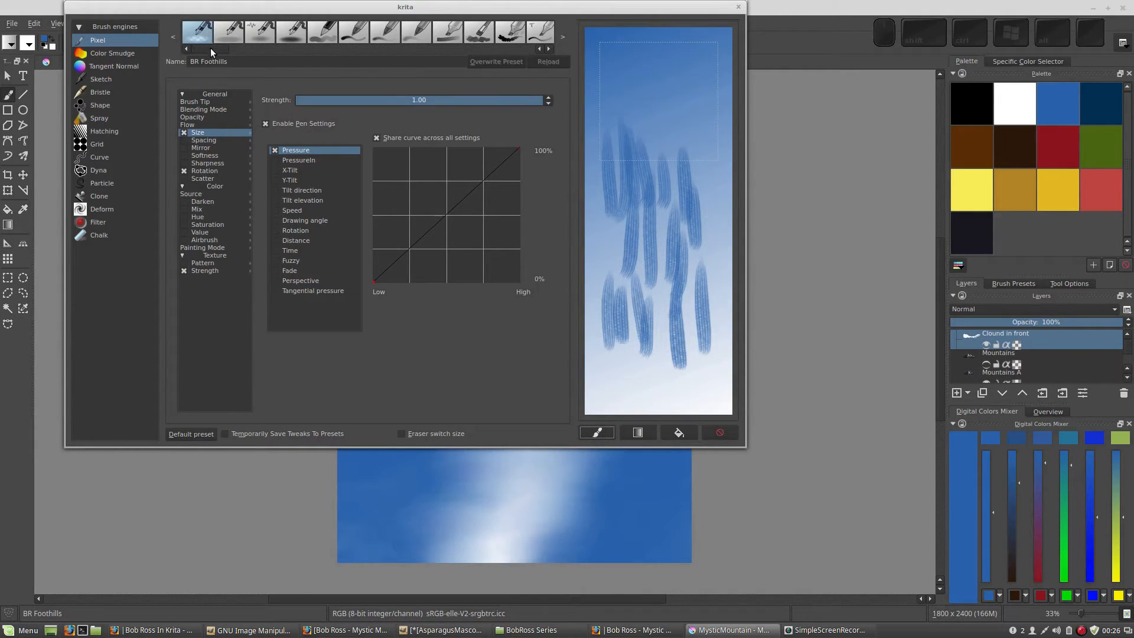
pyautogui.moveTo(211, 49)
pyautogui.mouseDown()
pyautogui.moveTo(513, 40)
pyautogui.moveTo(459, 41)
pyautogui.moveTo(490, 42)
pyautogui.mouseUp()
pyautogui.click(384, 38)
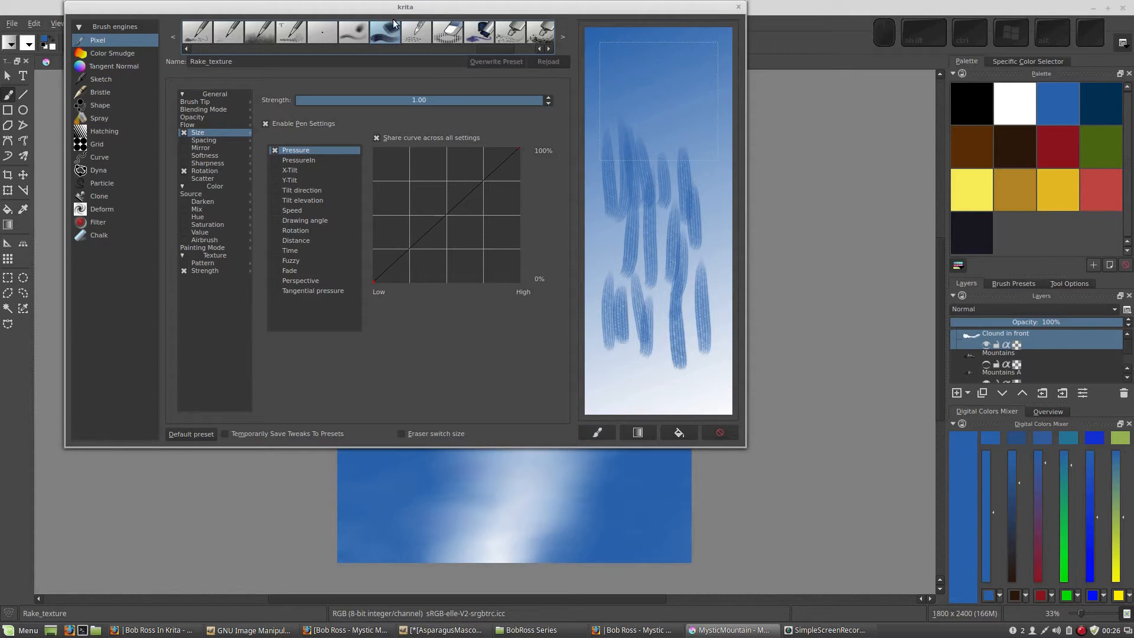
pyautogui.click(595, 434)
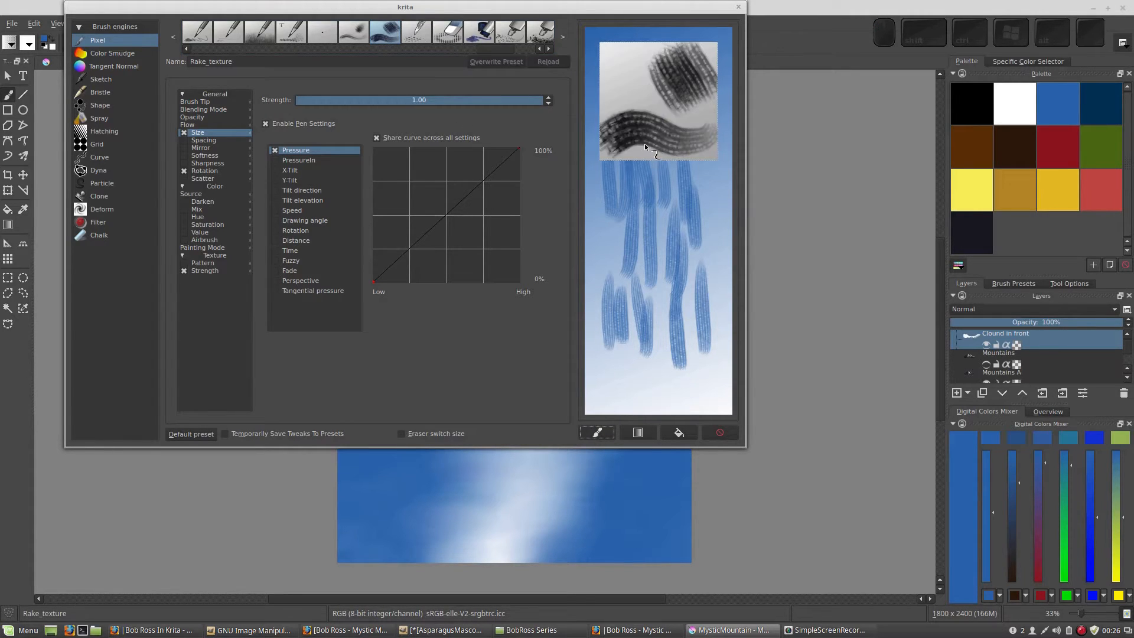
# Step: Find the saved BR Foothills preset in the preset strip and make it the active brush
pyautogui.scroll(4, 489, 49)
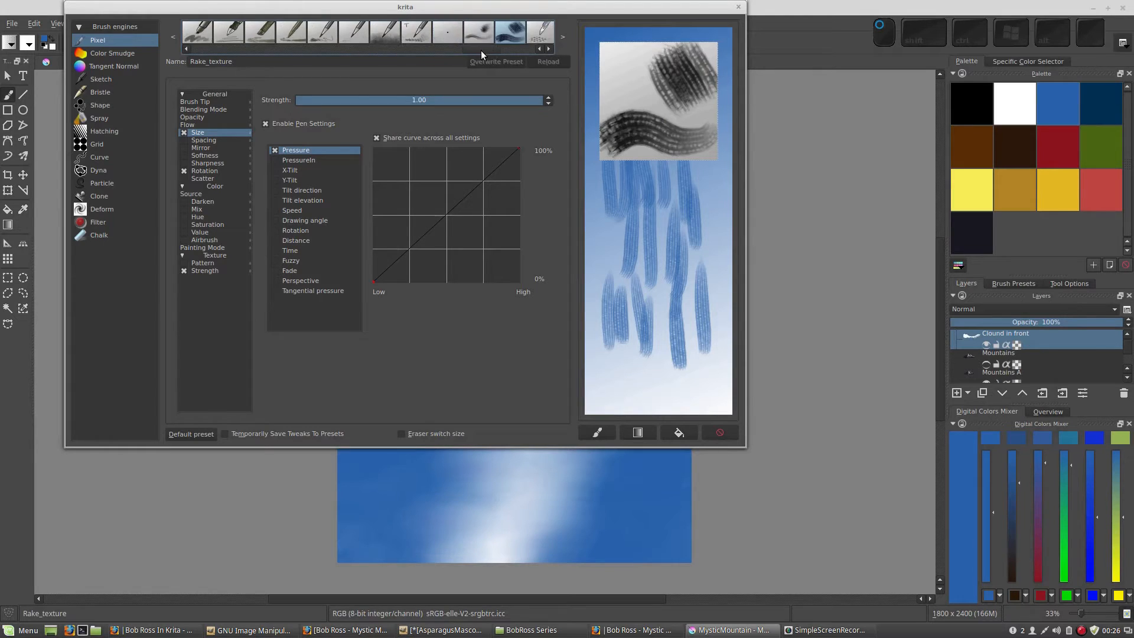
pyautogui.scroll(-4, 480, 51)
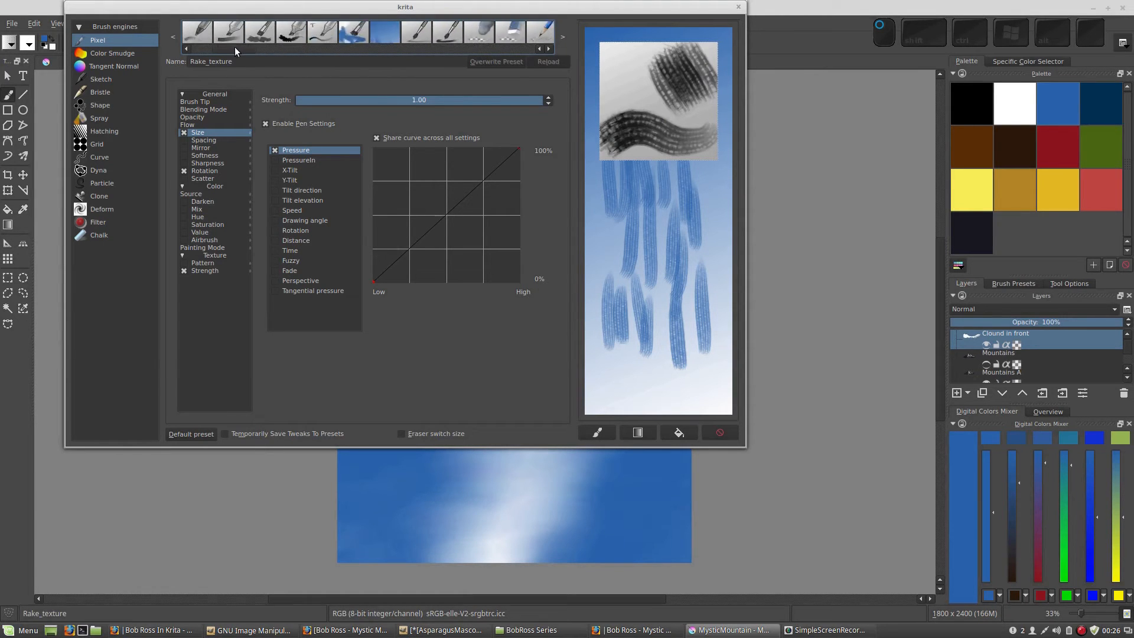
pyautogui.click(326, 36)
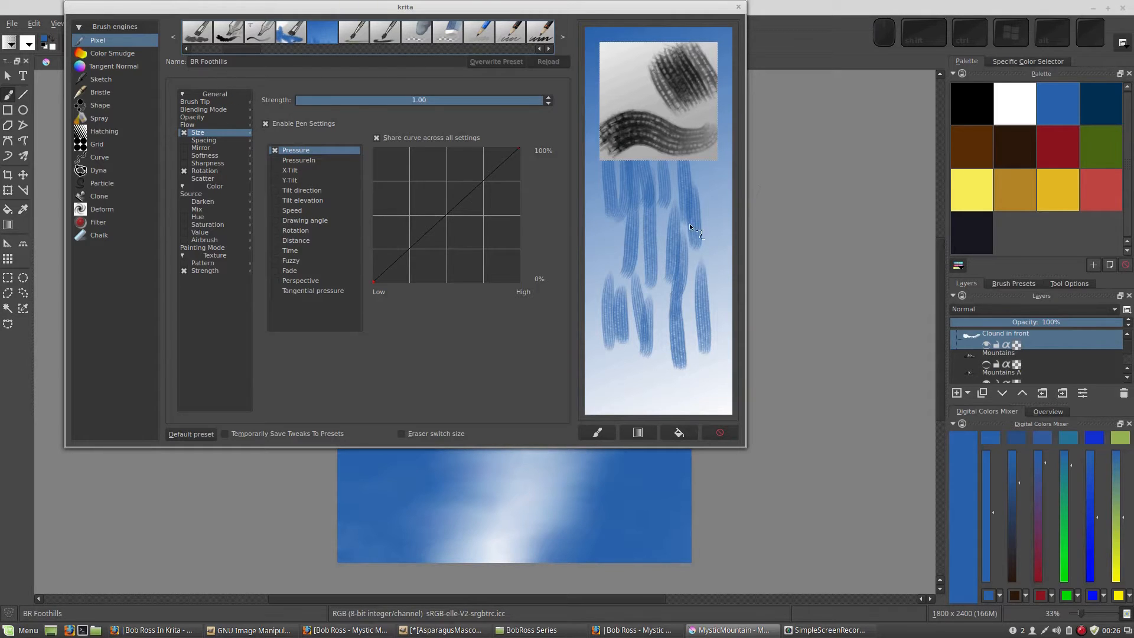
# Step: Choose the dark green palette colour and paint over the preset image's black brush stroke in the scratchpad
pyautogui.click(1082, 151)
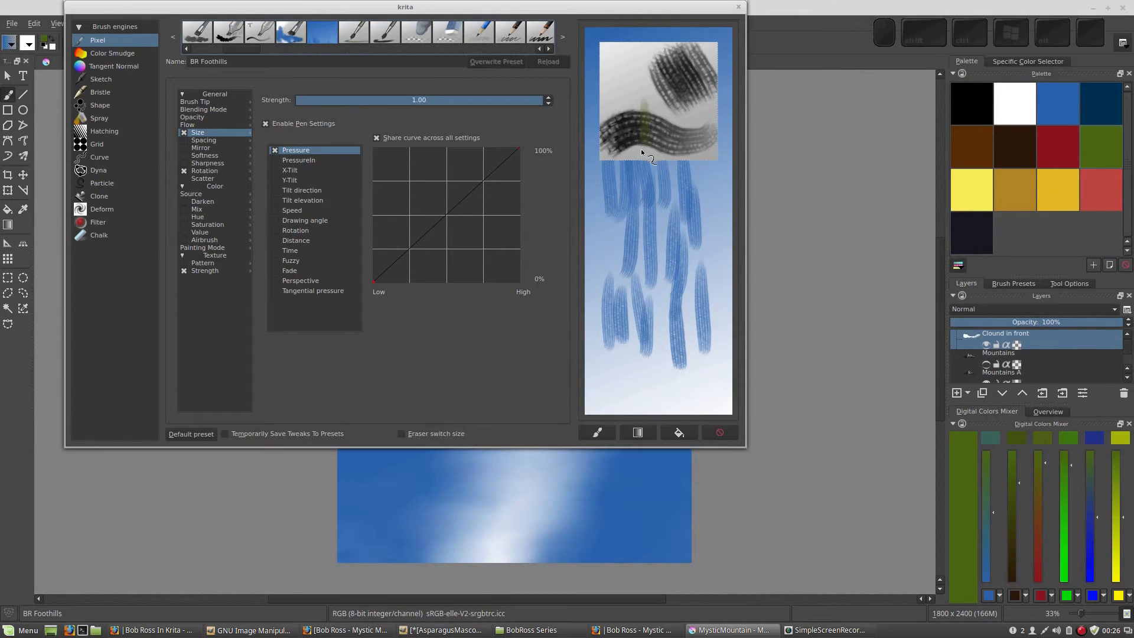
pyautogui.moveTo(640, 149)
pyautogui.mouseDown()
pyautogui.moveTo(636, 80)
pyautogui.moveTo(611, 151)
pyautogui.moveTo(603, 117)
pyautogui.moveTo(604, 148)
pyautogui.mouseUp()
pyautogui.moveTo(625, 76)
pyautogui.mouseDown()
pyautogui.moveTo(685, 159)
pyautogui.moveTo(707, 127)
pyautogui.moveTo(646, 155)
pyautogui.moveTo(610, 93)
pyautogui.moveTo(602, 121)
pyautogui.moveTo(637, 153)
pyautogui.mouseUp()
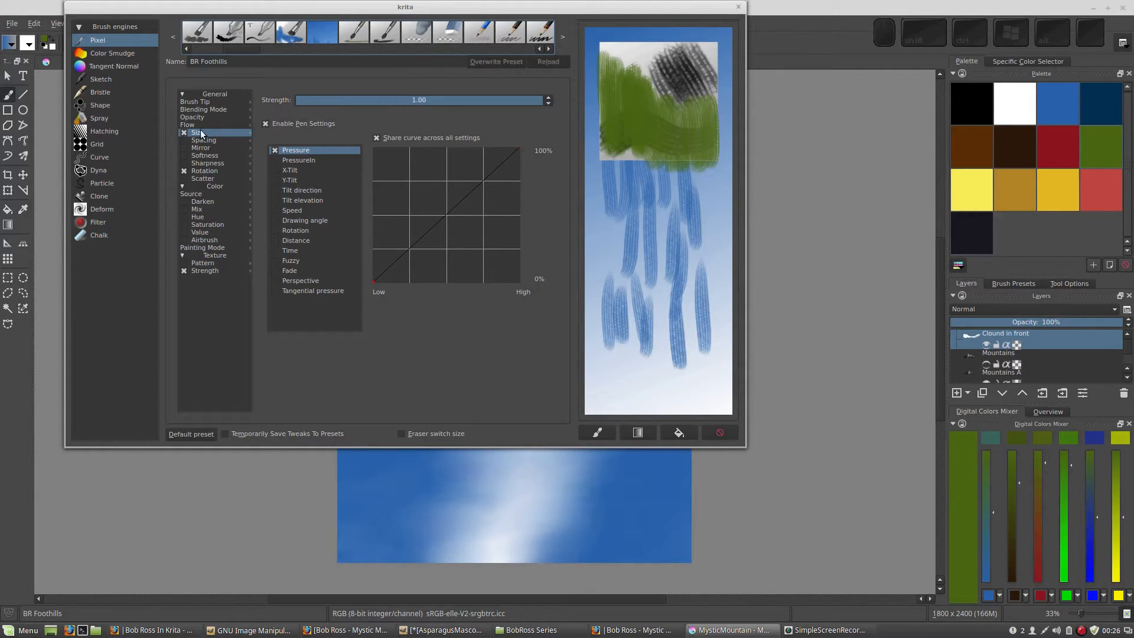
# Step: Keep the brush tip size at 100 px, overwrite the BR Foothills preset with the new icon and close the brush editor
pyautogui.click(193, 102)
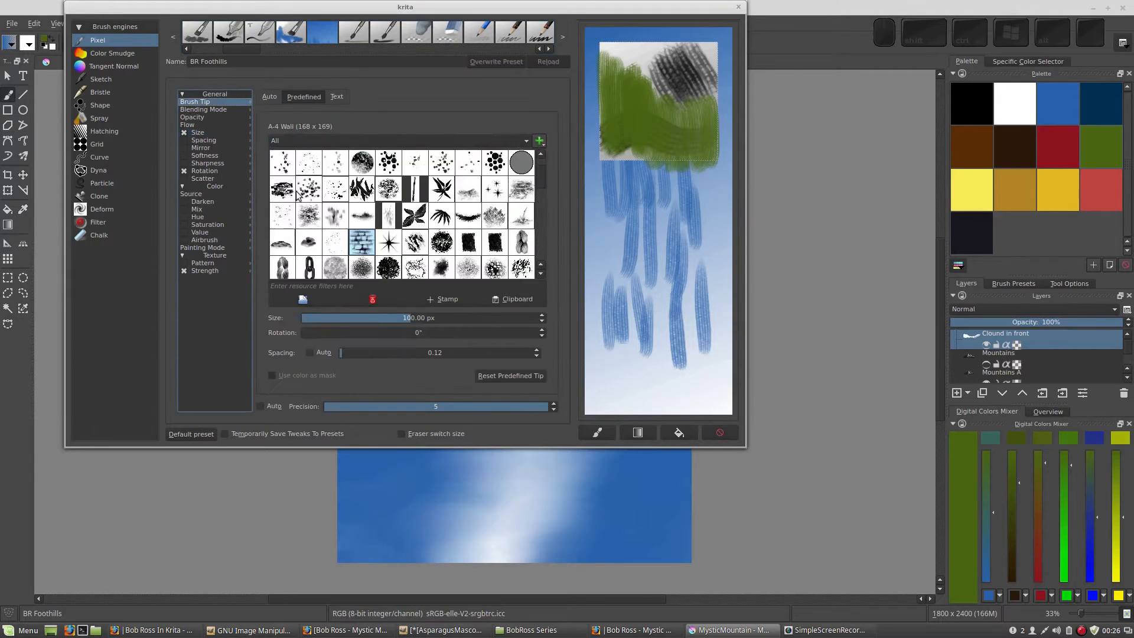
pyautogui.click(410, 319)
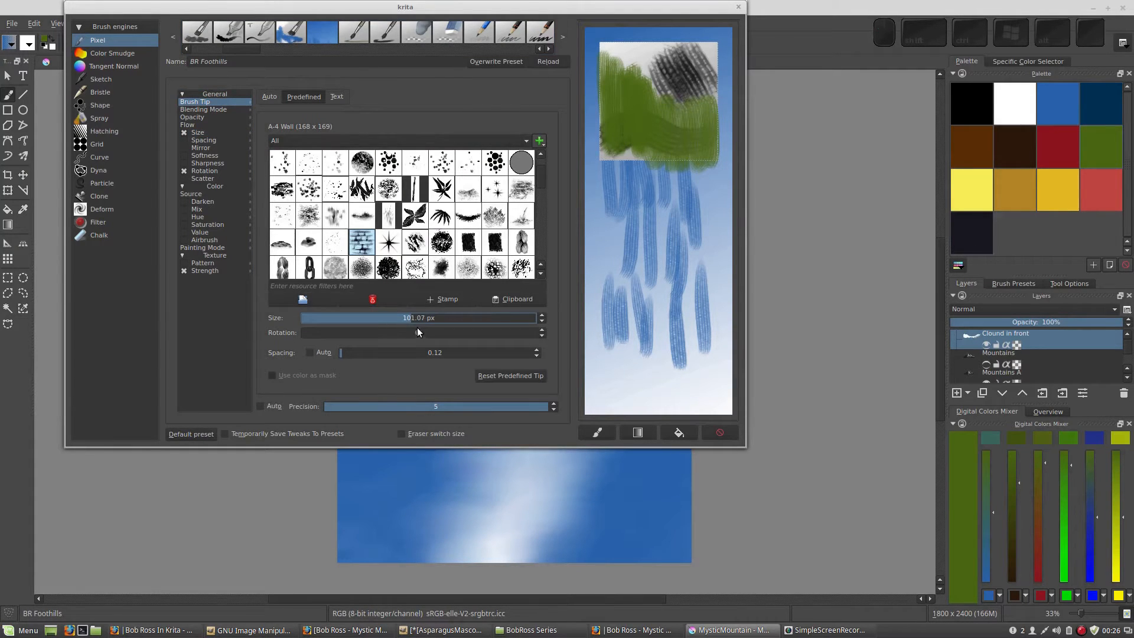
pyautogui.click(408, 322)
pyautogui.click(478, 62)
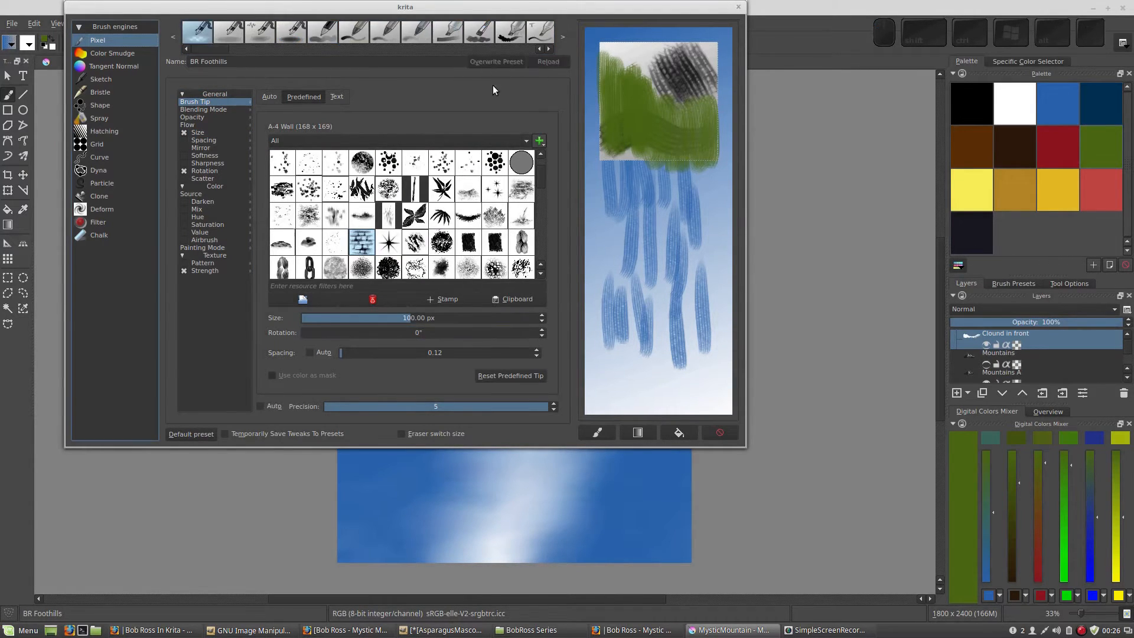
pyautogui.click(738, 7)
# Step: Show the pop-up palette on the canvas, filter the brush presets by "br" and select BR Foothills
pyautogui.rightClick(599, 291)
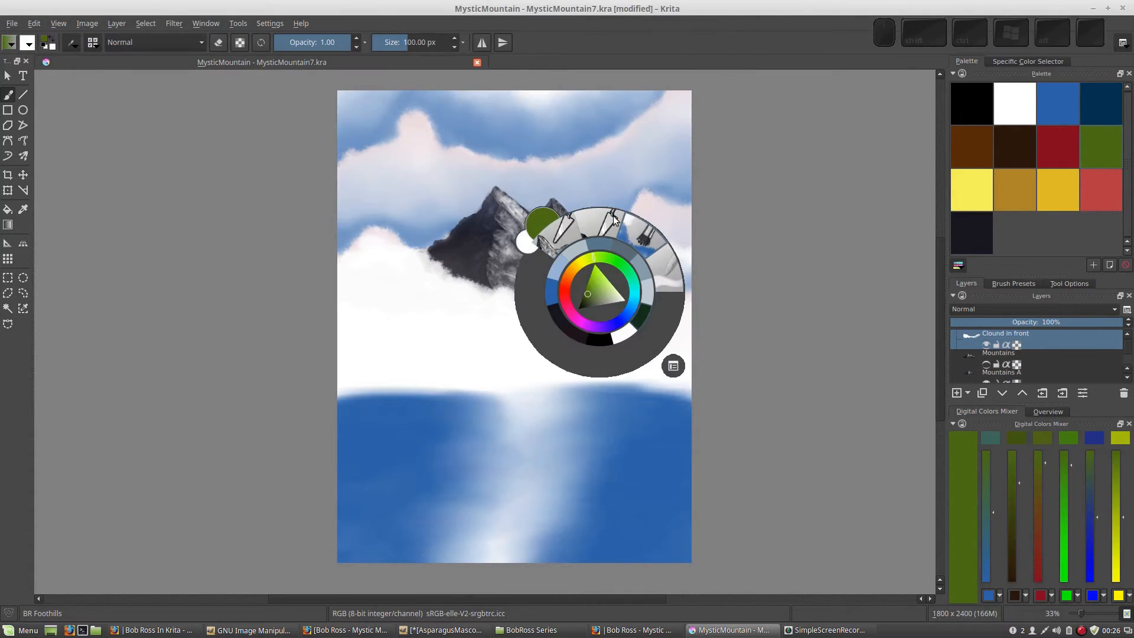
pyautogui.click(73, 44)
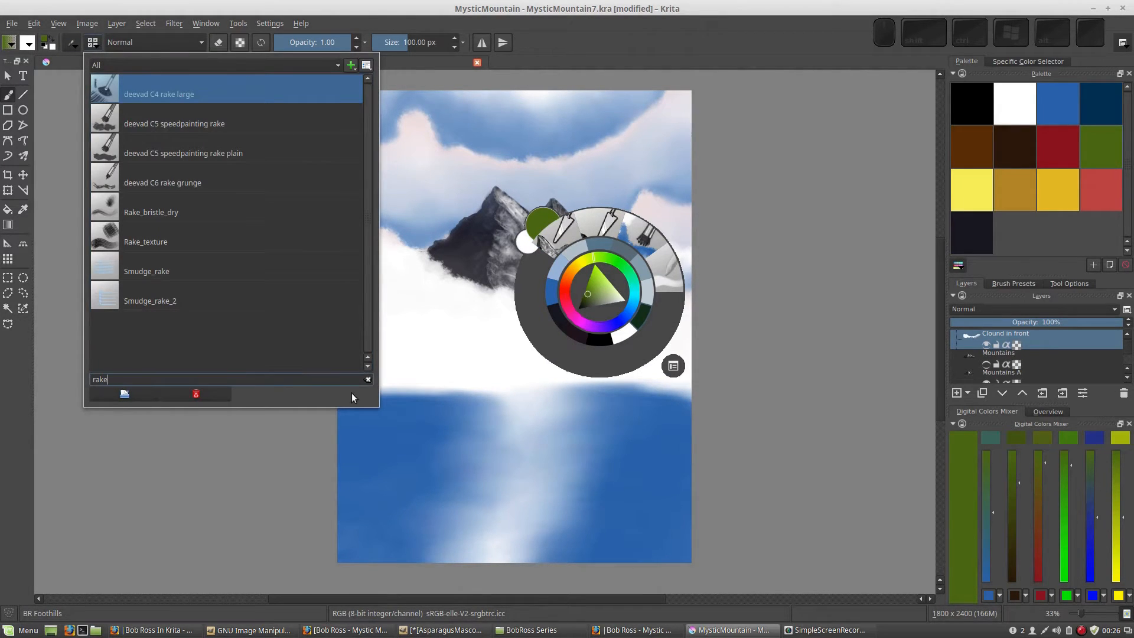
pyautogui.click(366, 379)
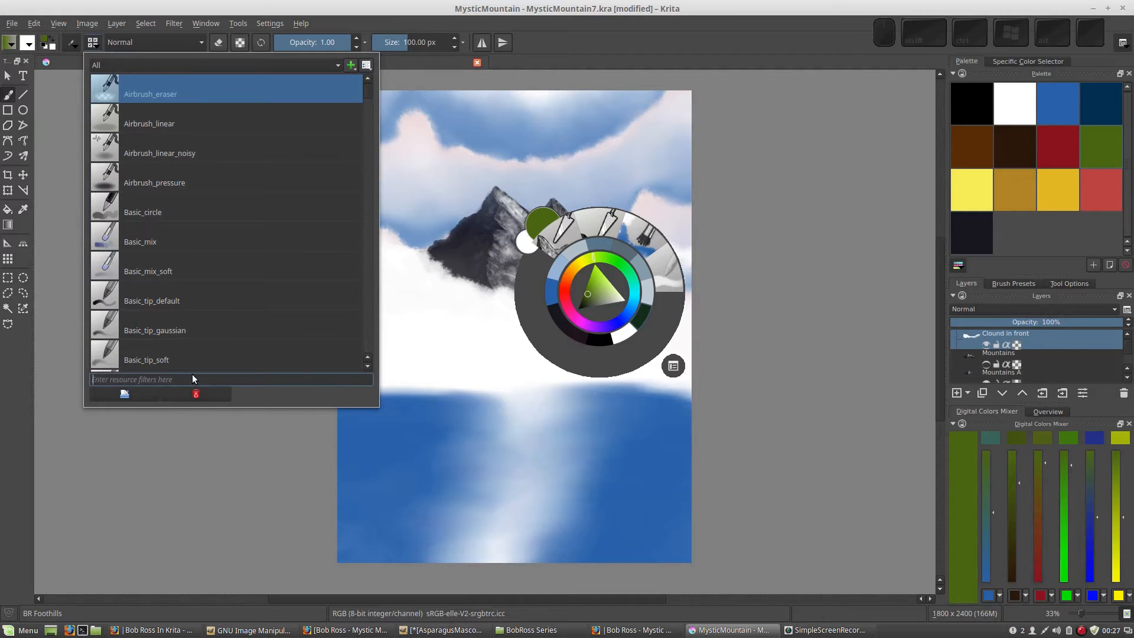
pyautogui.write('br')
pyautogui.click(140, 298)
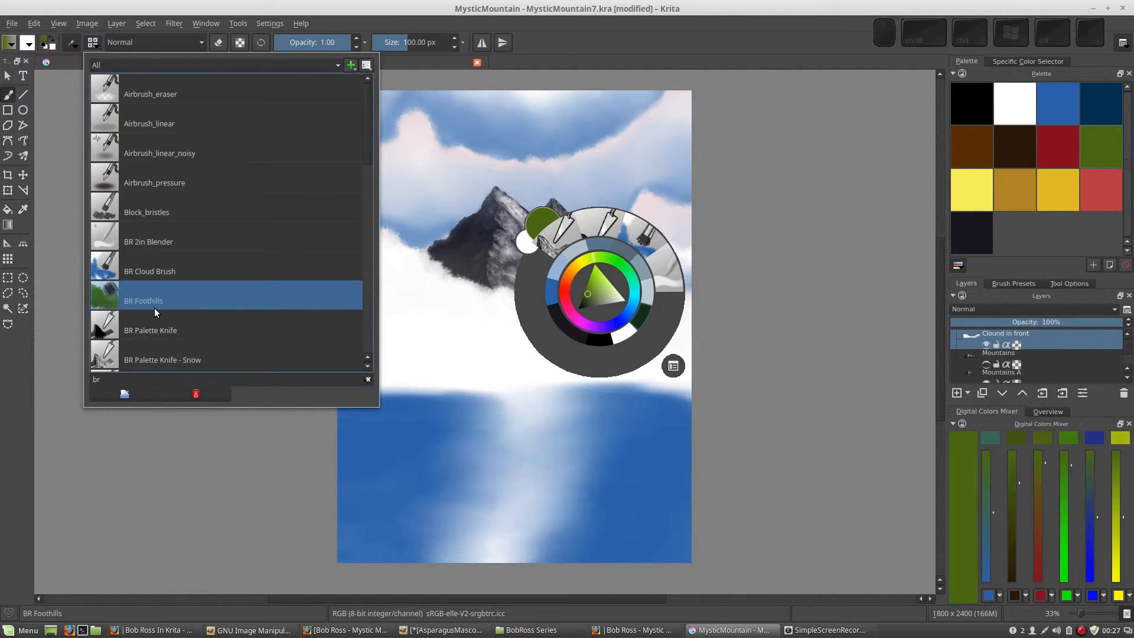
# Step: Assign the BR Foothills preset to the Bob Ross tag and dismiss the preset list
pyautogui.rightClick(169, 295)
pyautogui.moveTo(200, 319)
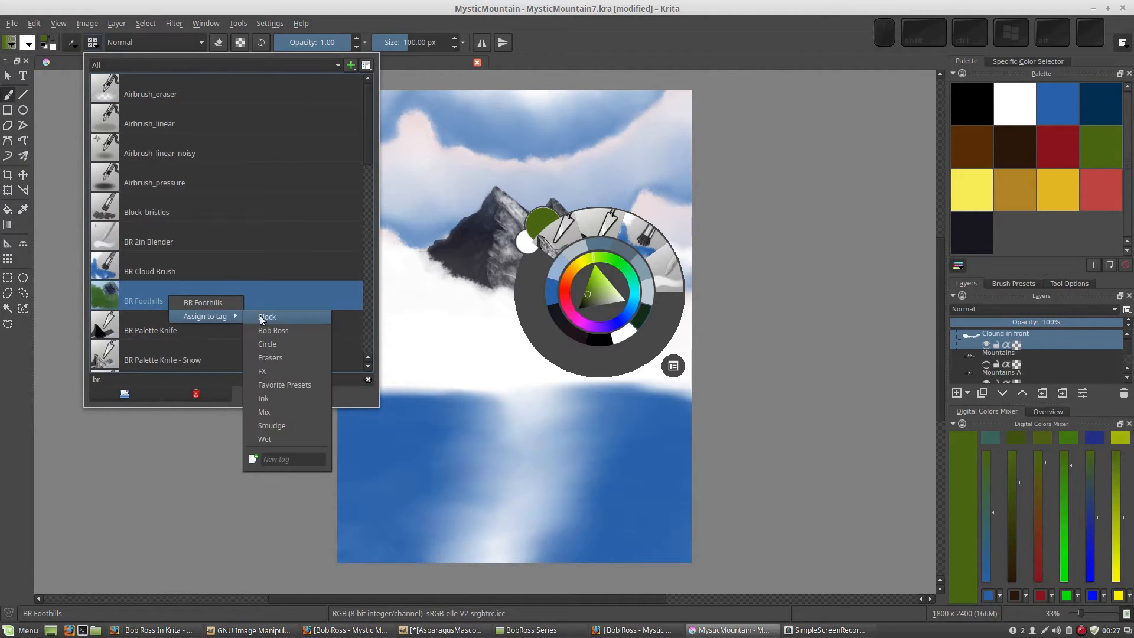
pyautogui.click(266, 330)
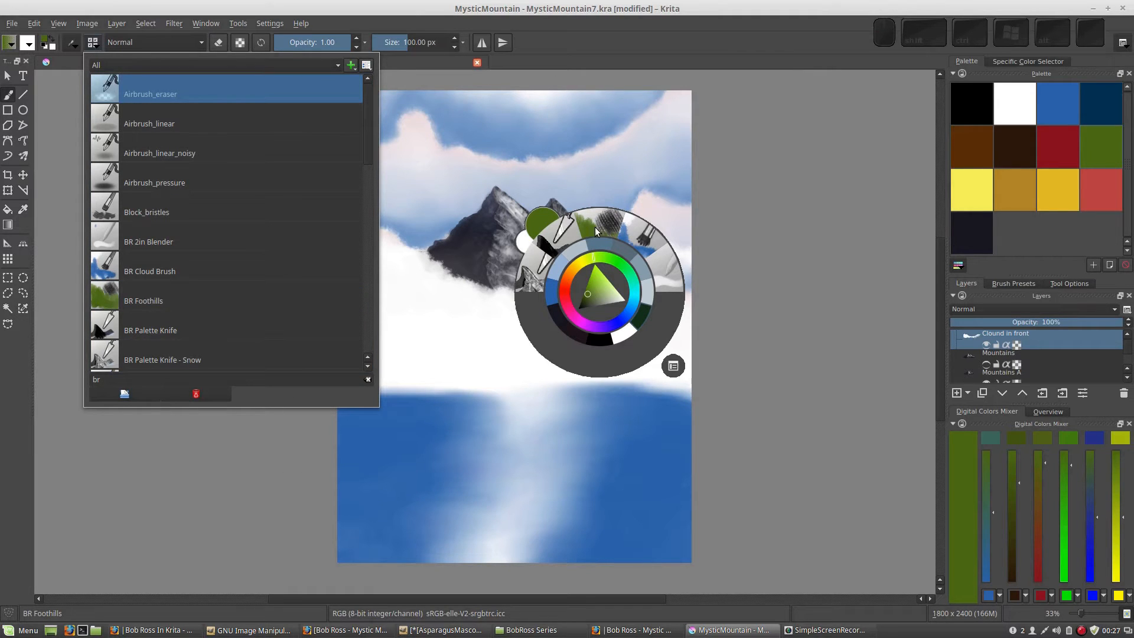
pyautogui.click(713, 259)
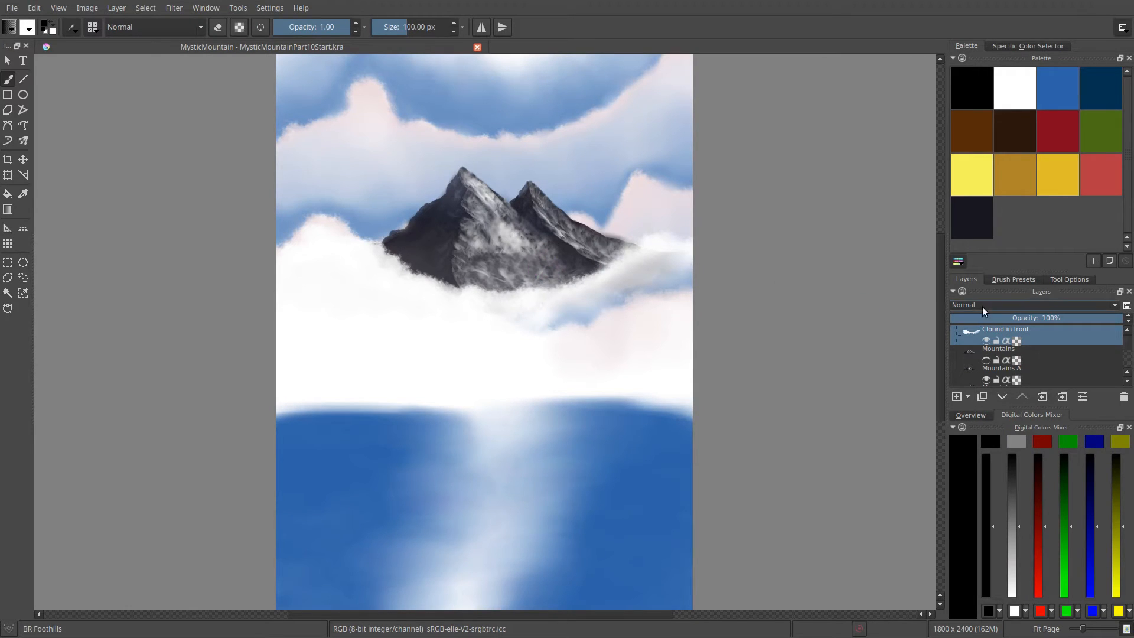
# Step: Add a new paint layer above the "Clound in front" layer and name it Foothill1
pyautogui.click(956, 396)
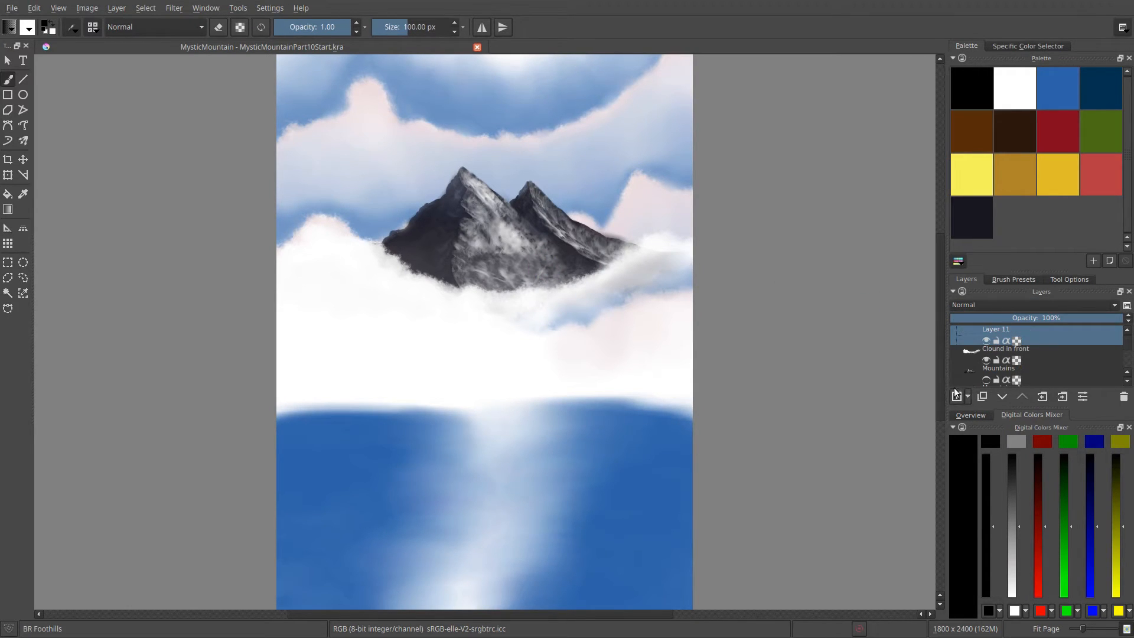
pyautogui.doubleClick(995, 330)
pyautogui.write('Fl')
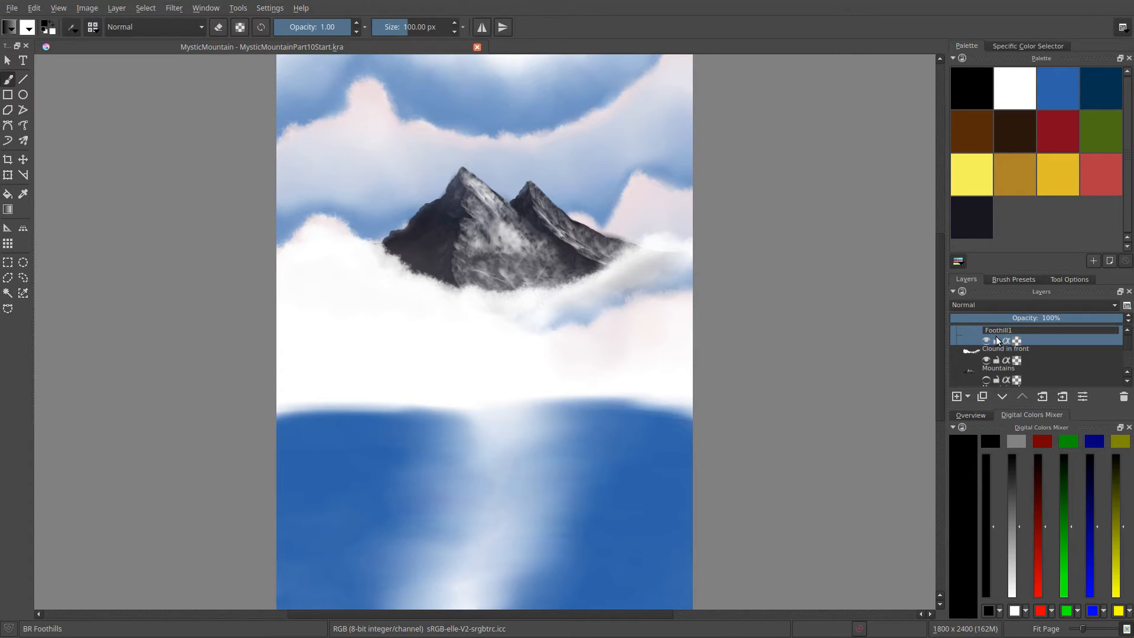
pyautogui.press('Return')
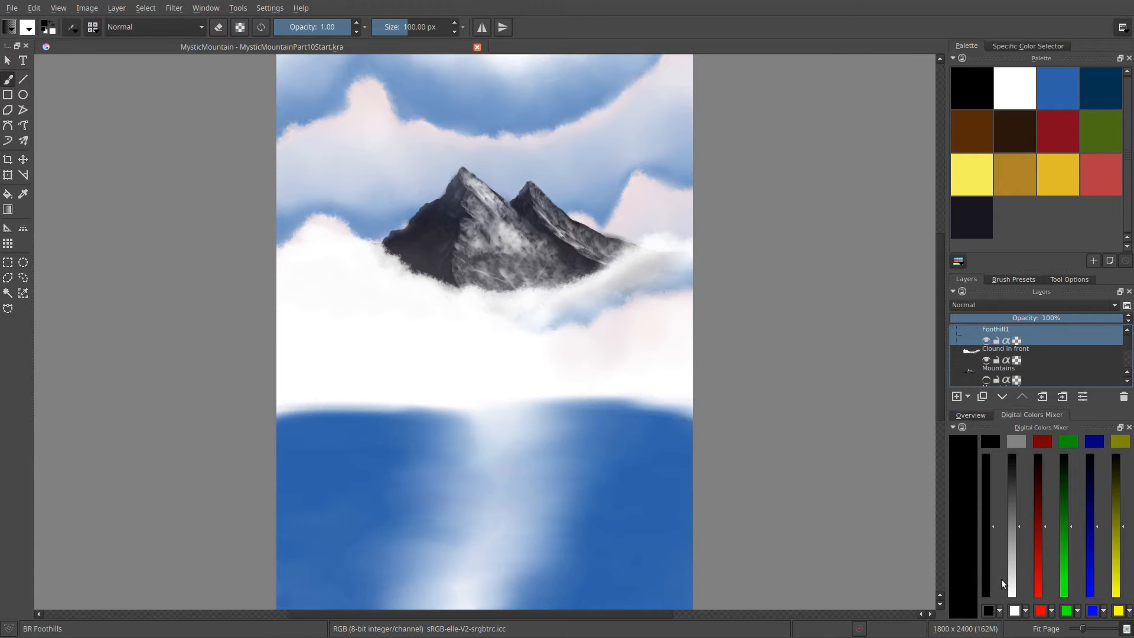
# Step: Load the Bob Ross palette into the color list of the first Digital Colors Mixer slot and reopen its list
pyautogui.click(1000, 612)
pyautogui.click(1012, 532)
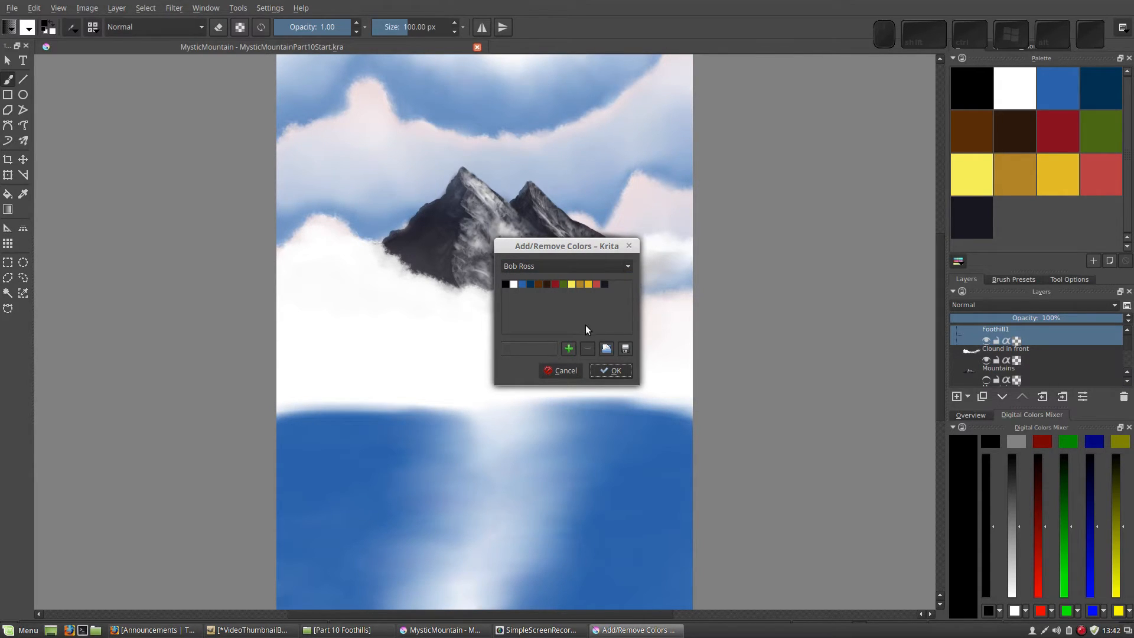
pyautogui.click(610, 372)
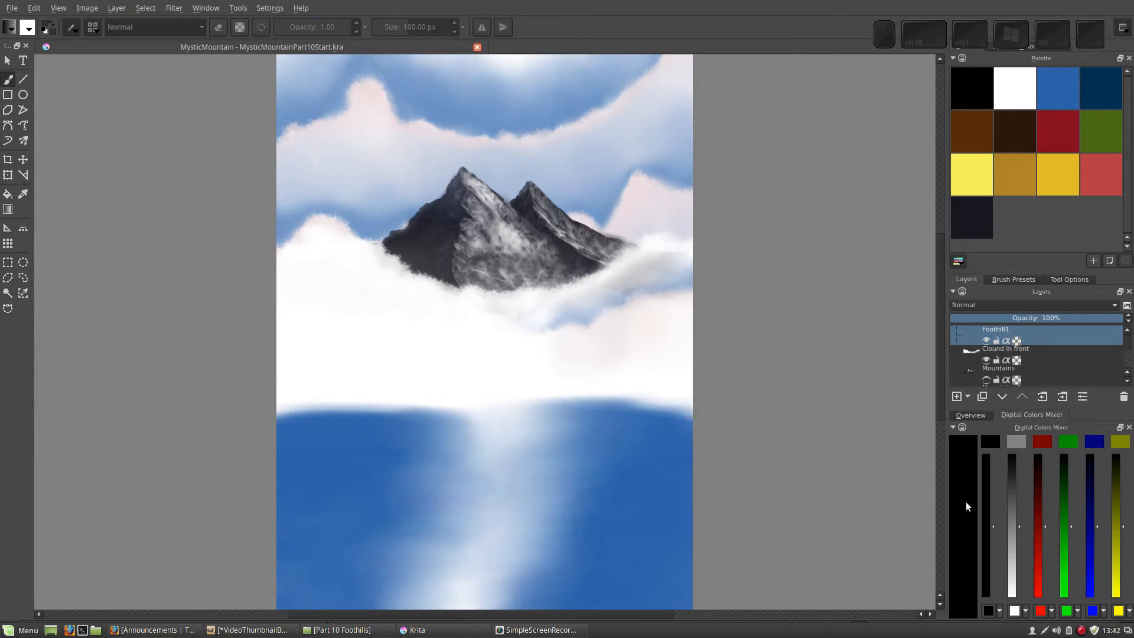
pyautogui.click(1014, 610)
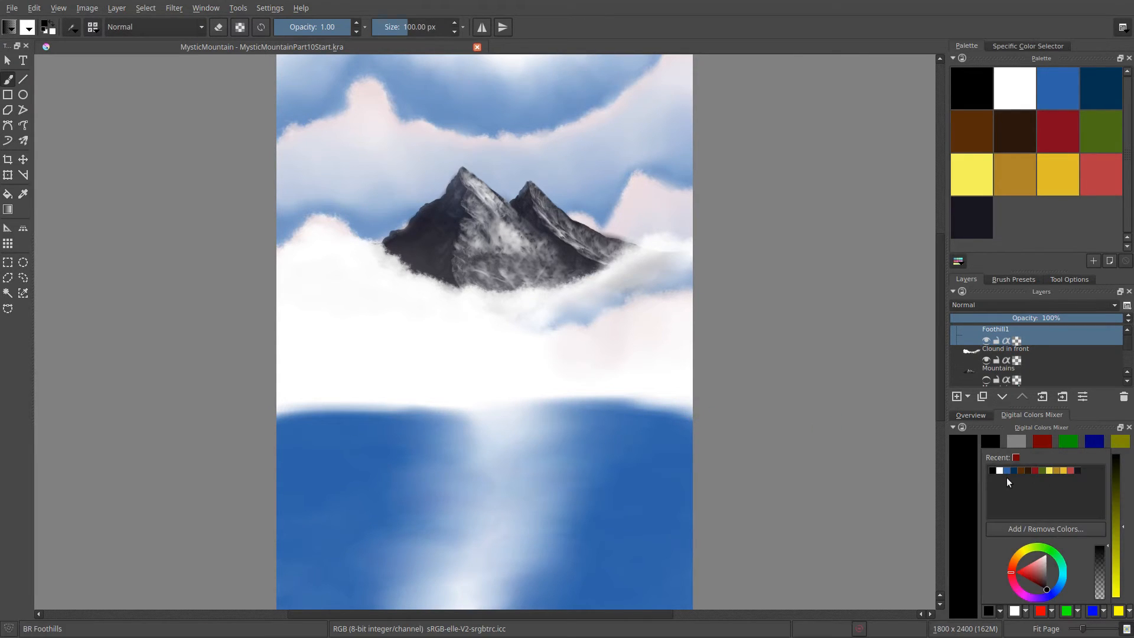
# Step: Load the Bob Ross palette into the color lists of the remaining five Digital Colors Mixer slots
pyautogui.click(1026, 612)
pyautogui.click(1026, 612)
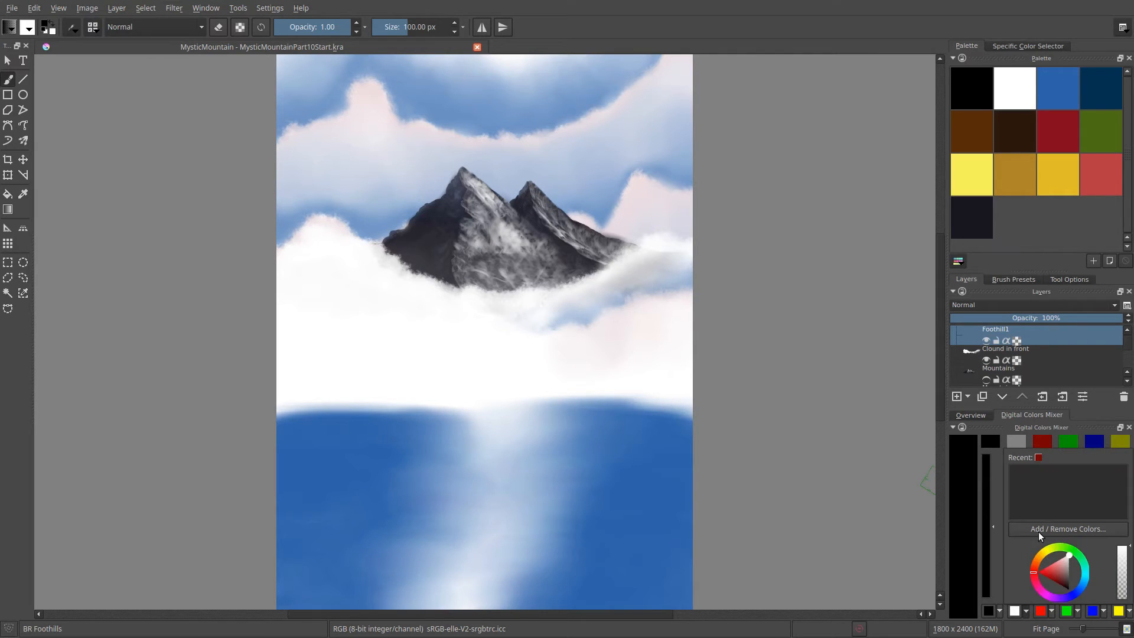
pyautogui.click(1039, 529)
pyautogui.press('Escape')
pyautogui.click(1052, 611)
pyautogui.click(1058, 530)
pyautogui.press('Escape')
pyautogui.click(1077, 610)
pyautogui.click(1070, 525)
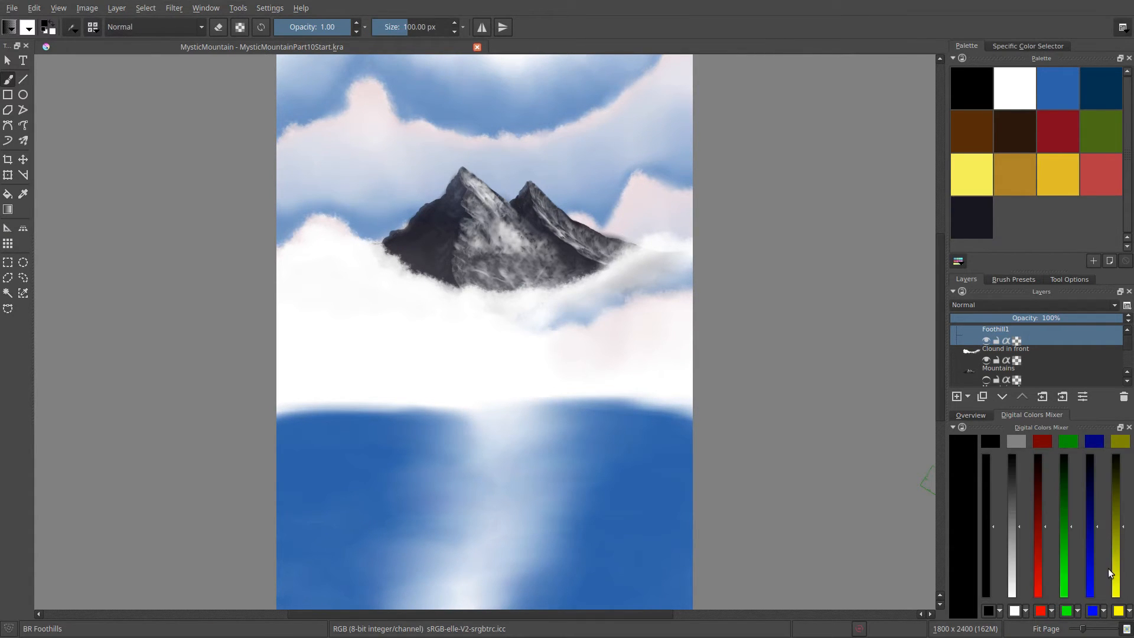
pyautogui.click(1103, 611)
pyautogui.click(1083, 528)
pyautogui.press('Return')
pyautogui.click(1103, 610)
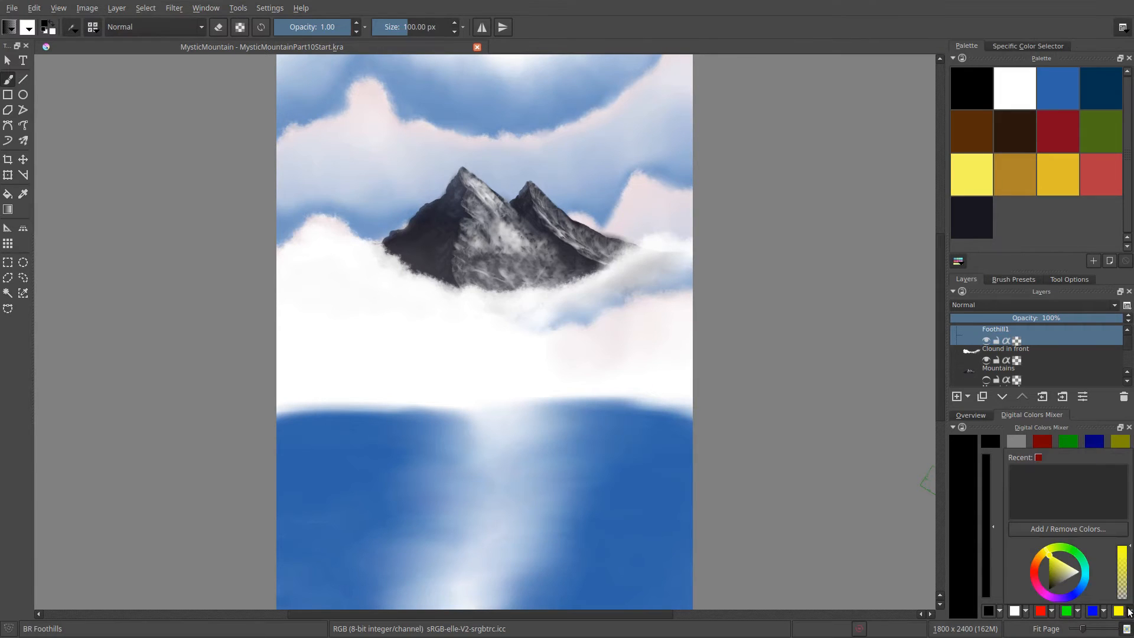
pyautogui.click(1099, 526)
pyautogui.press('Return')
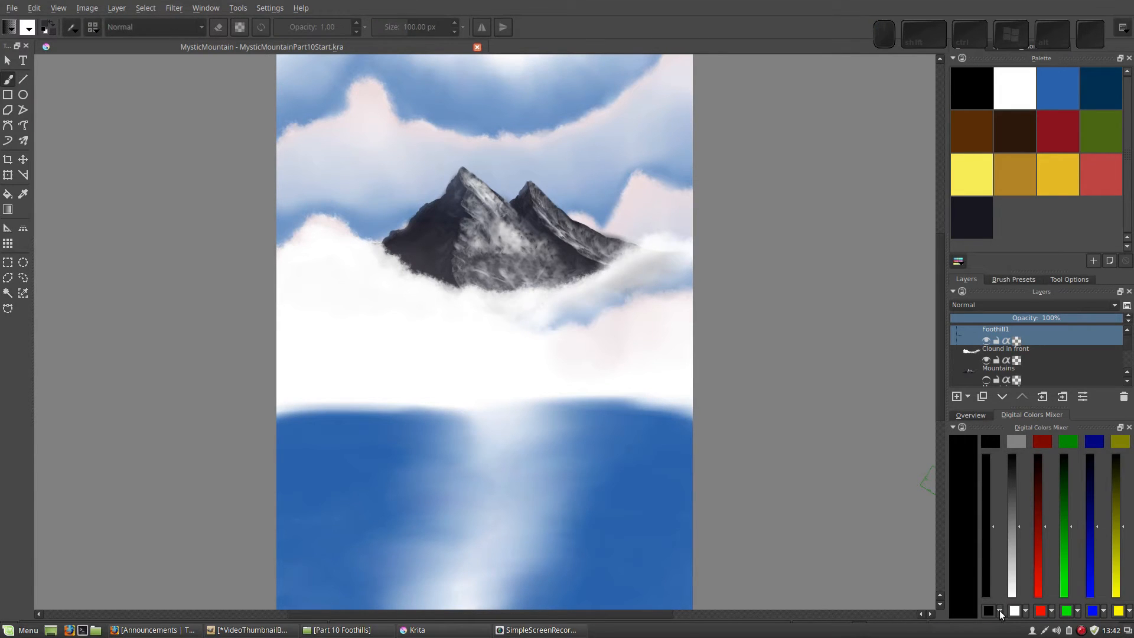
# Step: Set the first three mixer colors to the Bob Ross palette's green, dark blue and near-black
pyautogui.click(999, 611)
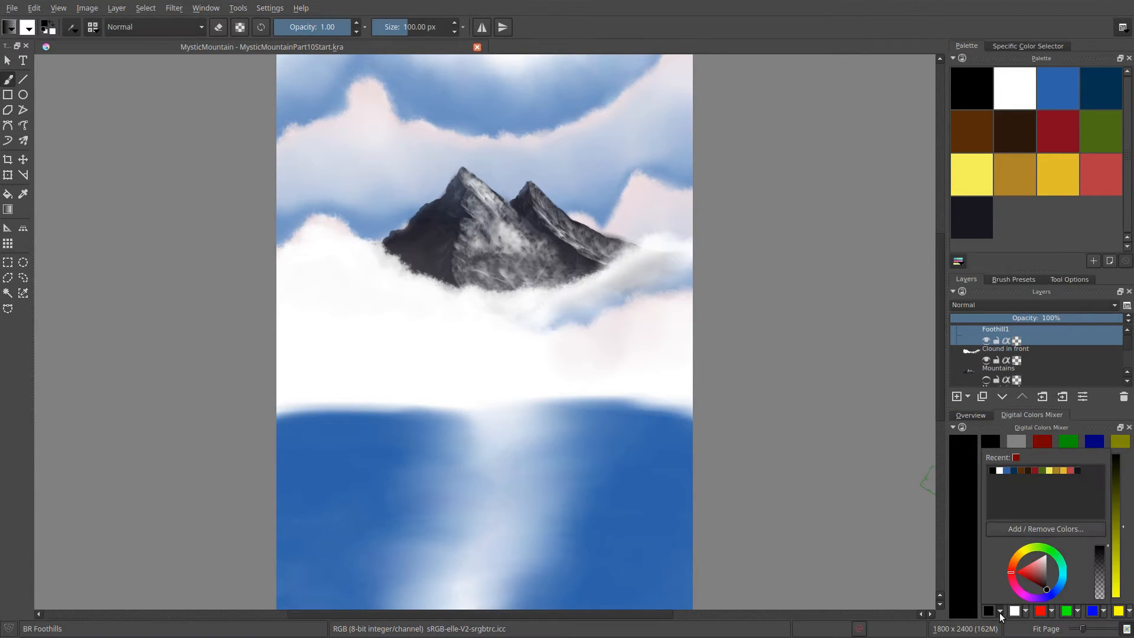
pyautogui.click(1042, 470)
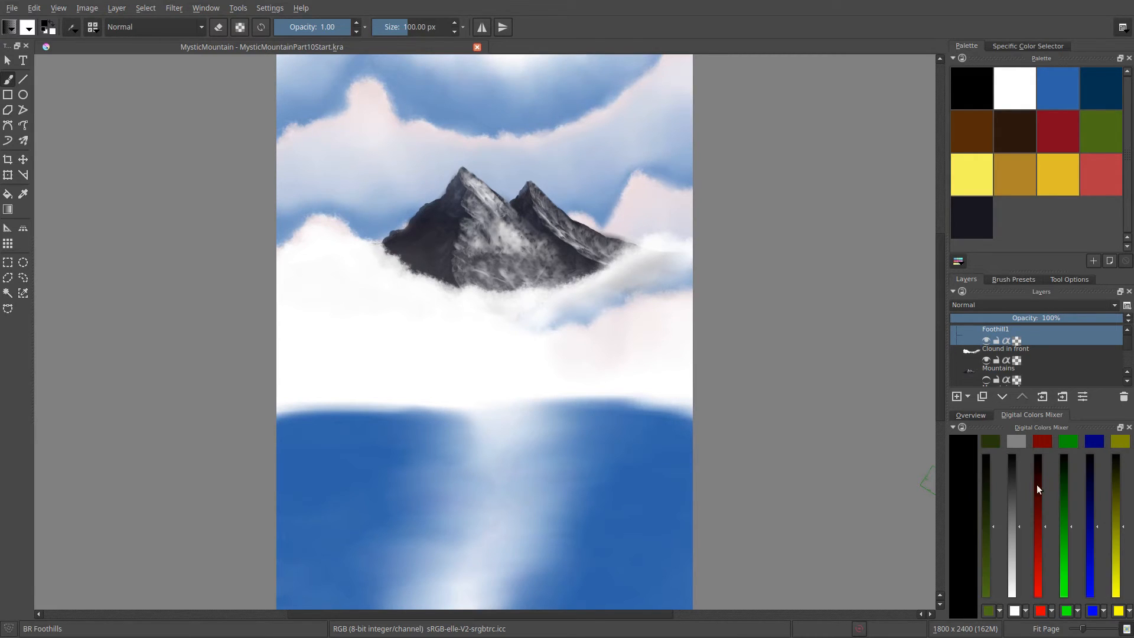
pyautogui.click(1026, 613)
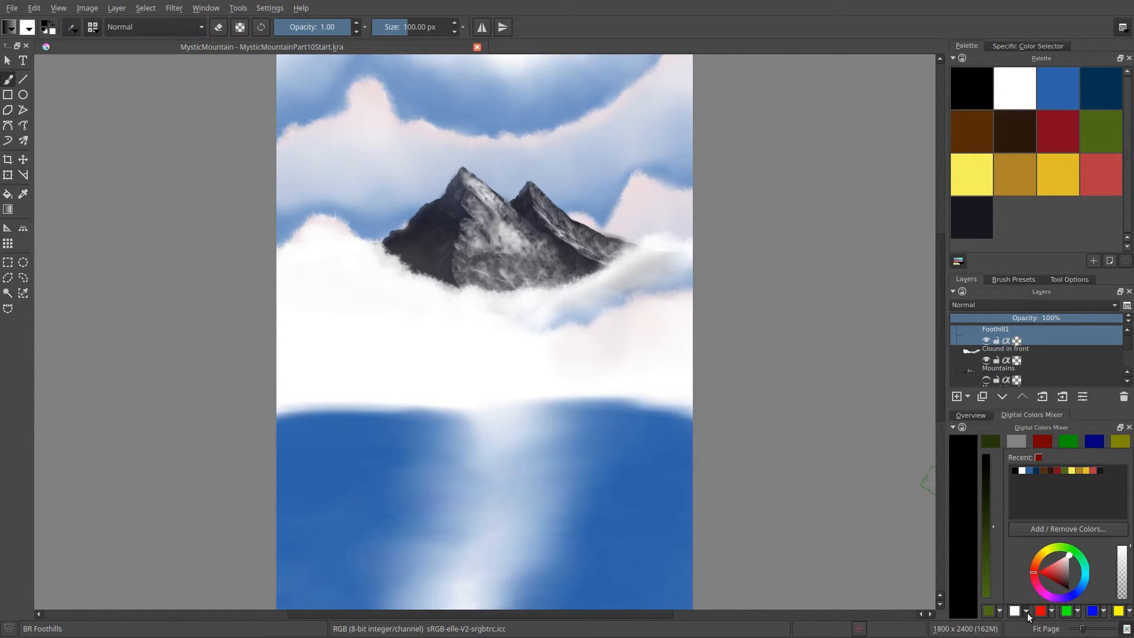
pyautogui.click(1036, 470)
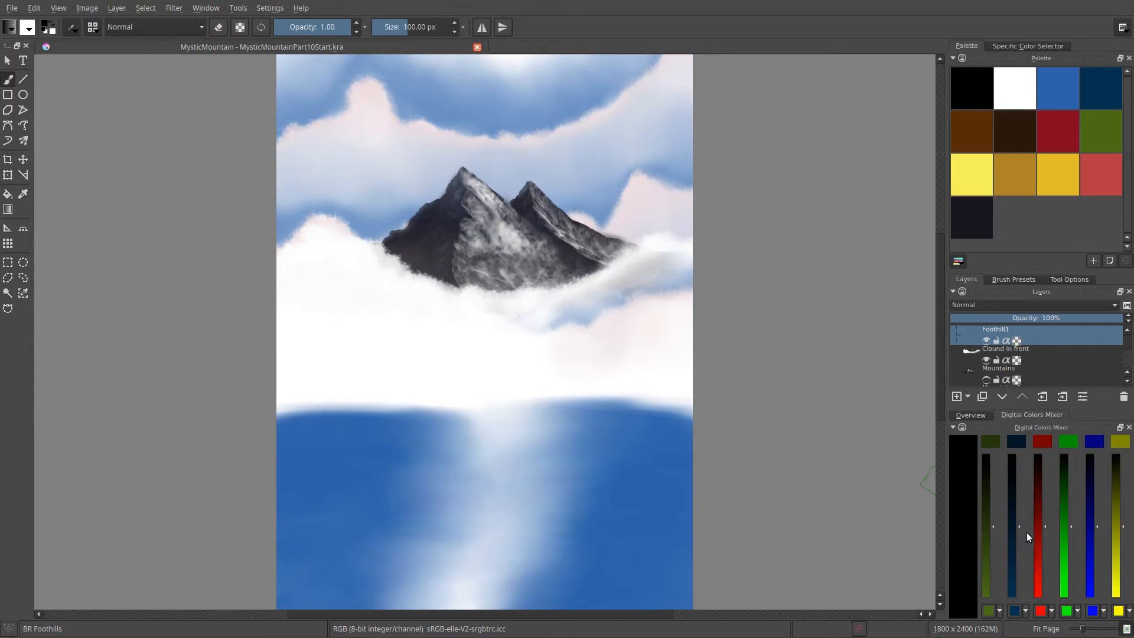
pyautogui.click(1051, 611)
pyautogui.click(1101, 470)
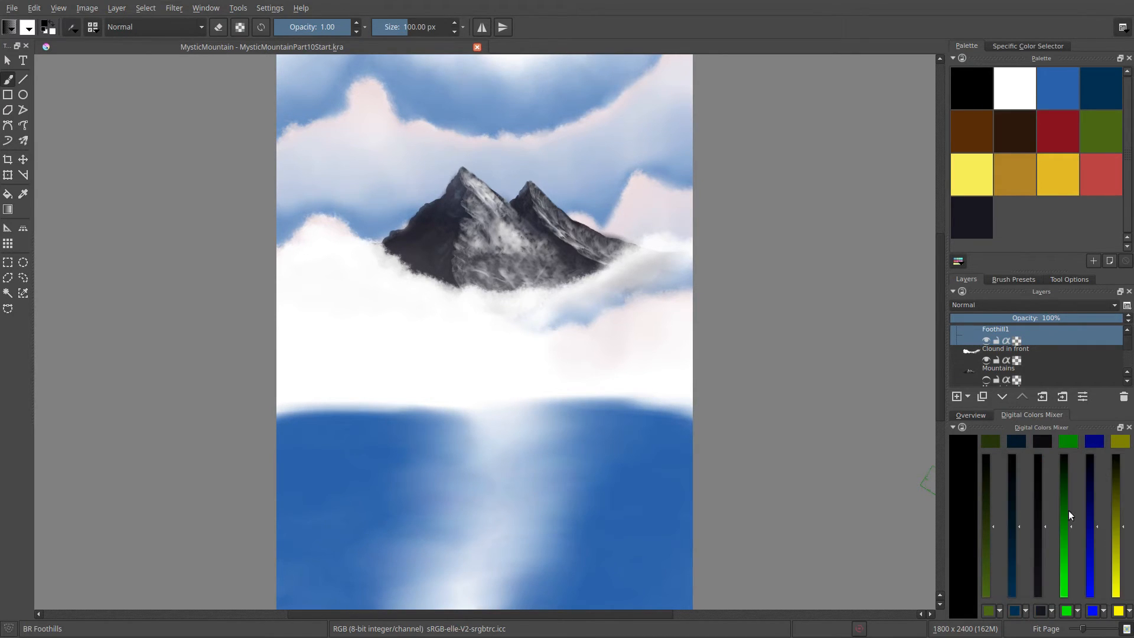
# Step: Set the fourth, fifth and sixth mixer colors to the palette's ochre, crimson and brown
pyautogui.click(1078, 613)
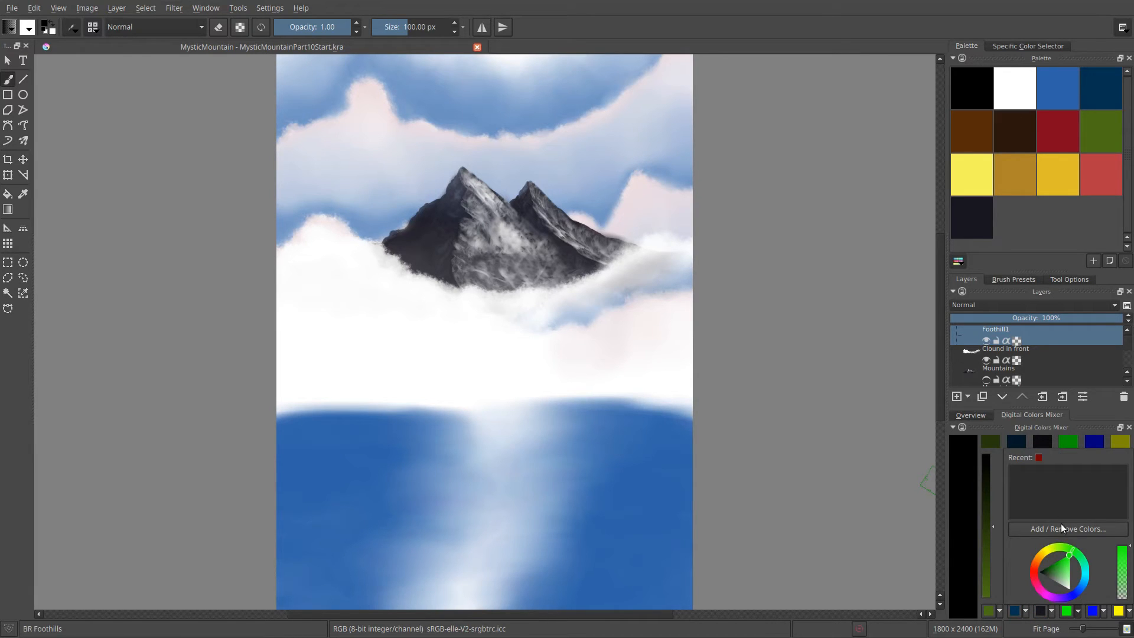
pyautogui.click(1078, 612)
pyautogui.click(1078, 613)
pyautogui.click(1078, 470)
pyautogui.click(1104, 611)
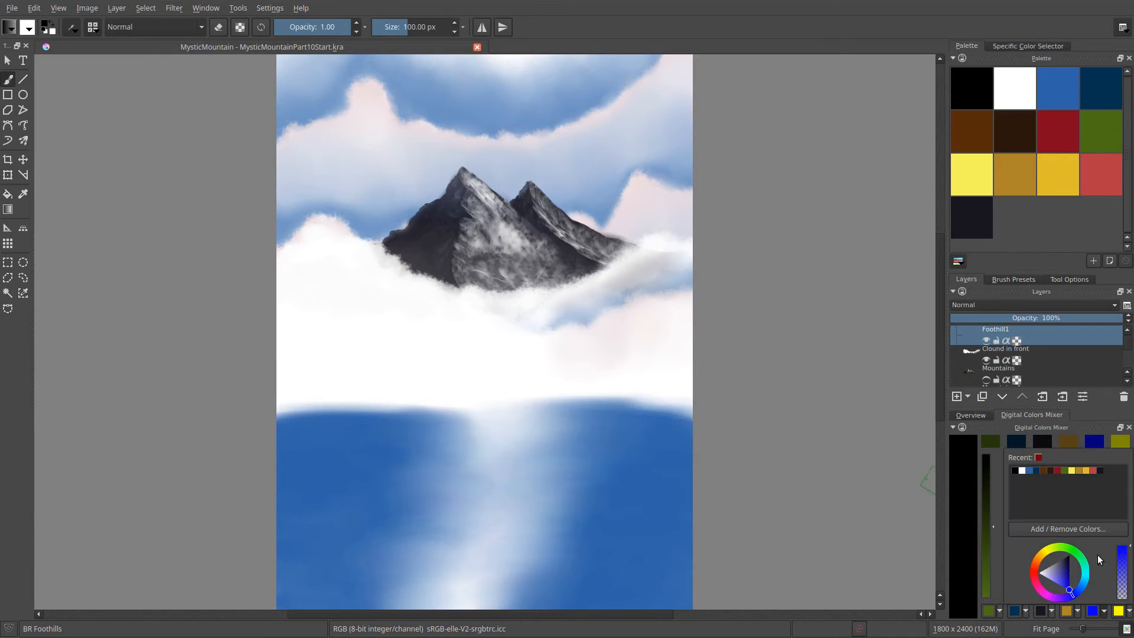
pyautogui.click(1057, 470)
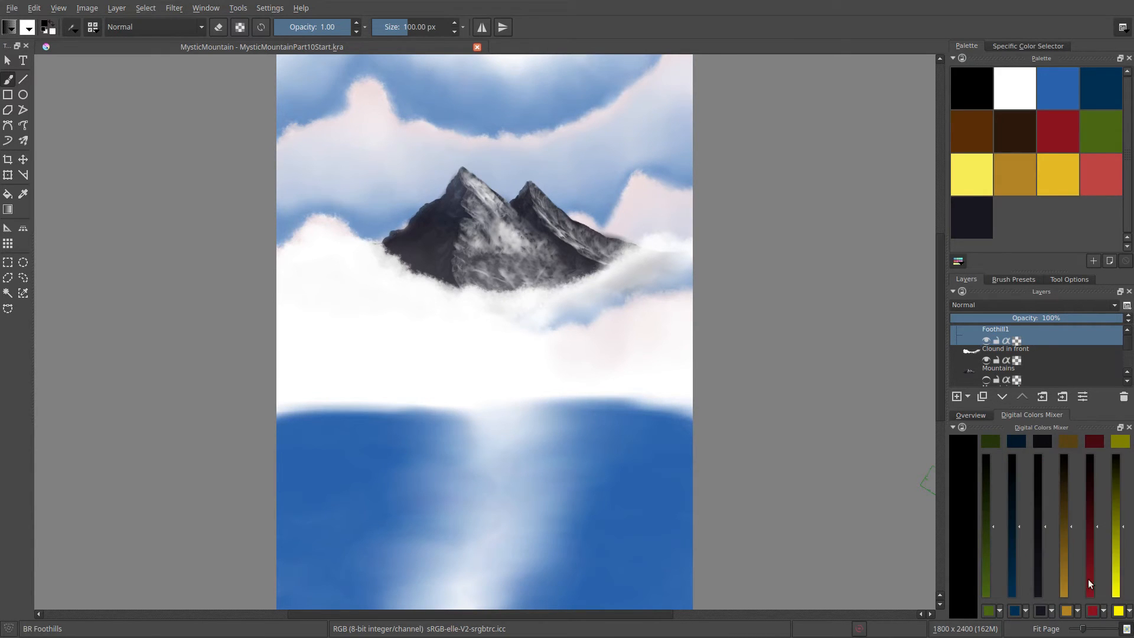
pyautogui.click(1129, 612)
pyautogui.click(1044, 470)
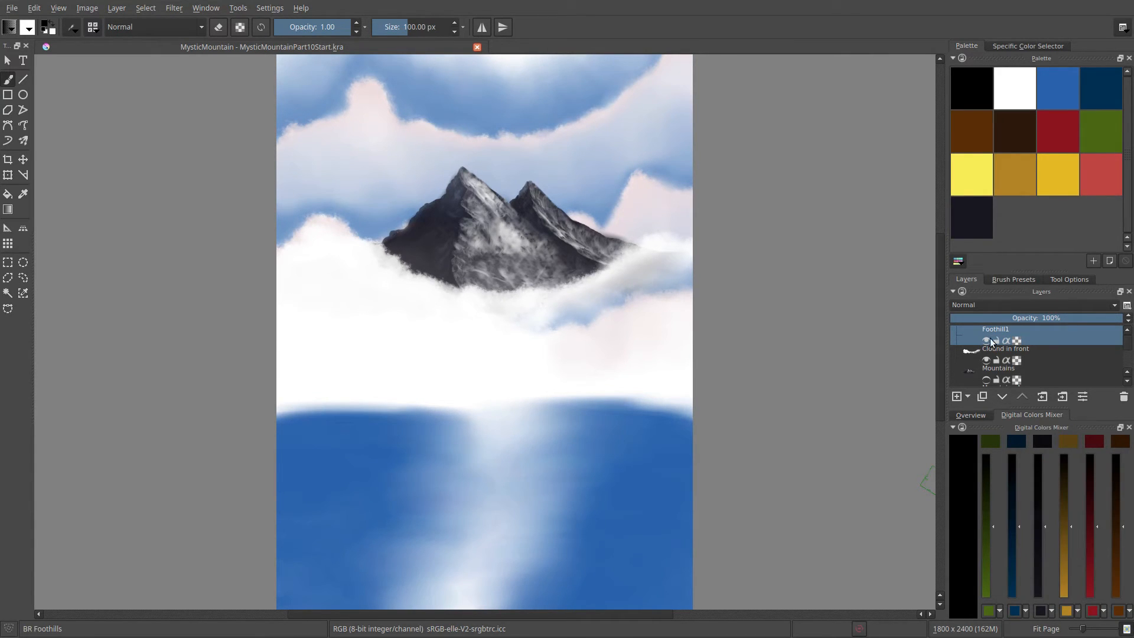
# Step: Mix the palette's near-black with green and dark blue, and paint a vertical test swatch below the mountain's dark side on Foothill1
pyautogui.click(976, 227)
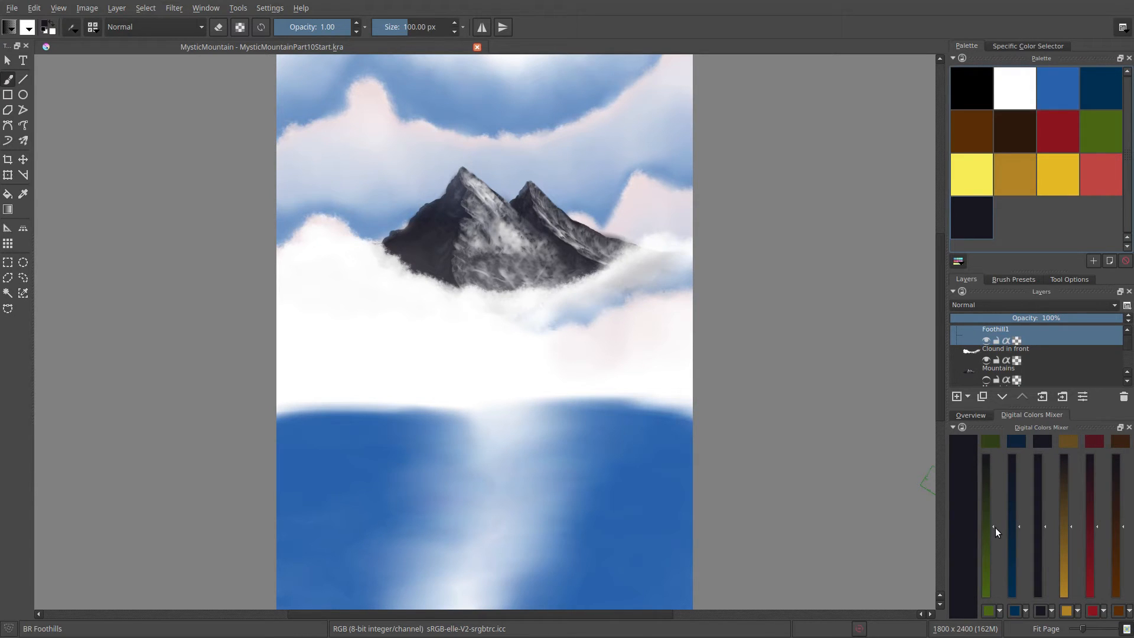
pyautogui.click(991, 443)
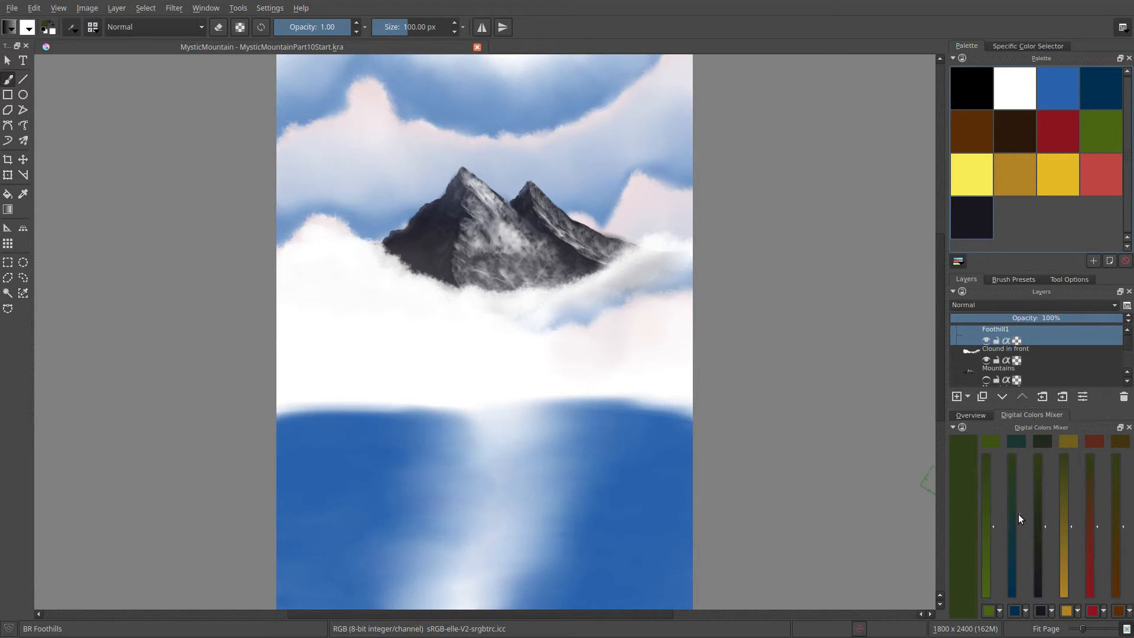
pyautogui.click(1016, 443)
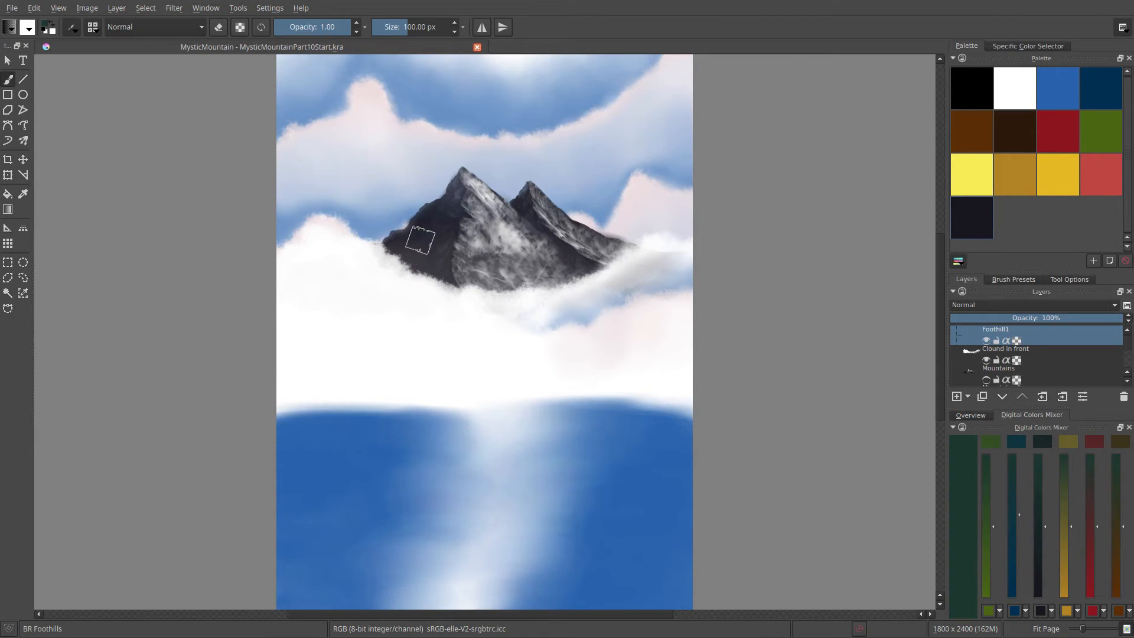
pyautogui.moveTo(392, 298)
pyautogui.mouseDown()
pyautogui.moveTo(385, 371)
pyautogui.moveTo(383, 289)
pyautogui.mouseUp()
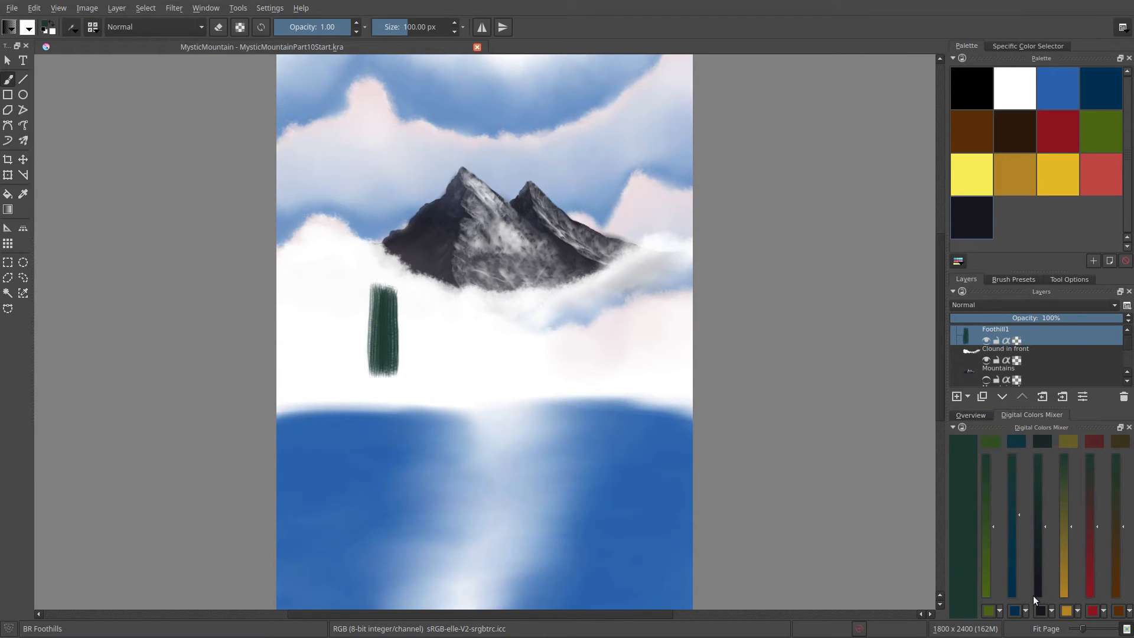
# Step: Darken the green mix with near-black and paint two progressively darker test swatches beside the first one
pyautogui.click(1051, 611)
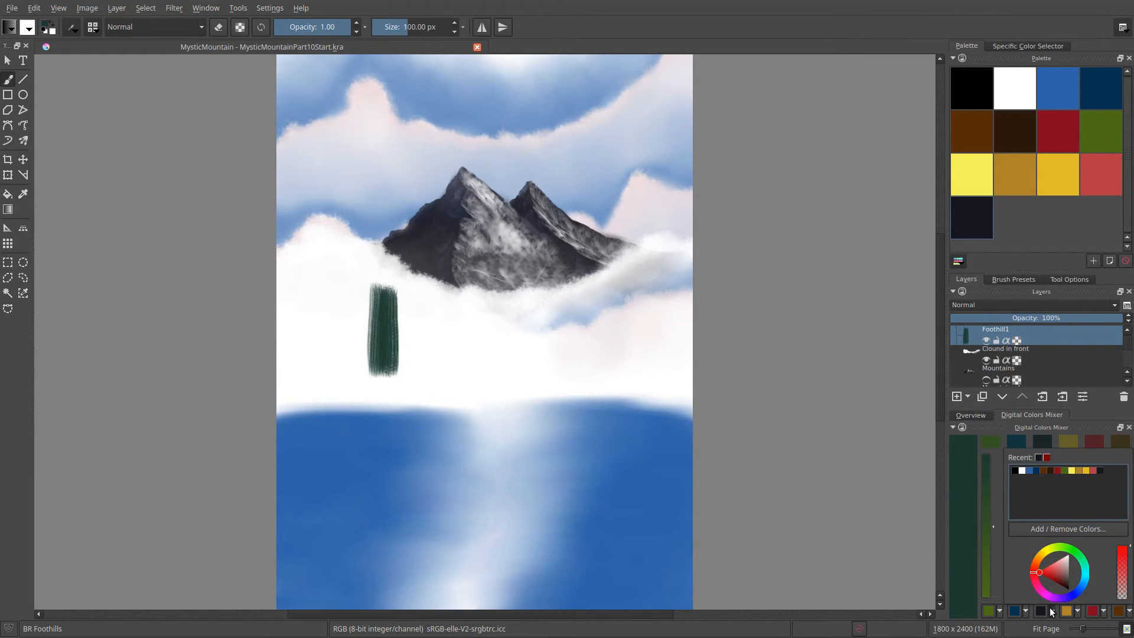
pyautogui.click(1103, 474)
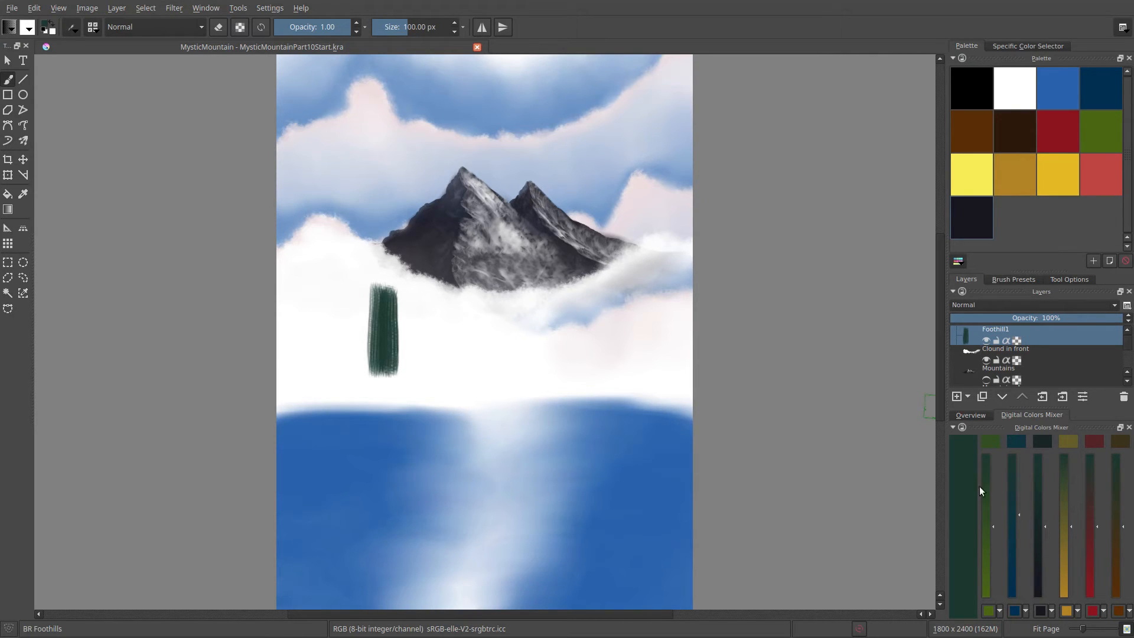
pyautogui.click(1044, 439)
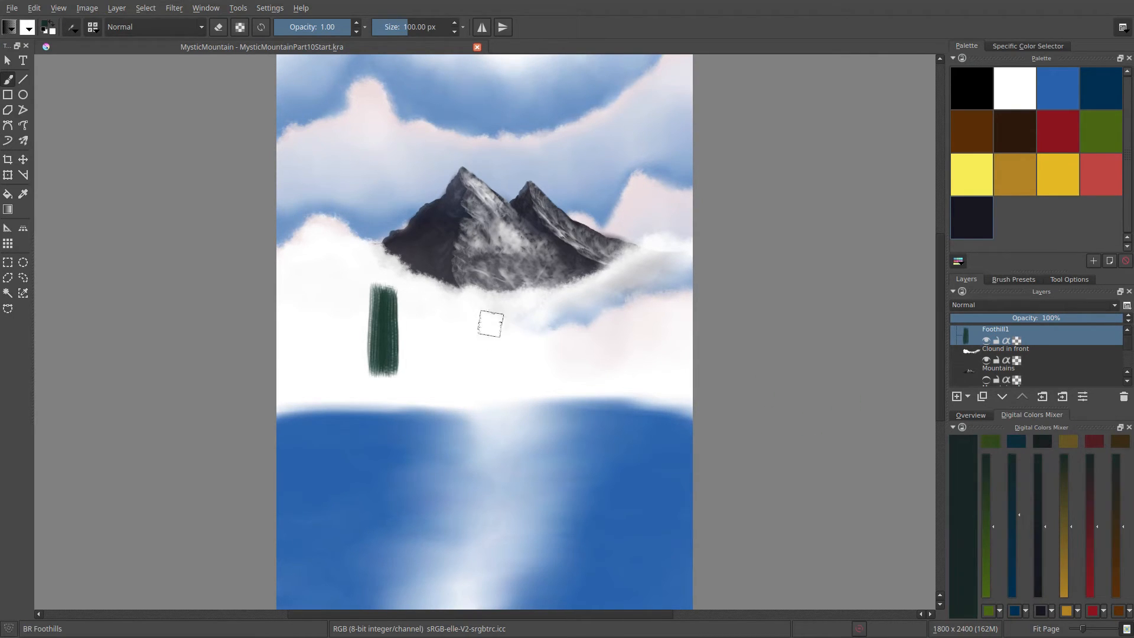
pyautogui.moveTo(431, 293)
pyautogui.mouseDown()
pyautogui.moveTo(457, 354)
pyautogui.moveTo(464, 307)
pyautogui.moveTo(469, 366)
pyautogui.mouseUp()
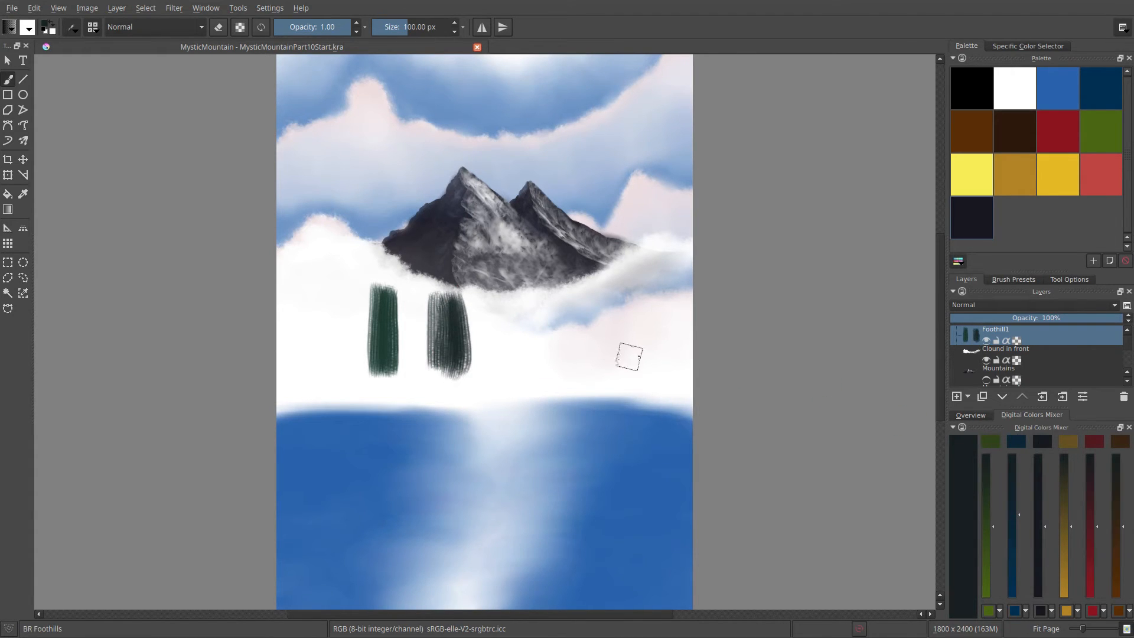
pyautogui.moveTo(516, 306)
pyautogui.mouseDown()
pyautogui.moveTo(523, 378)
pyautogui.moveTo(538, 321)
pyautogui.moveTo(545, 387)
pyautogui.mouseUp()
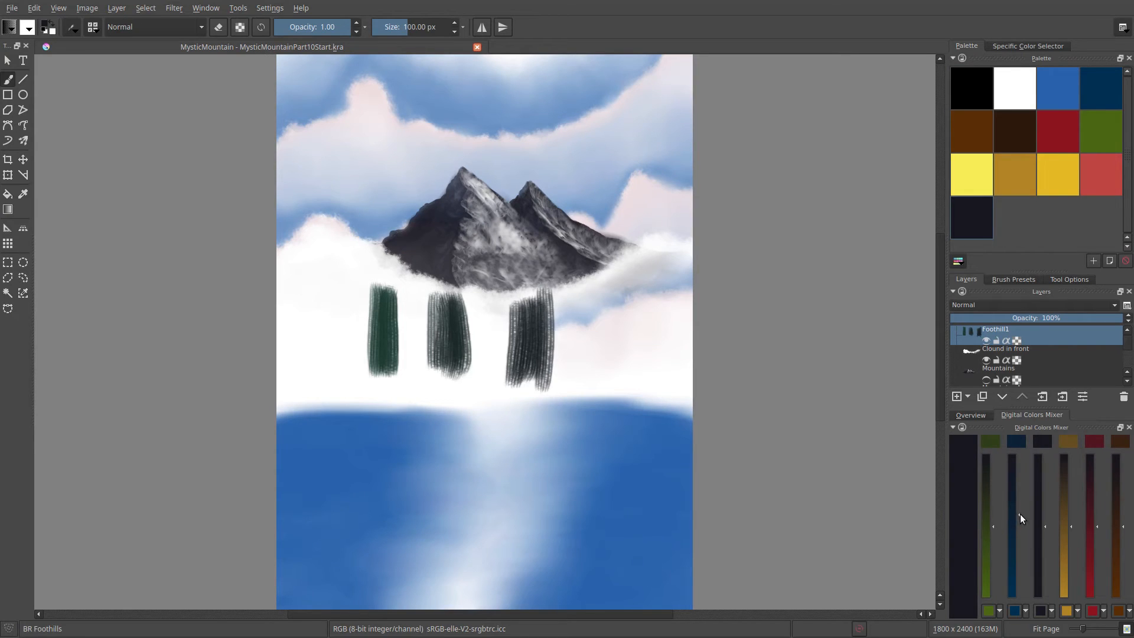
# Step: Mix green and dark blue into near-black again and paint a test swatch directly below the first one
pyautogui.click(993, 442)
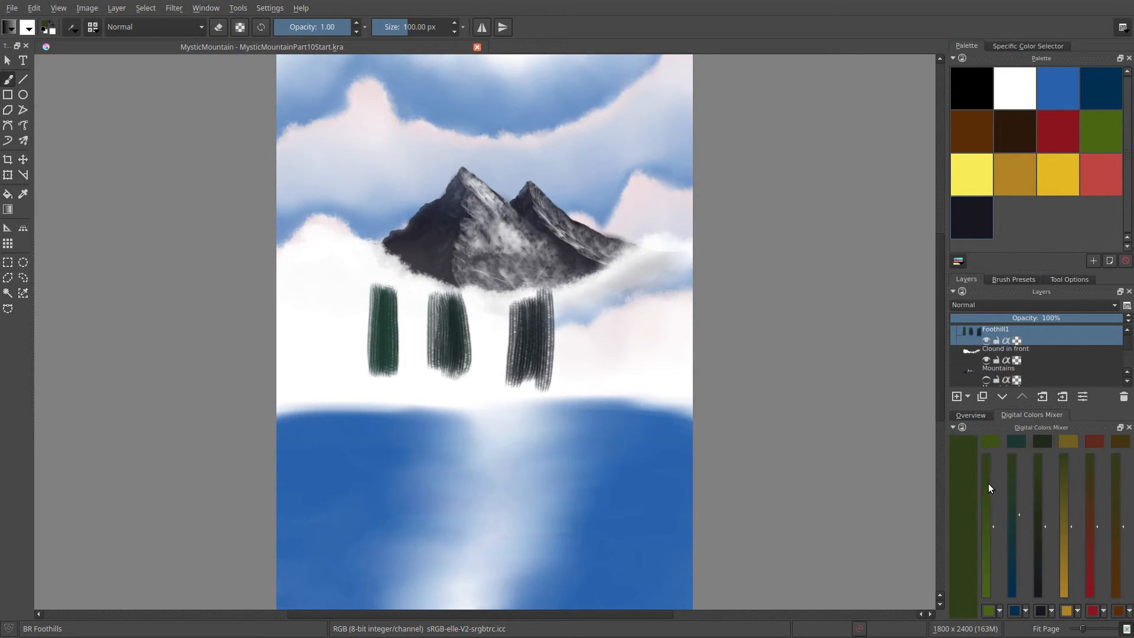
pyautogui.click(1015, 441)
pyautogui.moveTo(376, 414)
pyautogui.mouseDown()
pyautogui.moveTo(375, 465)
pyautogui.moveTo(387, 406)
pyautogui.moveTo(396, 472)
pyautogui.mouseUp()
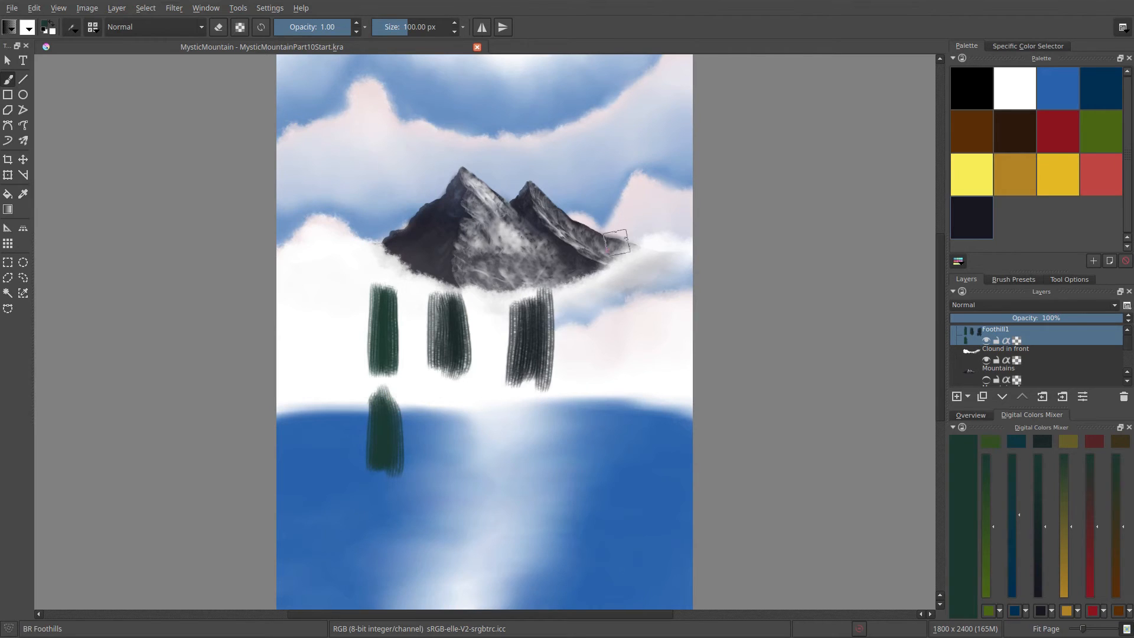
# Step: Recall the dark green from the recent colors on the pop-up palette
pyautogui.rightClick(584, 254)
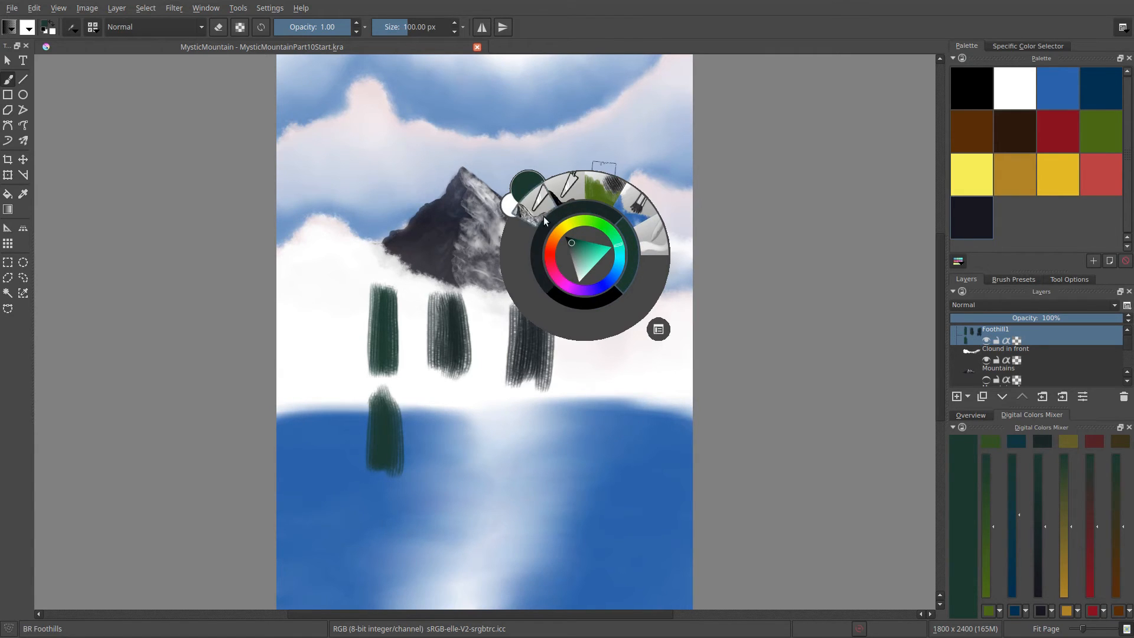
pyautogui.click(626, 238)
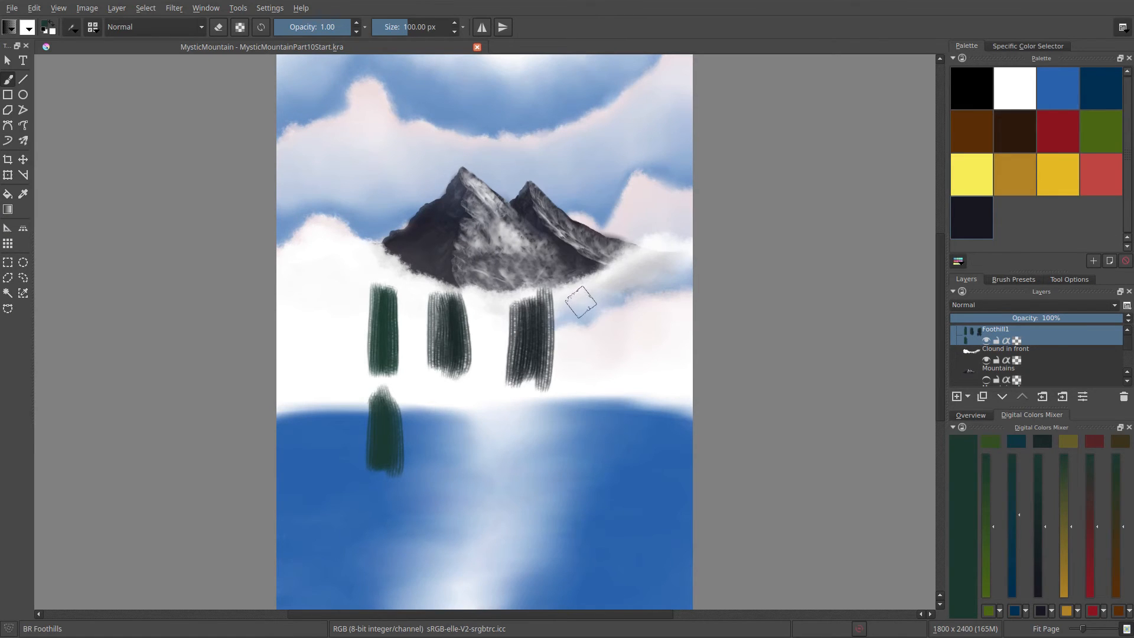
# Step: Show the Advanced Color Selector docker and recall the dark blue-black and the dark green from its color history
pyautogui.click(267, 8)
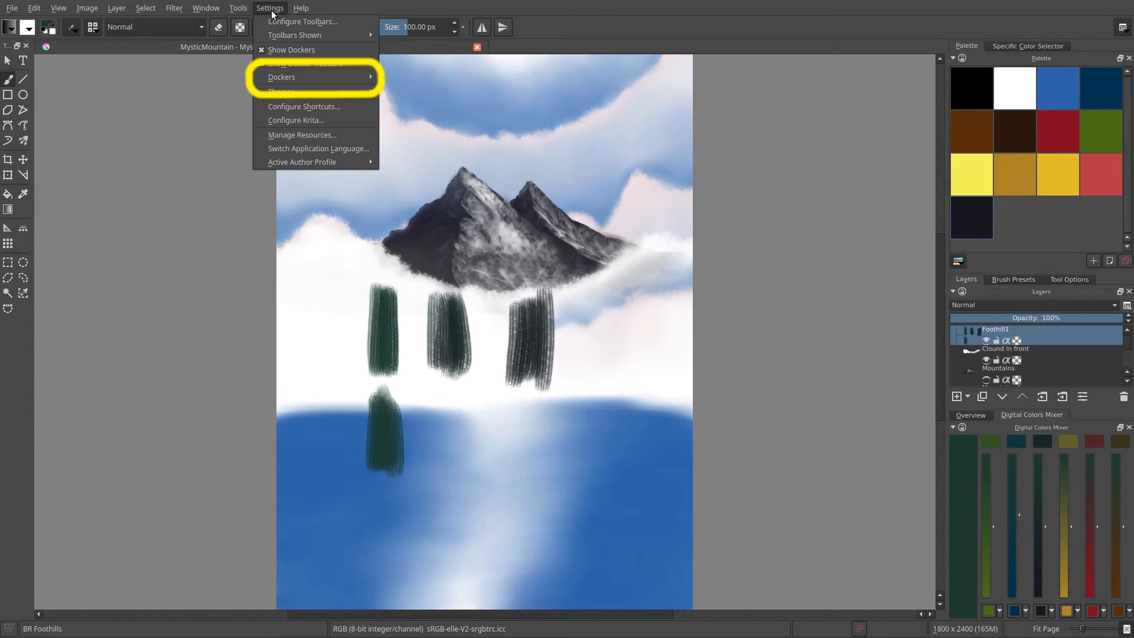
pyautogui.moveTo(288, 73)
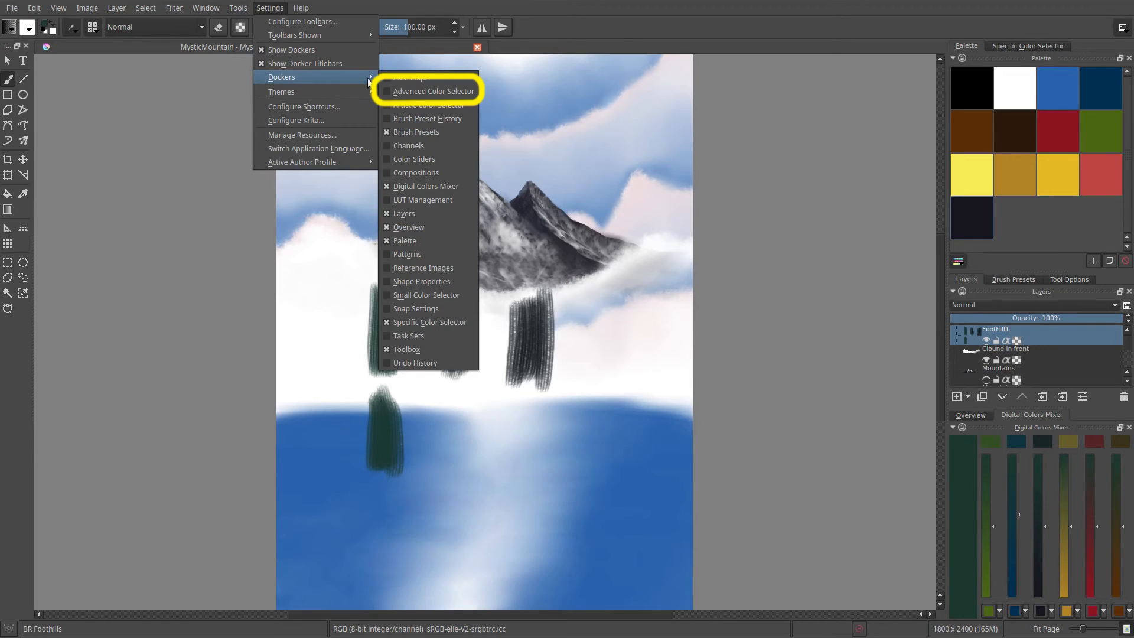
pyautogui.click(388, 91)
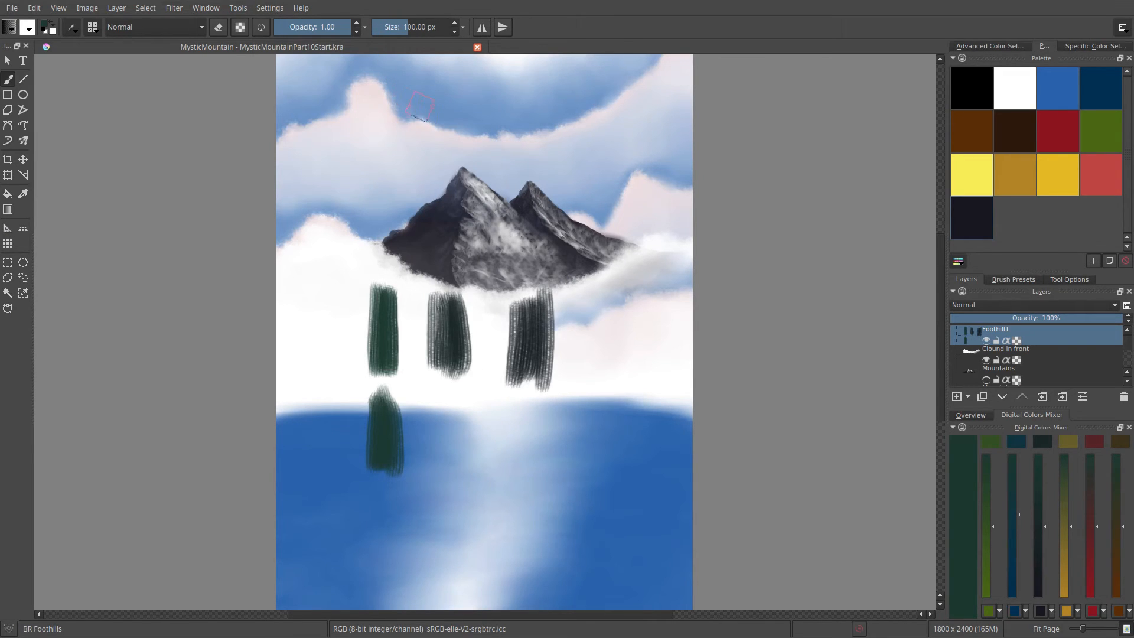
pyautogui.click(979, 46)
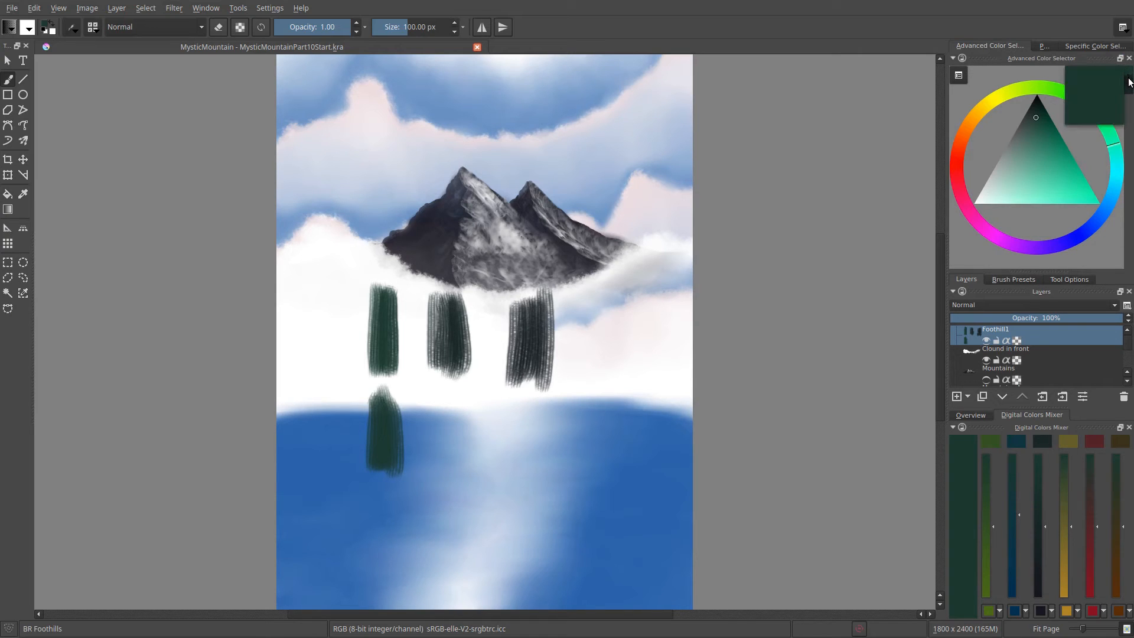
pyautogui.click(1129, 82)
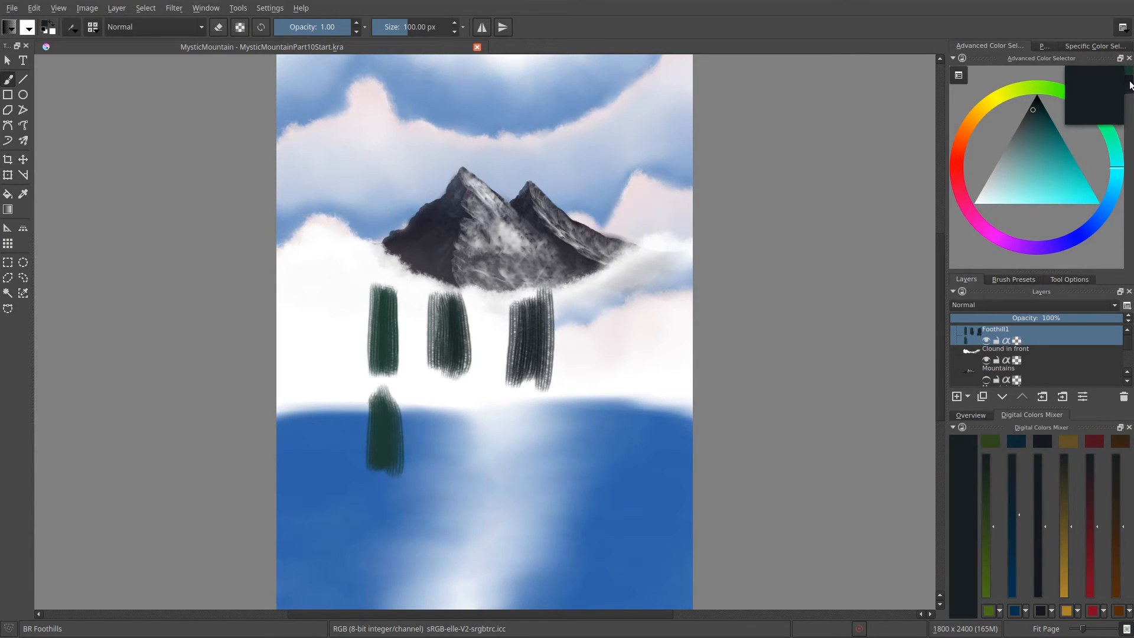
pyautogui.click(1129, 77)
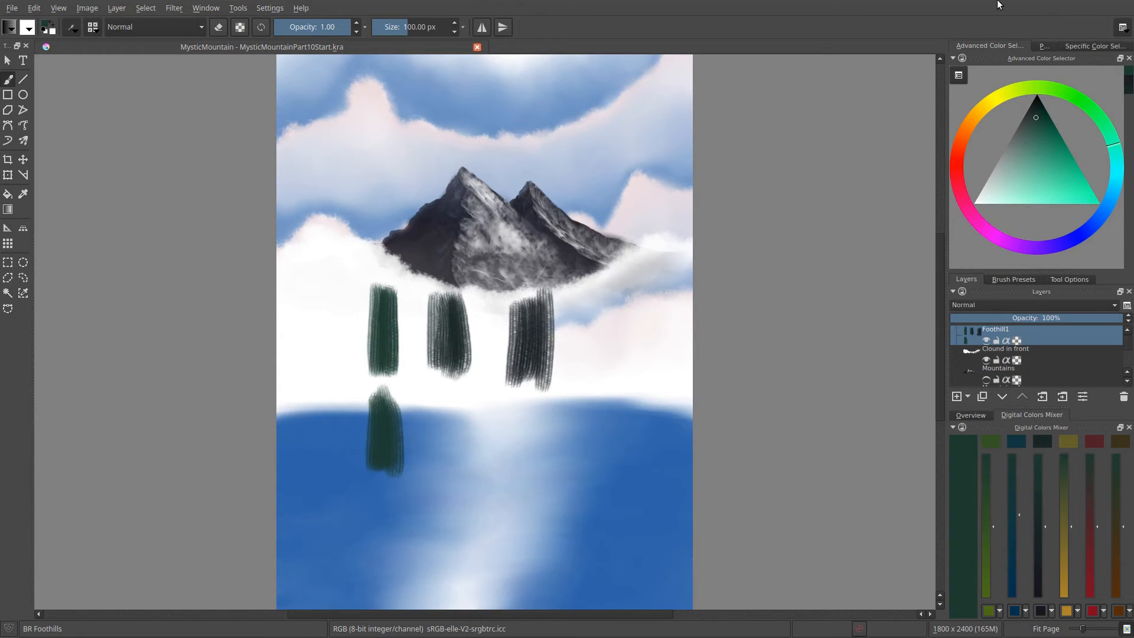
# Step: Examine the Color History options in the Advanced Color Selector settings
pyautogui.click(958, 76)
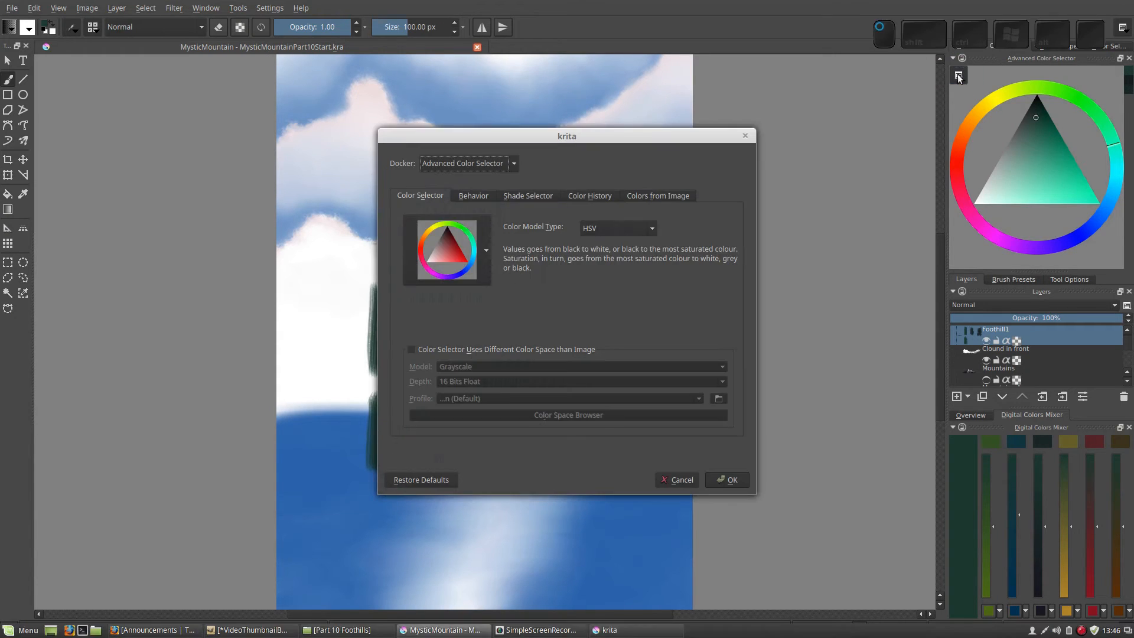
pyautogui.click(593, 194)
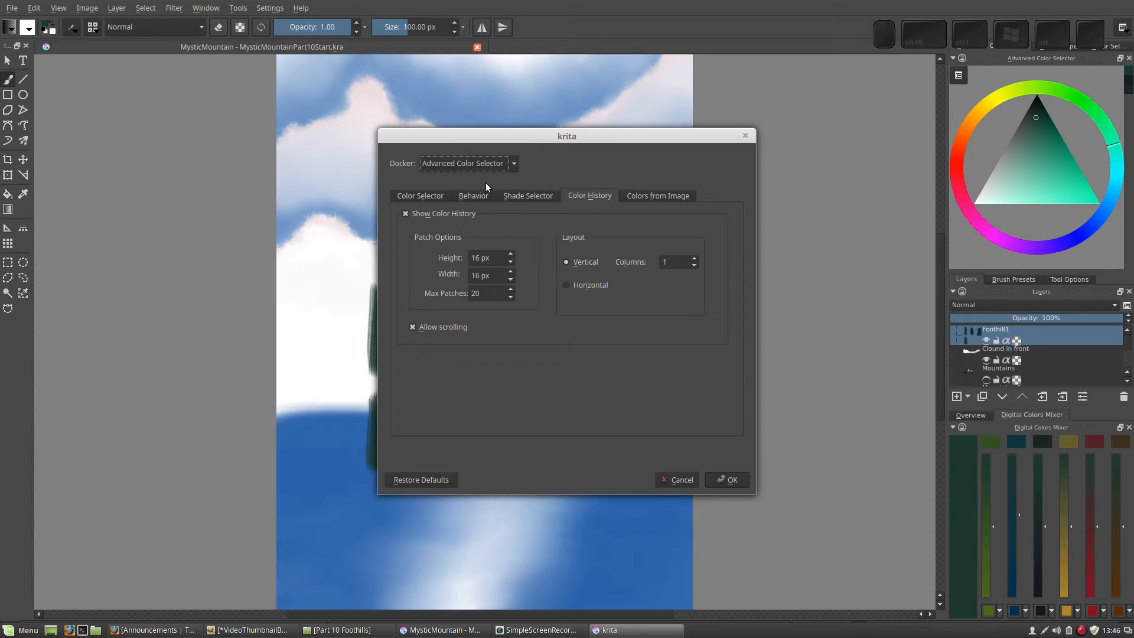
pyautogui.click(718, 480)
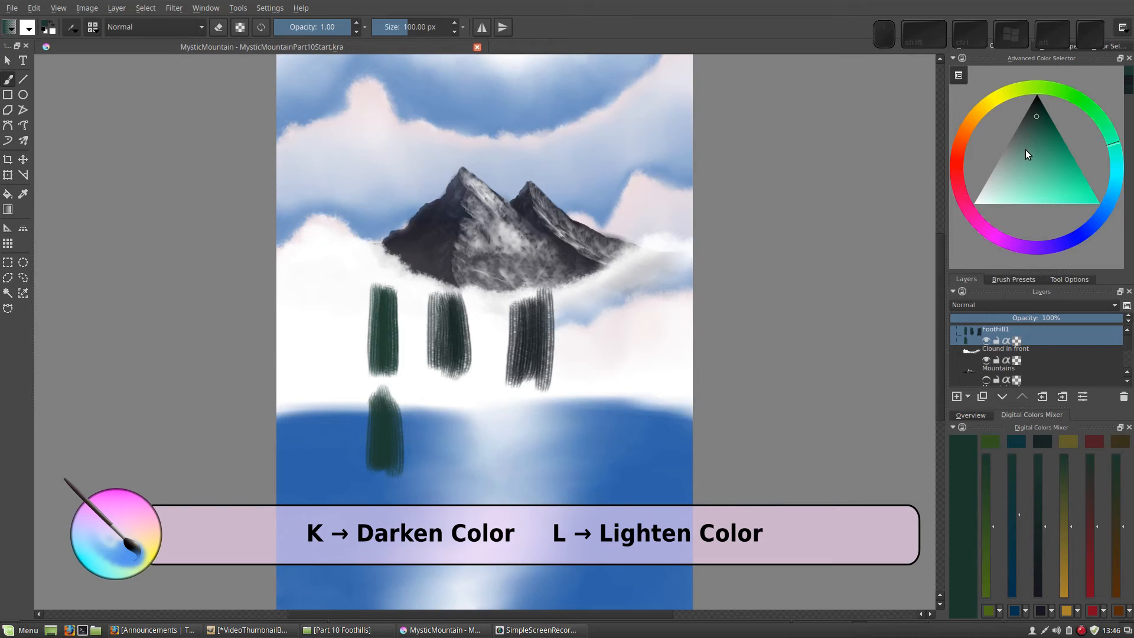
# Step: Paint three test swatches in a row across the sky, darkening the green by one step between swatches
pyautogui.click(1037, 120)
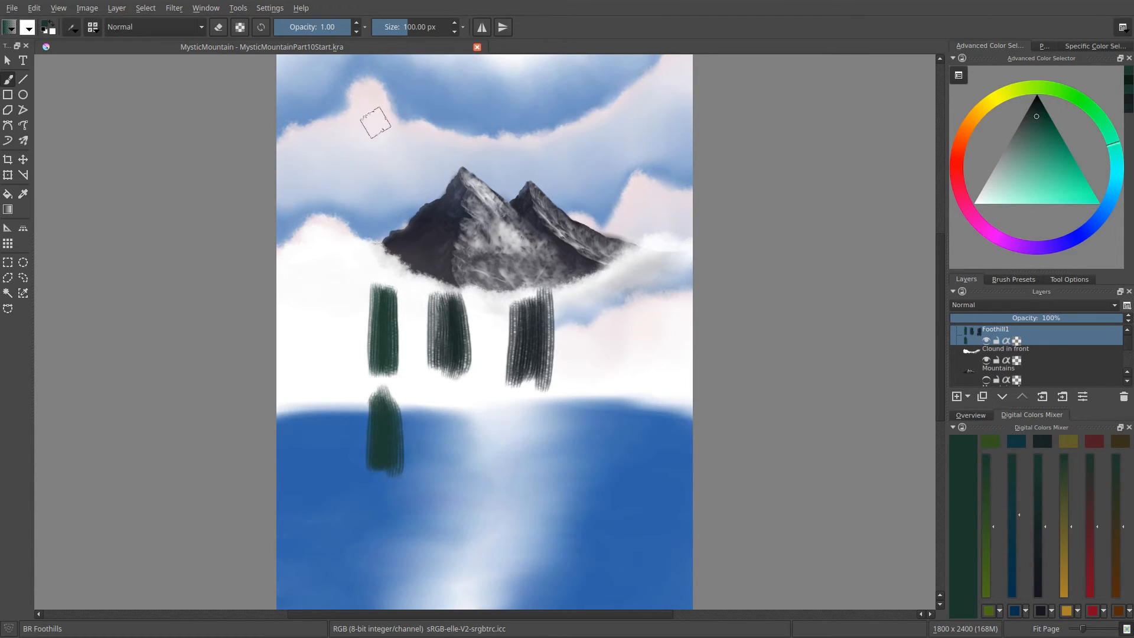
pyautogui.moveTo(376, 122)
pyautogui.mouseDown()
pyautogui.moveTo(374, 107)
pyautogui.moveTo(383, 169)
pyautogui.moveTo(386, 104)
pyautogui.moveTo(377, 170)
pyautogui.moveTo(389, 103)
pyautogui.moveTo(393, 165)
pyautogui.mouseUp()
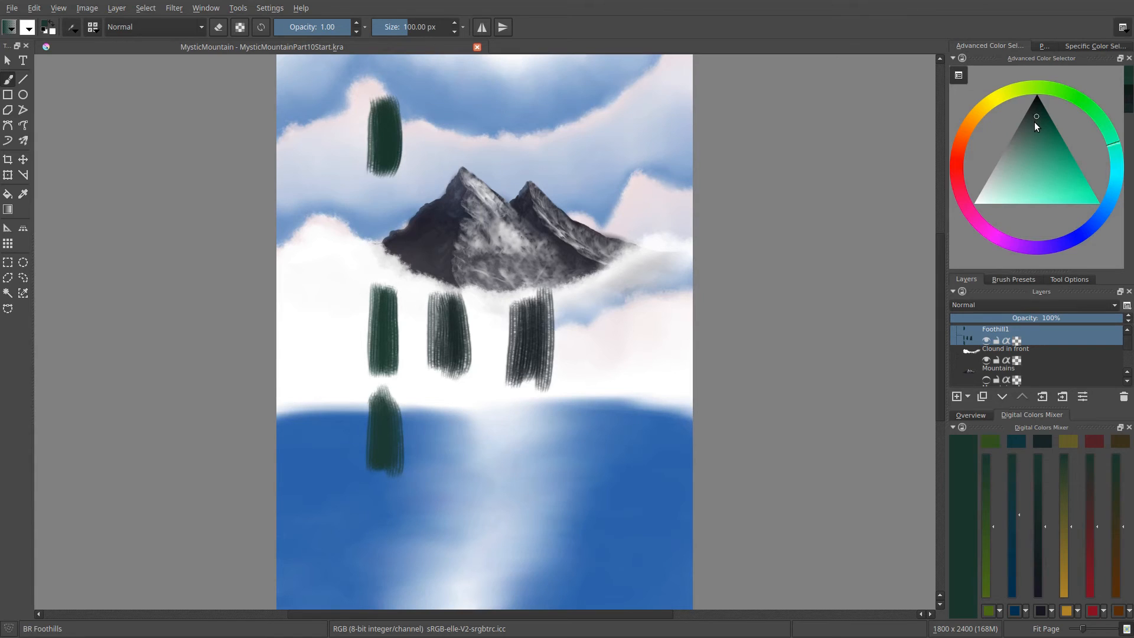
pyautogui.press('k')
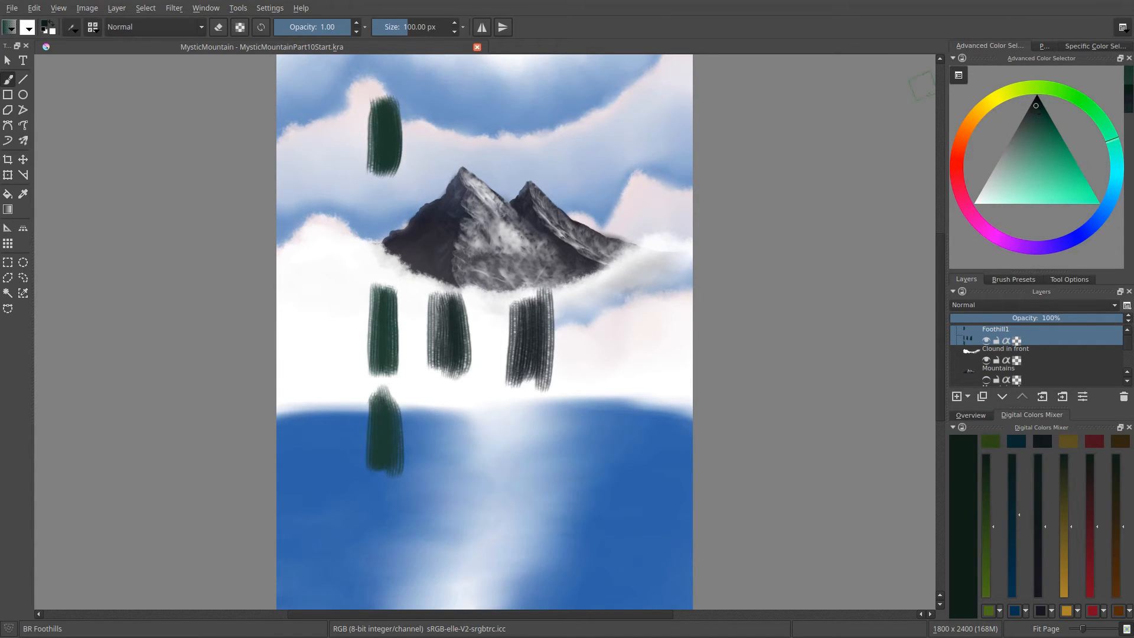
pyautogui.moveTo(420, 165)
pyautogui.mouseDown()
pyautogui.moveTo(426, 138)
pyautogui.moveTo(429, 96)
pyautogui.moveTo(441, 150)
pyautogui.mouseUp()
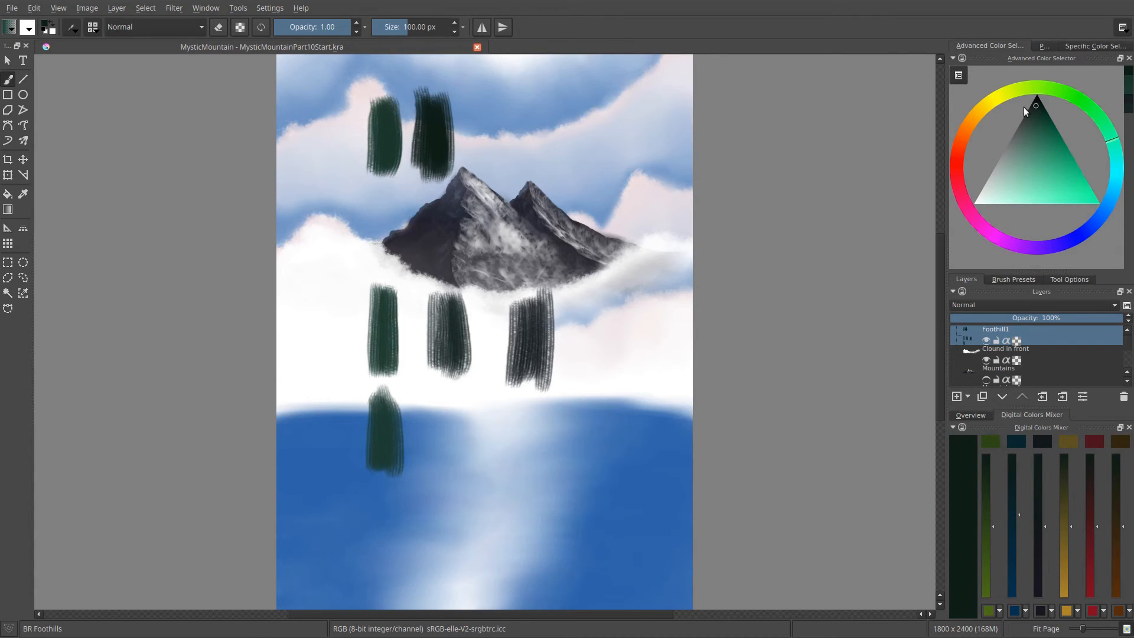
pyautogui.press('k')
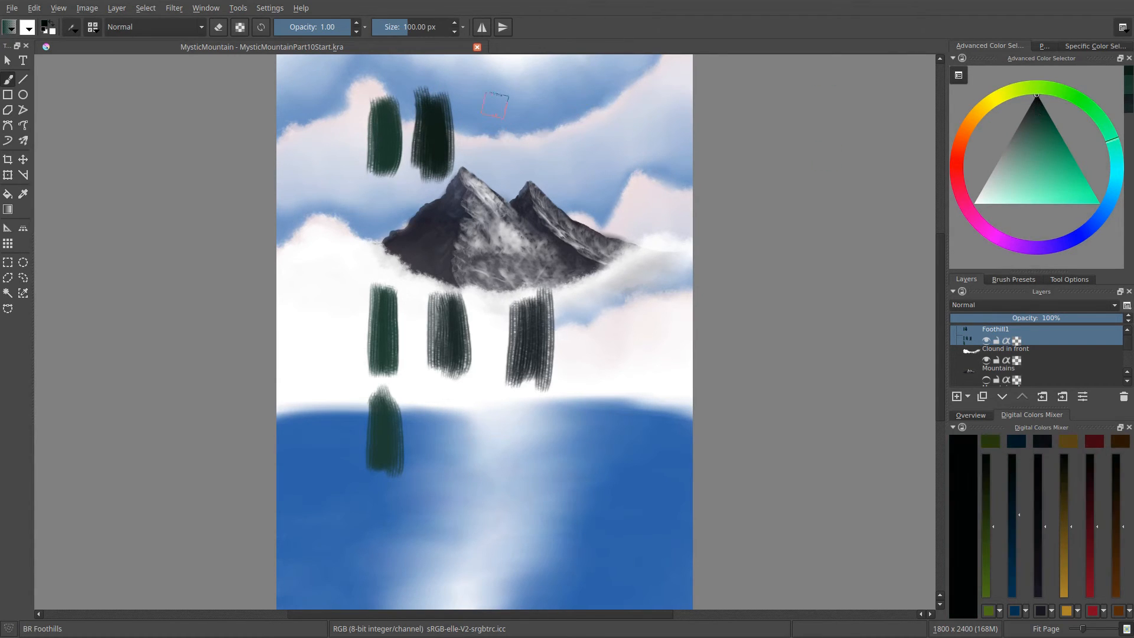
pyautogui.moveTo(482, 110)
pyautogui.mouseDown()
pyautogui.moveTo(504, 165)
pyautogui.moveTo(498, 174)
pyautogui.moveTo(496, 142)
pyautogui.moveTo(488, 173)
pyautogui.moveTo(499, 122)
pyautogui.mouseUp()
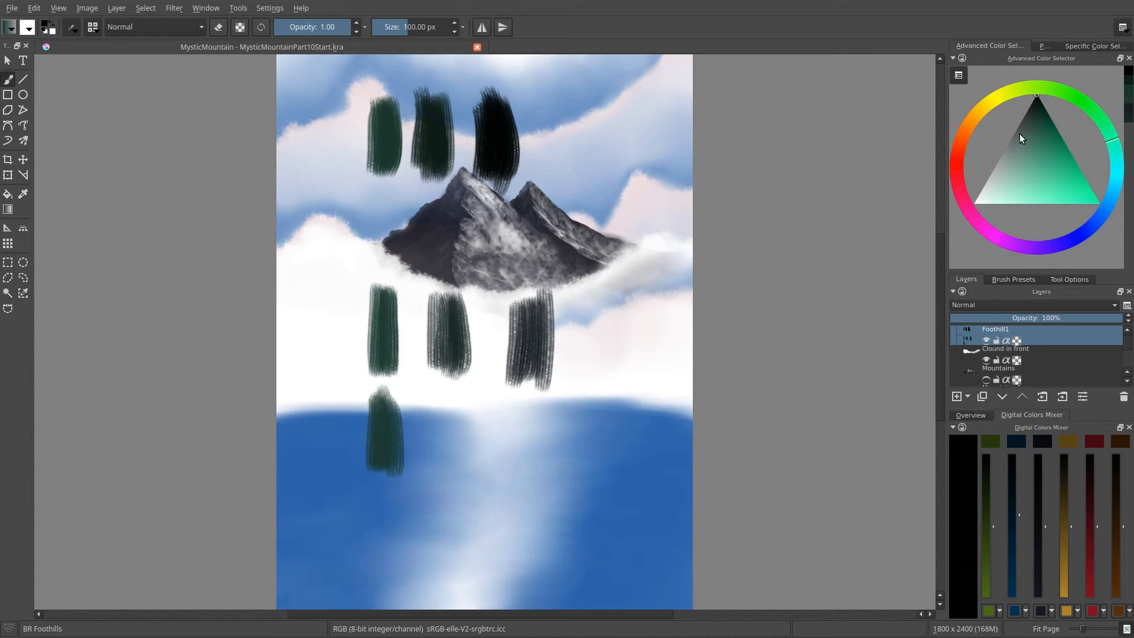
# Step: Try lightening and darkening the current color repeatedly, taking it from black through dark green to a mid grey
pyautogui.press('l')
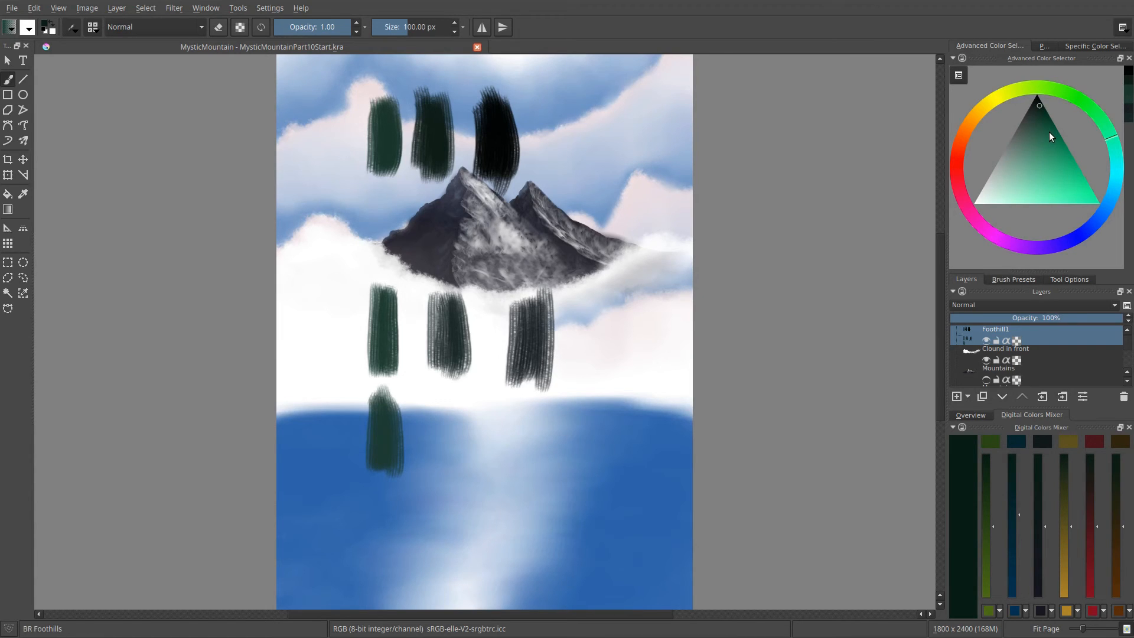
pyautogui.press('l')
pyautogui.press('k')
pyautogui.press('k')
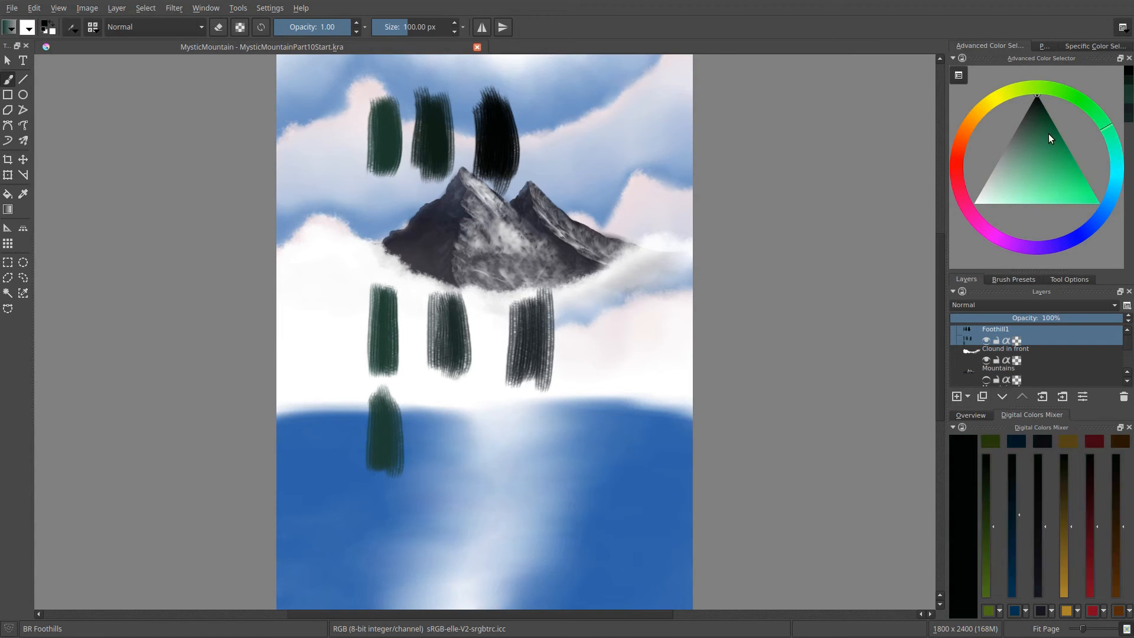
pyautogui.press('l')
pyautogui.press('l')
pyautogui.press('l')
pyautogui.press('l')
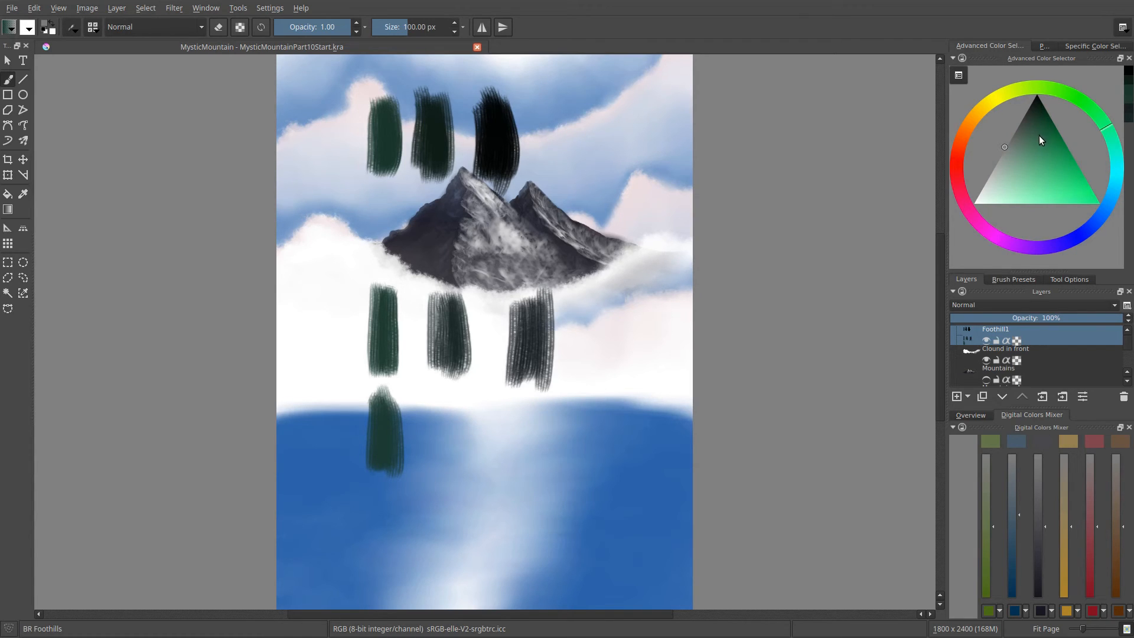
# Step: Clear all test swatches from the Foothill1 layer
pyautogui.press('Delete')
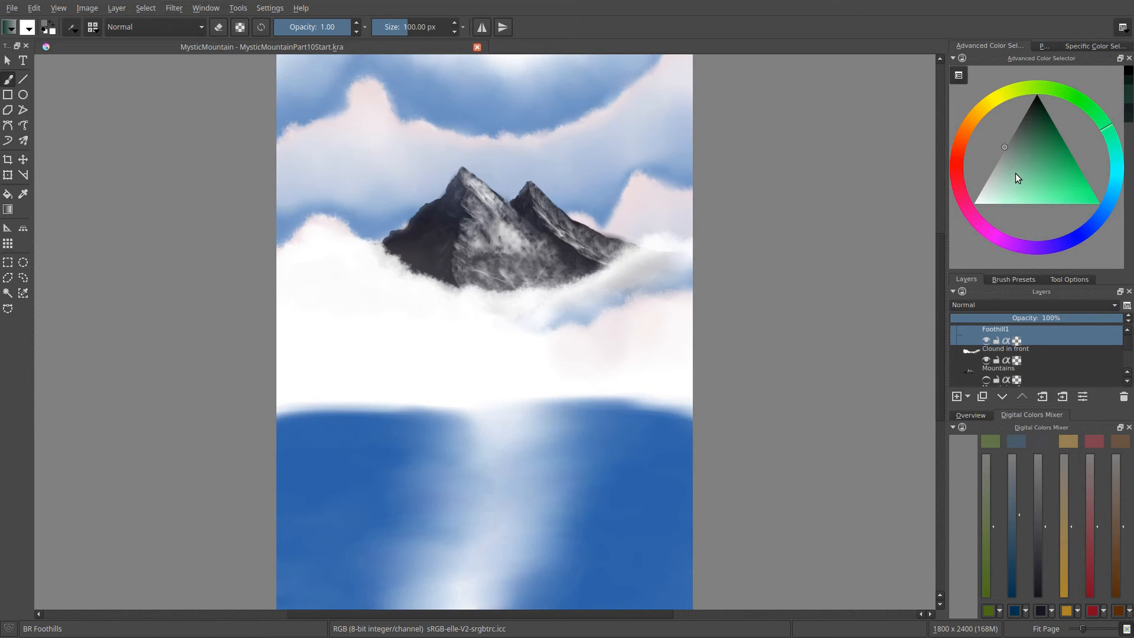
pyautogui.rightClick(587, 190)
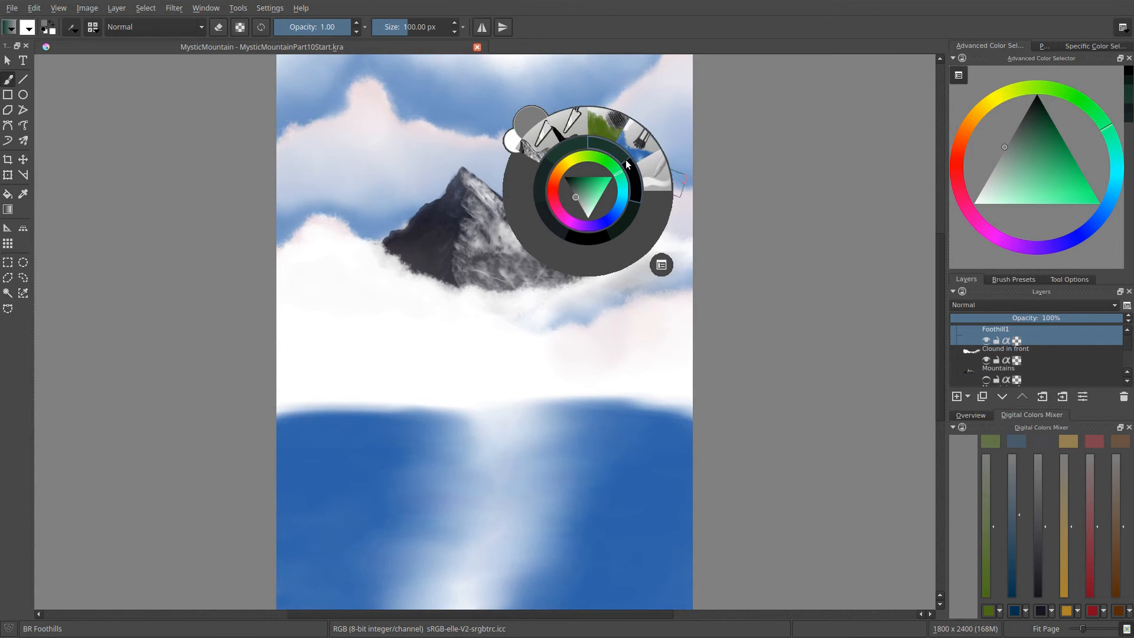
pyautogui.rightClick(637, 204)
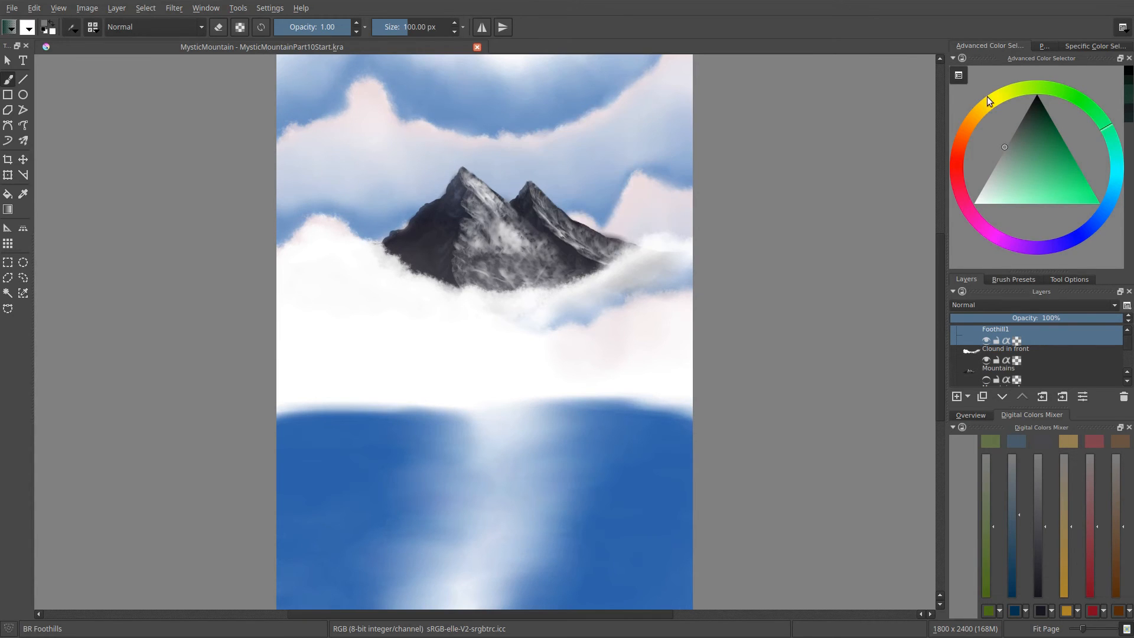
# Step: Pick near-black from the palette and mix it into dark green with the Digital Colors Mixer
pyautogui.click(1041, 46)
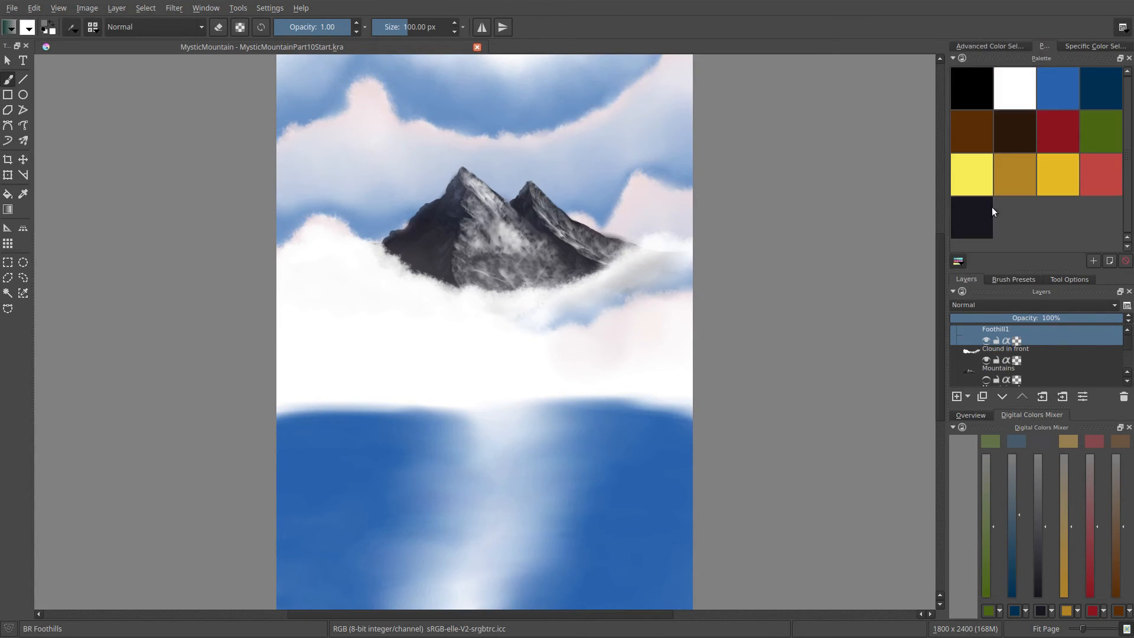
pyautogui.click(977, 216)
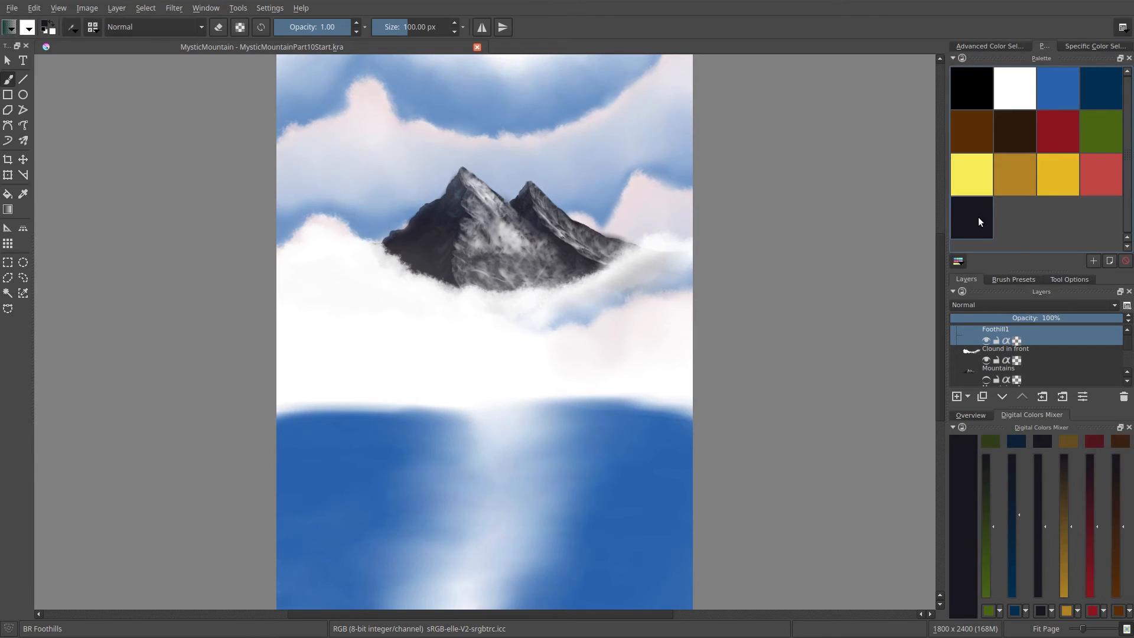
pyautogui.click(992, 443)
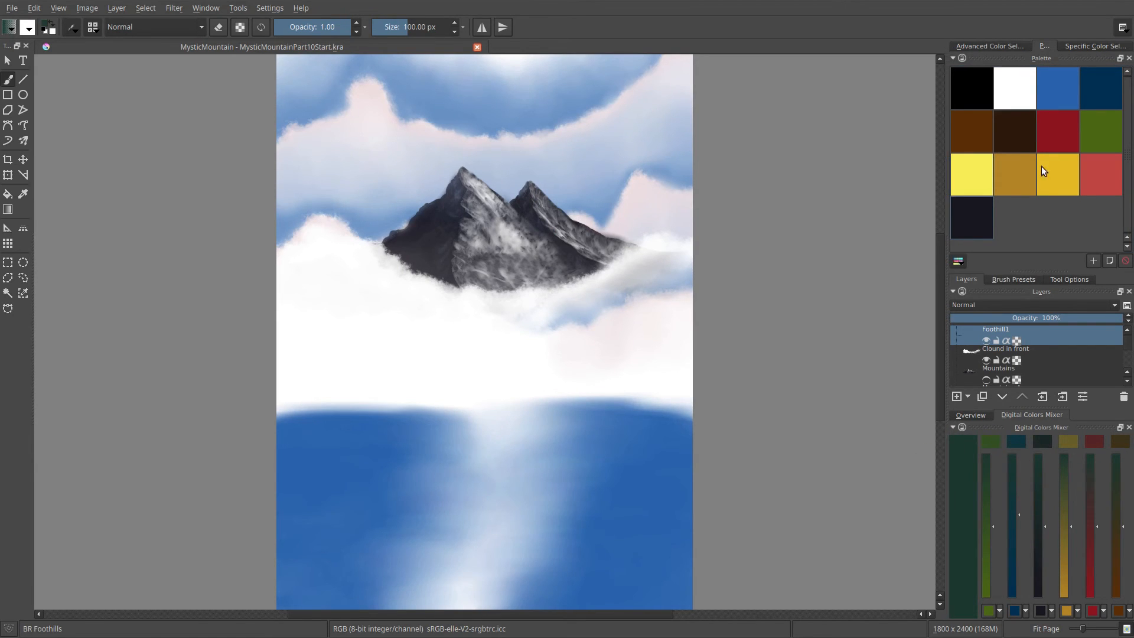
pyautogui.click(989, 46)
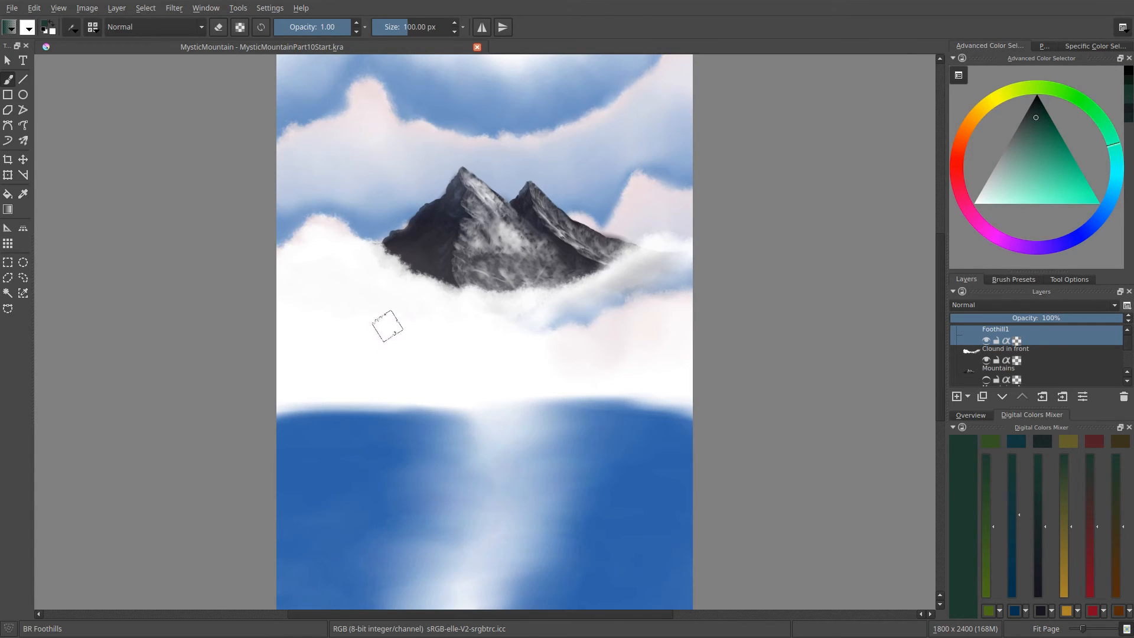
# Step: Paint three progressively darker green test swatches above the water and clear them from the Foothill1 layer
pyautogui.moveTo(385, 324)
pyautogui.mouseDown()
pyautogui.moveTo(381, 355)
pyautogui.moveTo(383, 338)
pyautogui.moveTo(434, 340)
pyautogui.moveTo(432, 378)
pyautogui.mouseUp()
pyautogui.press('k')
pyautogui.press('k')
pyautogui.moveTo(469, 325)
pyautogui.mouseDown()
pyautogui.moveTo(472, 392)
pyautogui.moveTo(479, 301)
pyautogui.mouseUp()
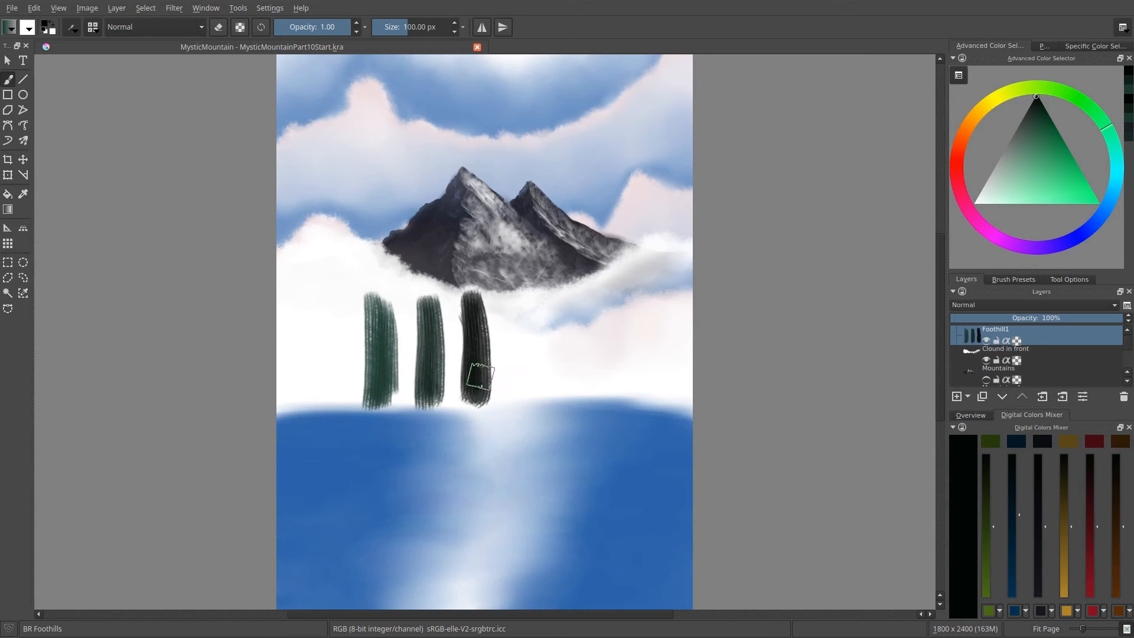
pyautogui.press('Delete')
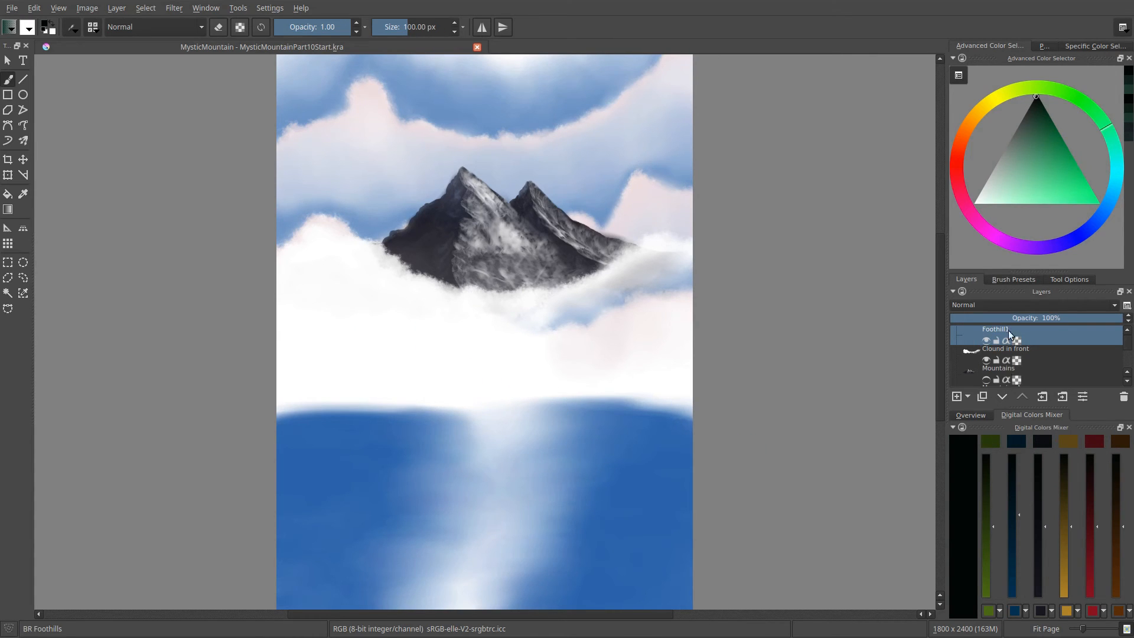
# Step: Start from the palette's near-black, mix it into dark green again and lighten the result by one step
pyautogui.click(1045, 45)
pyautogui.click(973, 215)
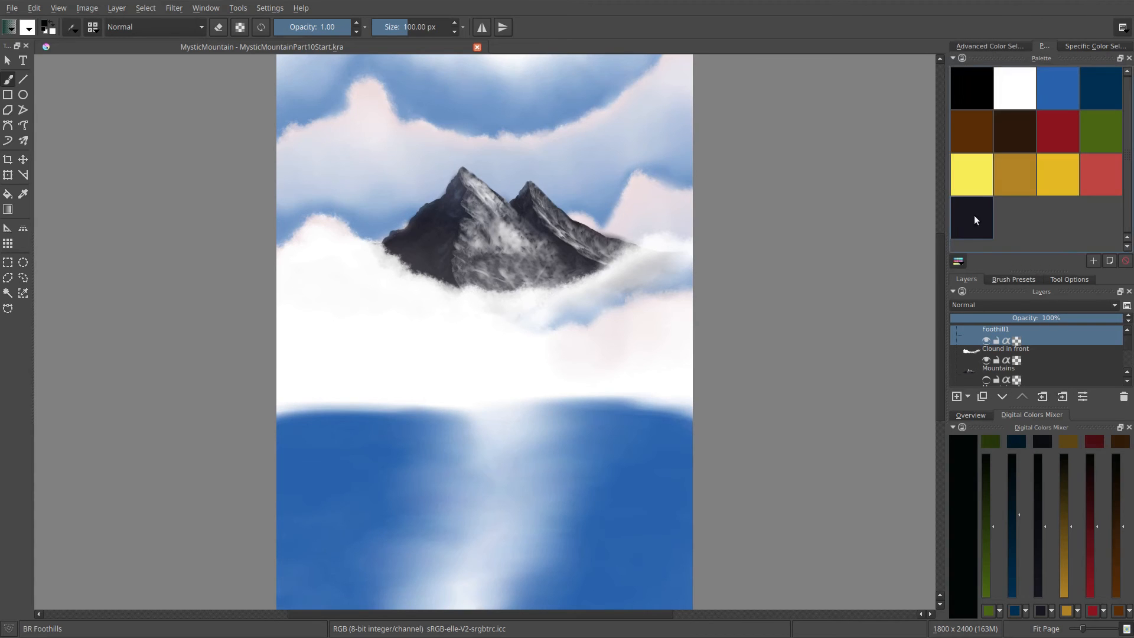
pyautogui.click(987, 44)
pyautogui.click(985, 438)
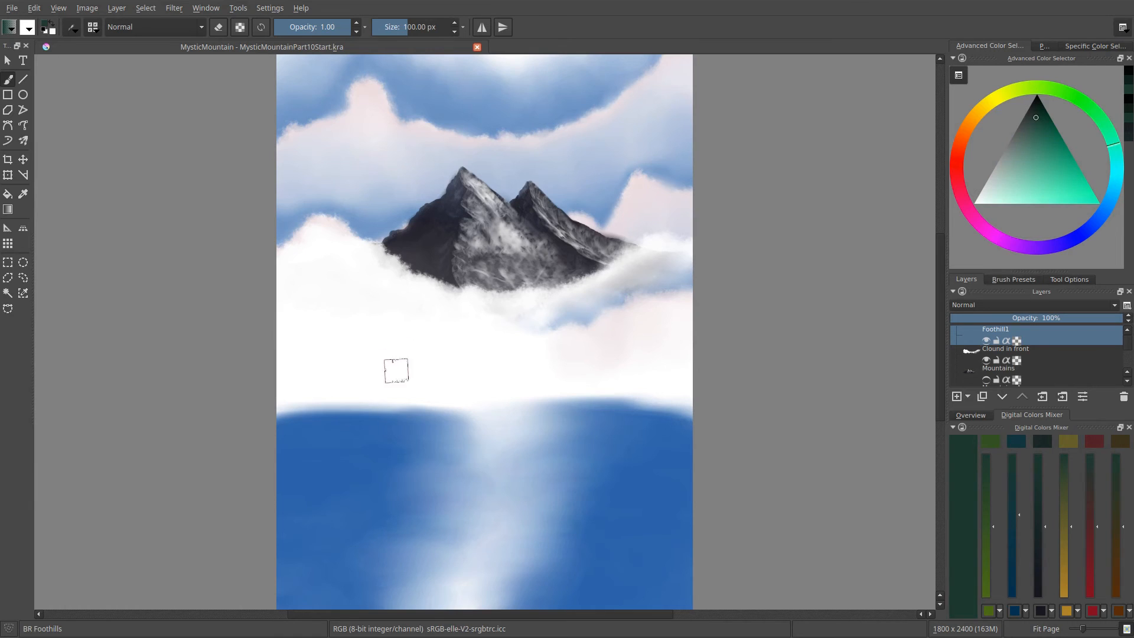
pyautogui.press('l')
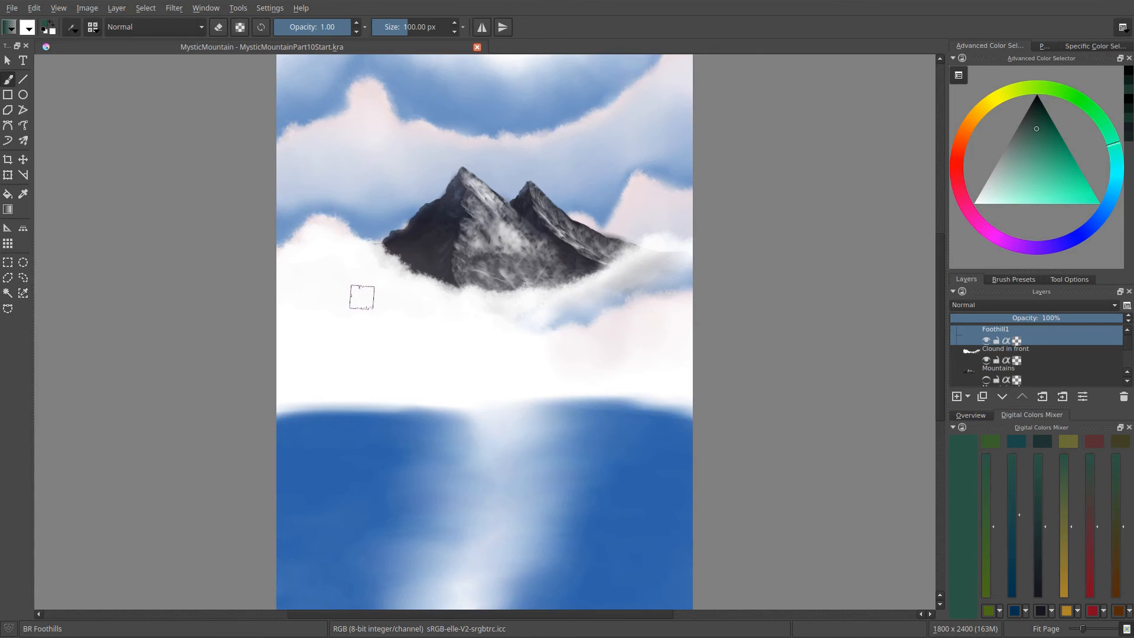
# Step: Paint a band of green foothills in short vertical strokes below the mountains, dipping in the middle, and undo the misplaced patch
pyautogui.moveTo(358, 269)
pyautogui.mouseDown()
pyautogui.moveTo(353, 303)
pyautogui.moveTo(353, 282)
pyautogui.moveTo(365, 295)
pyautogui.moveTo(378, 270)
pyautogui.moveTo(382, 322)
pyautogui.moveTo(395, 312)
pyautogui.moveTo(396, 333)
pyautogui.moveTo(404, 319)
pyautogui.moveTo(412, 326)
pyautogui.moveTo(423, 284)
pyautogui.moveTo(426, 319)
pyautogui.mouseUp()
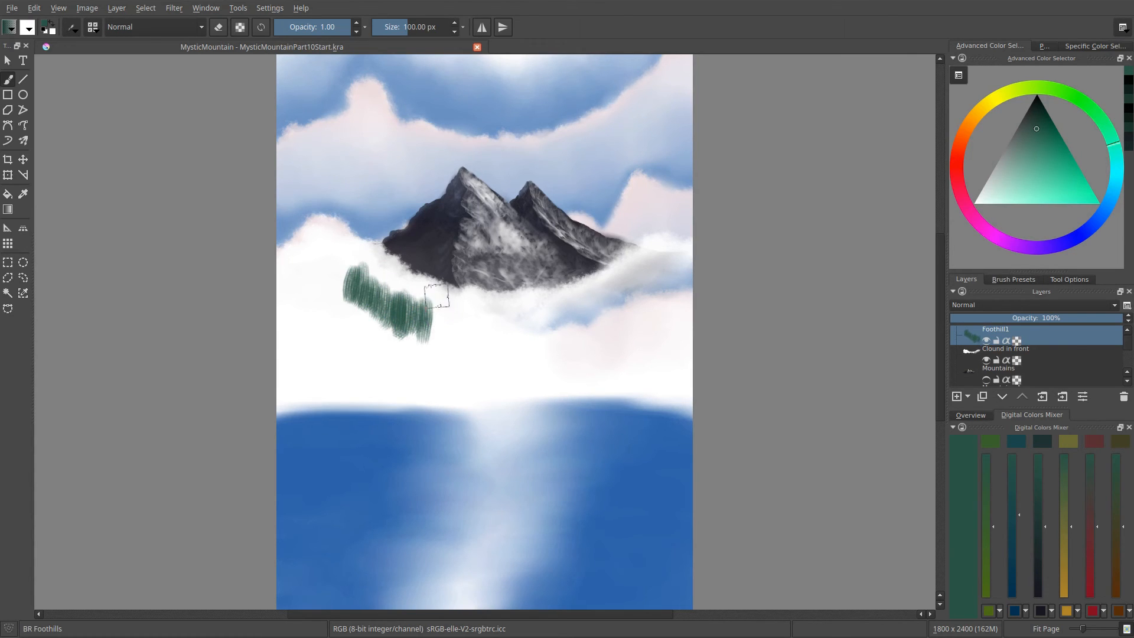
pyautogui.moveTo(450, 301)
pyautogui.mouseDown()
pyautogui.moveTo(435, 321)
pyautogui.moveTo(443, 334)
pyautogui.moveTo(450, 318)
pyautogui.mouseUp()
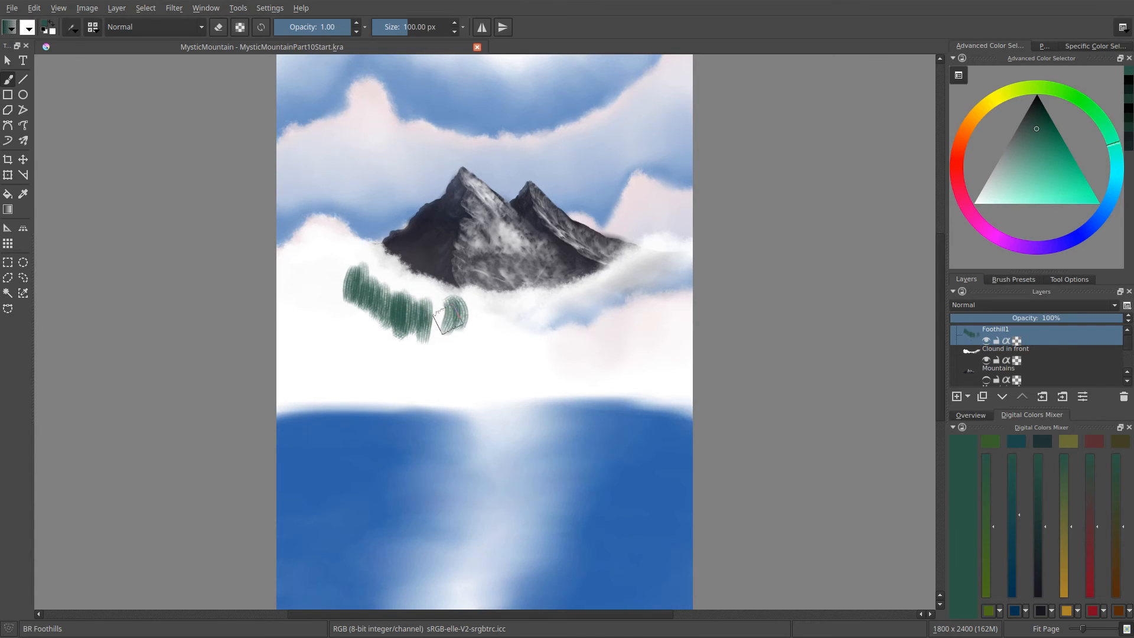
pyautogui.hotkey('ctrl', 'z')
pyautogui.hotkey('ctrl', 'z')
pyautogui.hotkey('ctrl', 'z')
pyautogui.moveTo(346, 278)
pyautogui.mouseDown()
pyautogui.moveTo(339, 286)
pyautogui.moveTo(360, 283)
pyautogui.moveTo(383, 319)
pyautogui.mouseUp()
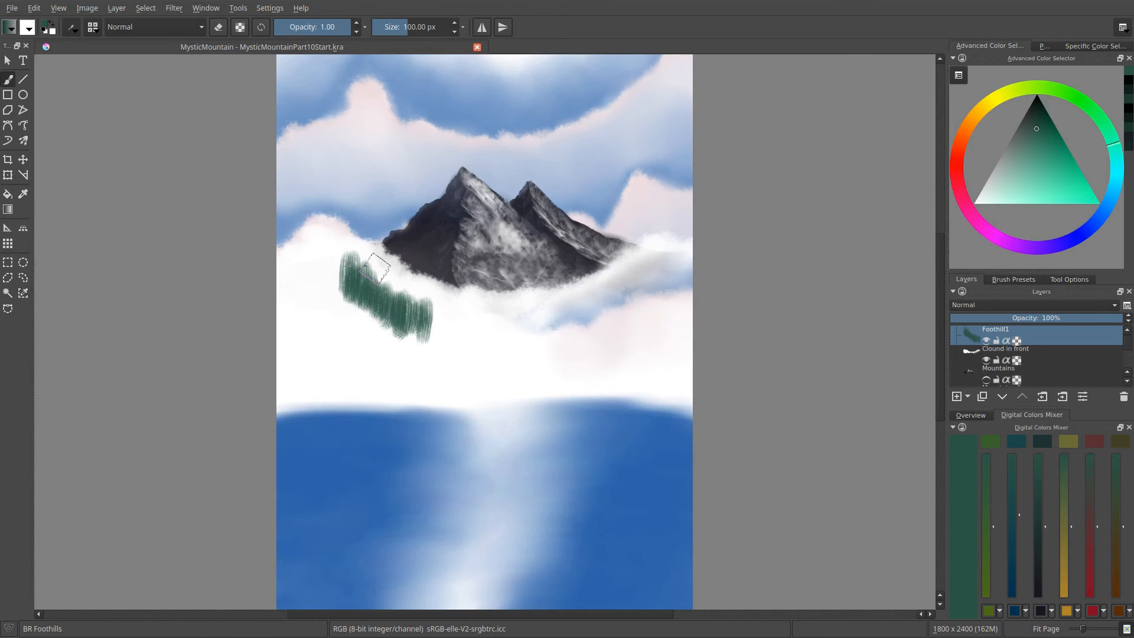
pyautogui.moveTo(382, 312)
pyautogui.mouseDown()
pyautogui.moveTo(396, 257)
pyautogui.moveTo(409, 297)
pyautogui.moveTo(417, 284)
pyautogui.moveTo(447, 333)
pyautogui.moveTo(456, 319)
pyautogui.moveTo(473, 348)
pyautogui.moveTo(461, 299)
pyautogui.moveTo(455, 337)
pyautogui.moveTo(474, 357)
pyautogui.moveTo(495, 336)
pyautogui.moveTo(532, 346)
pyautogui.moveTo(547, 298)
pyautogui.moveTo(573, 346)
pyautogui.moveTo(593, 283)
pyautogui.moveTo(580, 320)
pyautogui.moveTo(561, 333)
pyautogui.moveTo(545, 315)
pyautogui.moveTo(513, 313)
pyautogui.moveTo(511, 343)
pyautogui.moveTo(491, 351)
pyautogui.moveTo(460, 337)
pyautogui.moveTo(432, 351)
pyautogui.moveTo(424, 312)
pyautogui.moveTo(365, 288)
pyautogui.moveTo(385, 308)
pyautogui.moveTo(403, 282)
pyautogui.moveTo(347, 293)
pyautogui.moveTo(347, 230)
pyautogui.moveTo(344, 267)
pyautogui.moveTo(325, 290)
pyautogui.moveTo(346, 281)
pyautogui.moveTo(356, 300)
pyautogui.moveTo(388, 309)
pyautogui.mouseUp()
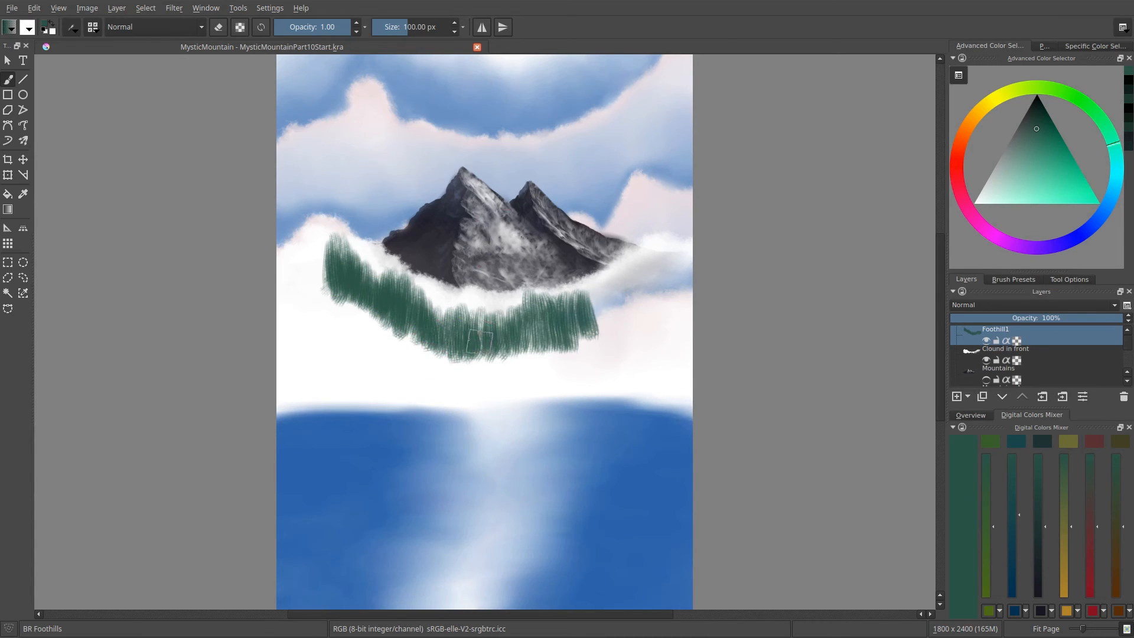
# Step: Switch to the BR 2in Blender brush and pull the foothills' lower edge downward into mist, undoing unwanted blending strokes
pyautogui.moveTo(479, 341)
pyautogui.mouseDown()
pyautogui.moveTo(512, 338)
pyautogui.moveTo(536, 300)
pyautogui.moveTo(571, 322)
pyautogui.moveTo(508, 339)
pyautogui.moveTo(496, 327)
pyautogui.moveTo(567, 328)
pyautogui.moveTo(508, 350)
pyautogui.mouseUp()
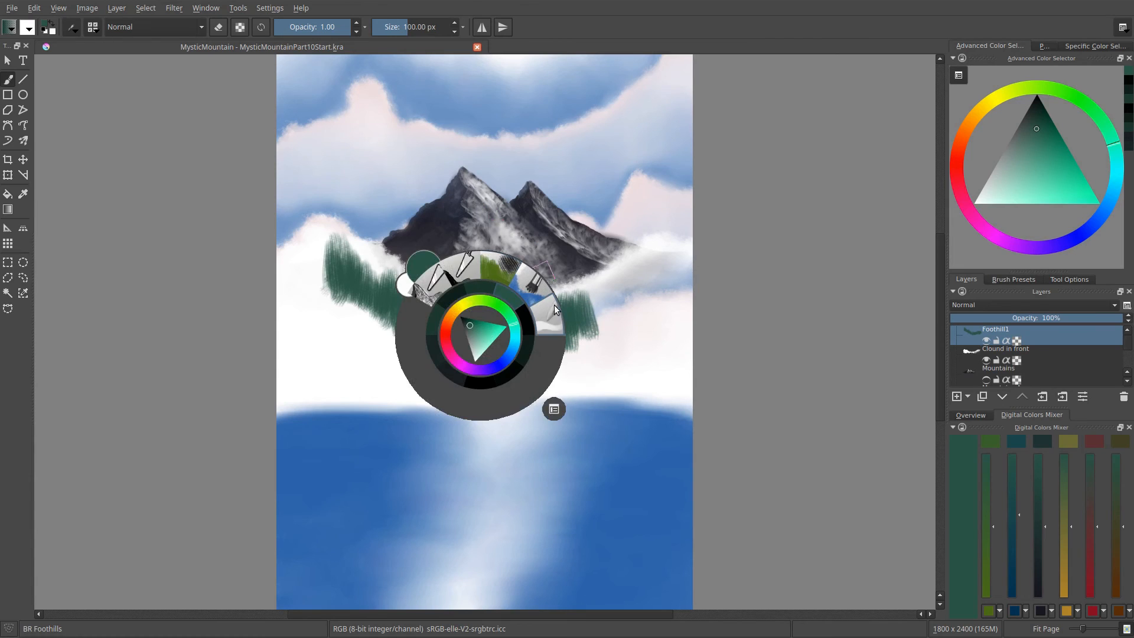
pyautogui.click(548, 321)
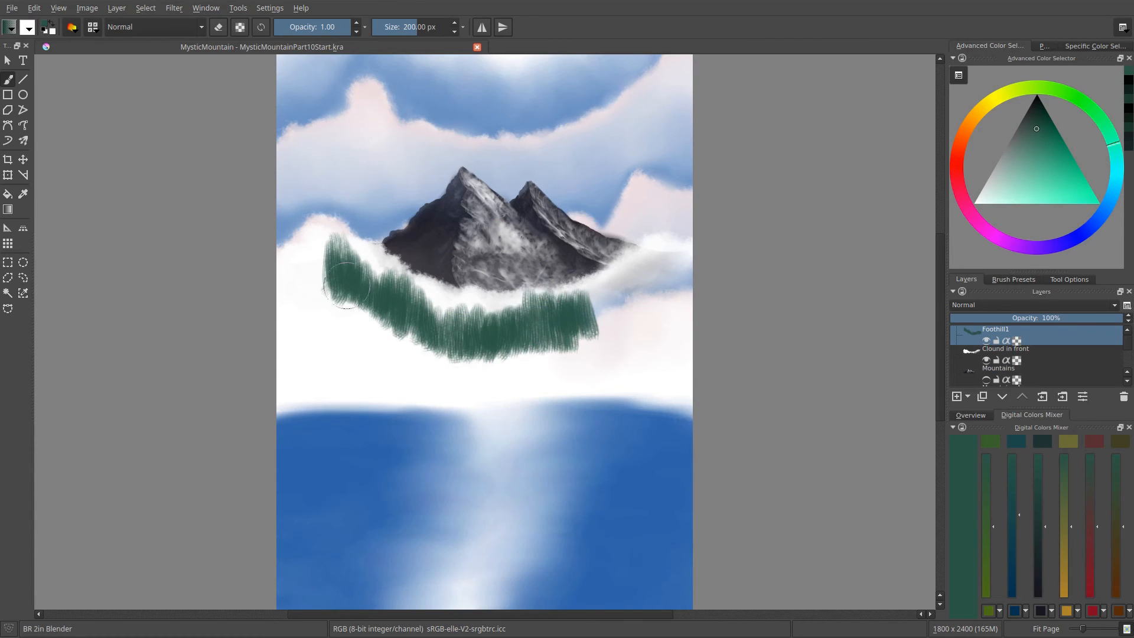
pyautogui.moveTo(346, 286)
pyautogui.mouseDown()
pyautogui.moveTo(350, 320)
pyautogui.moveTo(341, 274)
pyautogui.moveTo(369, 339)
pyautogui.moveTo(383, 303)
pyautogui.moveTo(393, 315)
pyautogui.moveTo(404, 359)
pyautogui.moveTo(378, 356)
pyautogui.moveTo(416, 331)
pyautogui.moveTo(417, 351)
pyautogui.moveTo(424, 326)
pyautogui.moveTo(442, 385)
pyautogui.moveTo(456, 346)
pyautogui.moveTo(474, 394)
pyautogui.mouseUp()
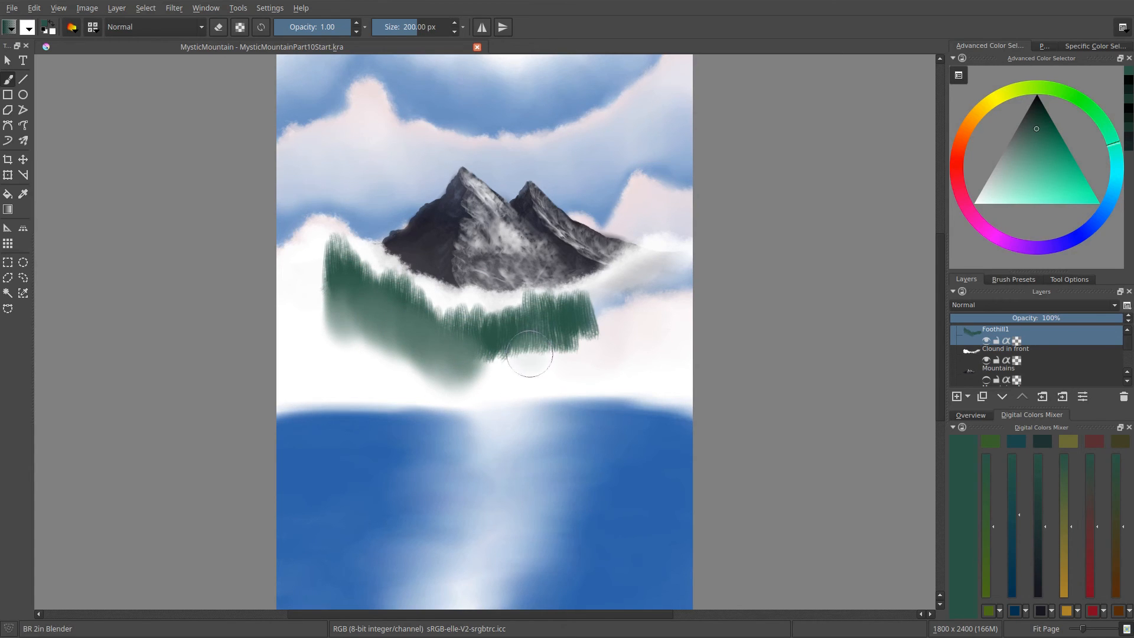
pyautogui.moveTo(530, 356); pyautogui.dragTo(530, 355)
pyautogui.hotkey('ctrl', 'z')
pyautogui.hotkey('ctrl', 'z')
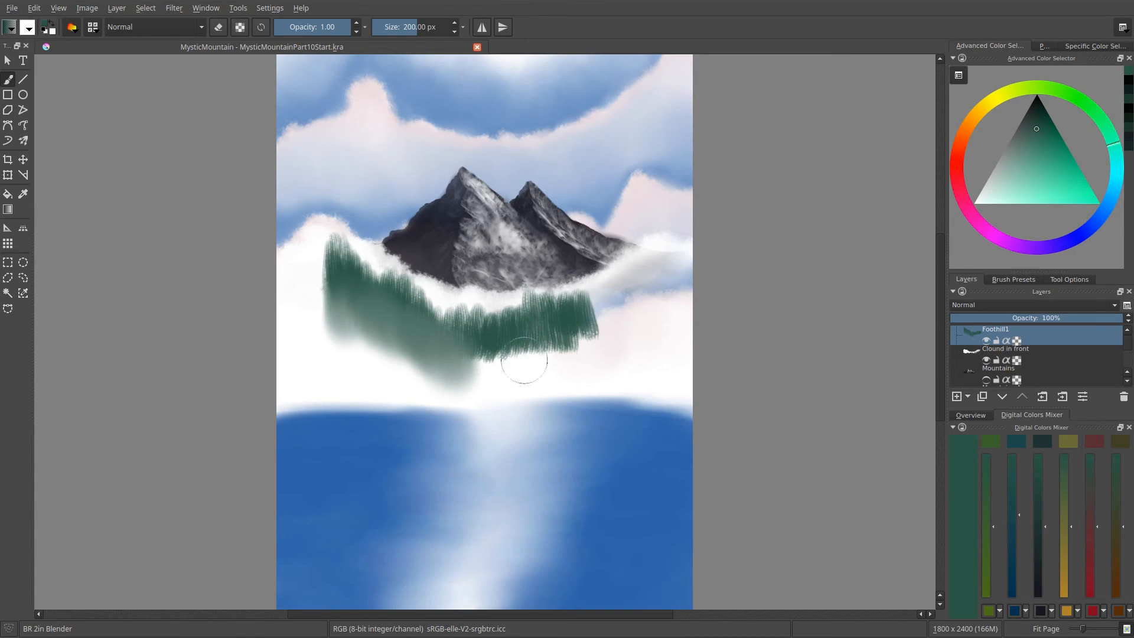
pyautogui.moveTo(522, 339)
pyautogui.mouseDown()
pyautogui.moveTo(503, 381)
pyautogui.moveTo(483, 352)
pyautogui.moveTo(475, 378)
pyautogui.moveTo(523, 358)
pyautogui.moveTo(533, 337)
pyautogui.moveTo(539, 375)
pyautogui.moveTo(549, 324)
pyautogui.moveTo(566, 364)
pyautogui.moveTo(574, 319)
pyautogui.moveTo(584, 374)
pyautogui.moveTo(591, 324)
pyautogui.moveTo(591, 367)
pyautogui.moveTo(588, 324)
pyautogui.moveTo(556, 353)
pyautogui.mouseUp()
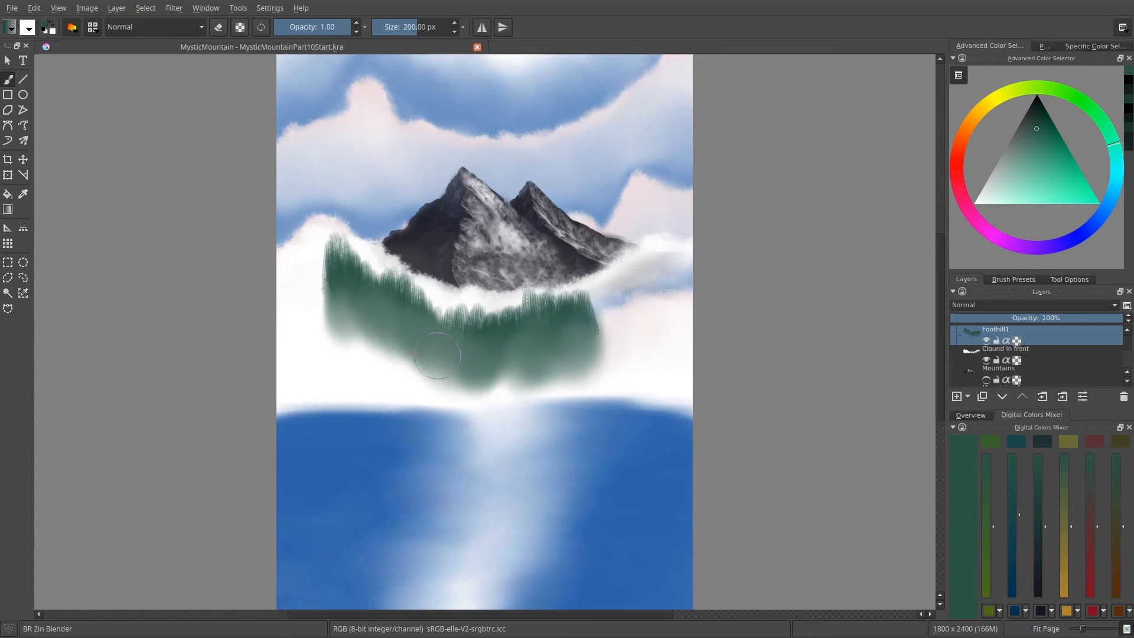
# Step: Soften the foothills' outer left edge and fade their base into the white mist with long blending strokes
pyautogui.moveTo(437, 355)
pyautogui.mouseDown()
pyautogui.moveTo(412, 325)
pyautogui.moveTo(364, 329)
pyautogui.moveTo(332, 275)
pyautogui.moveTo(378, 341)
pyautogui.mouseUp()
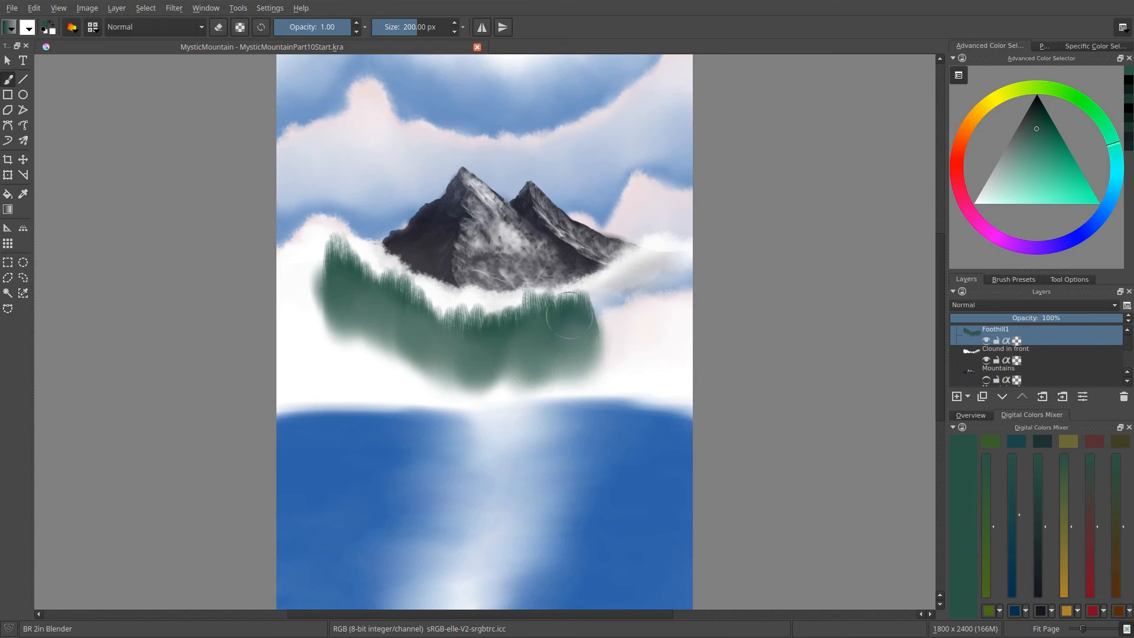
pyautogui.moveTo(355, 360)
pyautogui.mouseDown()
pyautogui.moveTo(334, 332)
pyautogui.moveTo(346, 396)
pyautogui.moveTo(369, 393)
pyautogui.moveTo(406, 429)
pyautogui.moveTo(444, 390)
pyautogui.moveTo(456, 412)
pyautogui.moveTo(463, 379)
pyautogui.moveTo(510, 334)
pyautogui.moveTo(542, 429)
pyautogui.moveTo(553, 374)
pyautogui.moveTo(568, 401)
pyautogui.moveTo(586, 356)
pyautogui.mouseUp()
pyautogui.moveTo(597, 406)
pyautogui.mouseDown()
pyautogui.moveTo(568, 445)
pyautogui.moveTo(563, 410)
pyautogui.moveTo(528, 432)
pyautogui.moveTo(512, 401)
pyautogui.moveTo(493, 412)
pyautogui.moveTo(472, 333)
pyautogui.moveTo(442, 336)
pyautogui.moveTo(421, 358)
pyautogui.moveTo(383, 358)
pyautogui.moveTo(341, 341)
pyautogui.mouseUp()
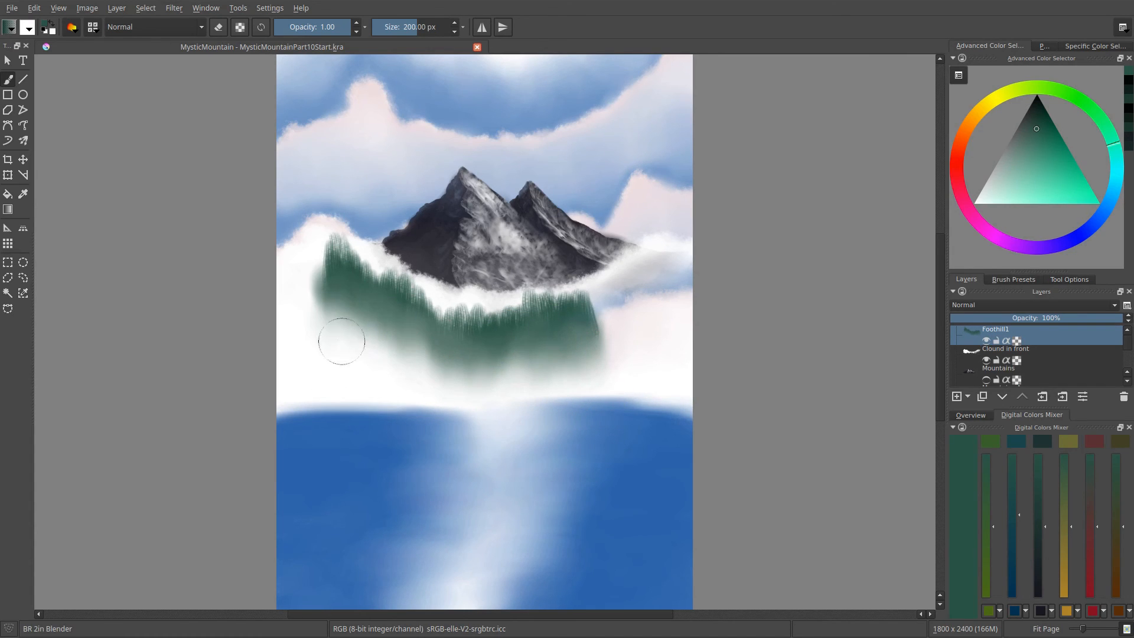
# Step: Switch to the BR Foothills brush and darken the green by one step for the nearer foothills
pyautogui.rightClick(504, 314)
pyautogui.click(518, 264)
pyautogui.press('k')
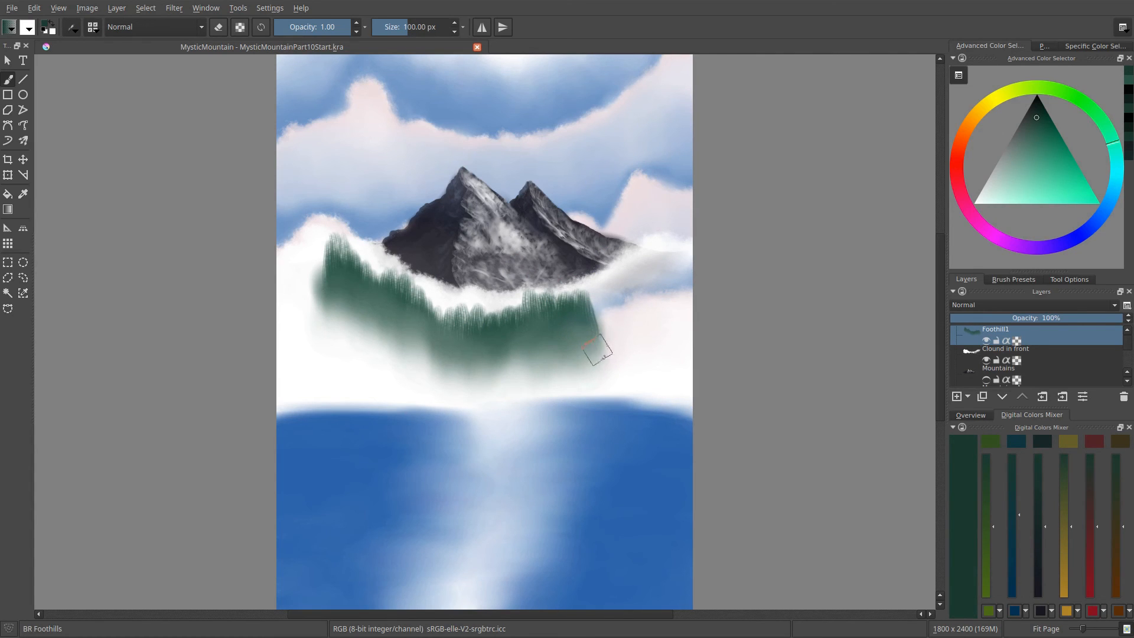
# Step: Add a layer named Foothills2 and paint a darker curved foothill range on it, overlapping the first and rising highest on the right
pyautogui.click(957, 397)
pyautogui.doubleClick(994, 331)
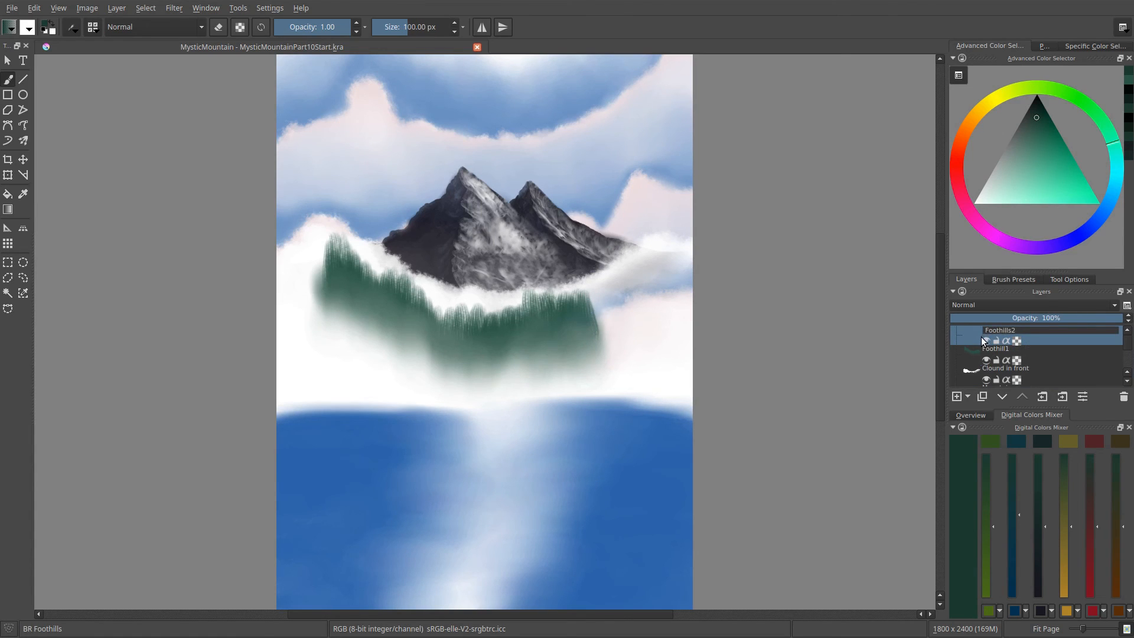
pyautogui.press('Return')
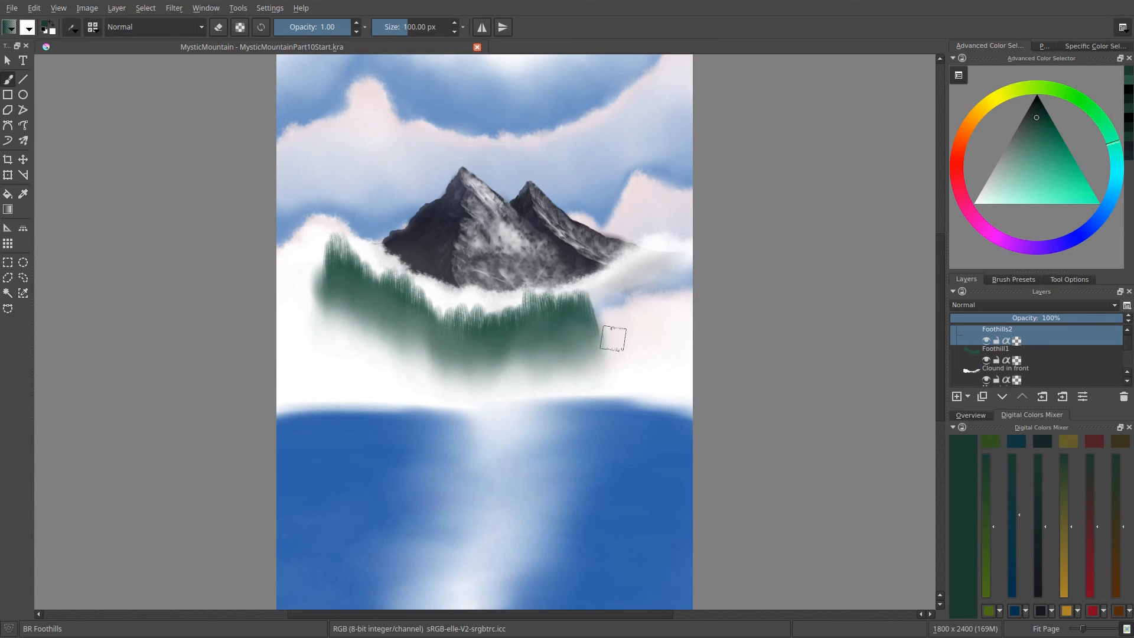
pyautogui.moveTo(639, 306)
pyautogui.mouseDown()
pyautogui.moveTo(626, 249)
pyautogui.moveTo(618, 288)
pyautogui.moveTo(529, 380)
pyautogui.moveTo(507, 362)
pyautogui.moveTo(450, 368)
pyautogui.moveTo(380, 333)
pyautogui.moveTo(567, 354)
pyautogui.moveTo(631, 325)
pyautogui.moveTo(507, 367)
pyautogui.moveTo(581, 308)
pyautogui.mouseUp()
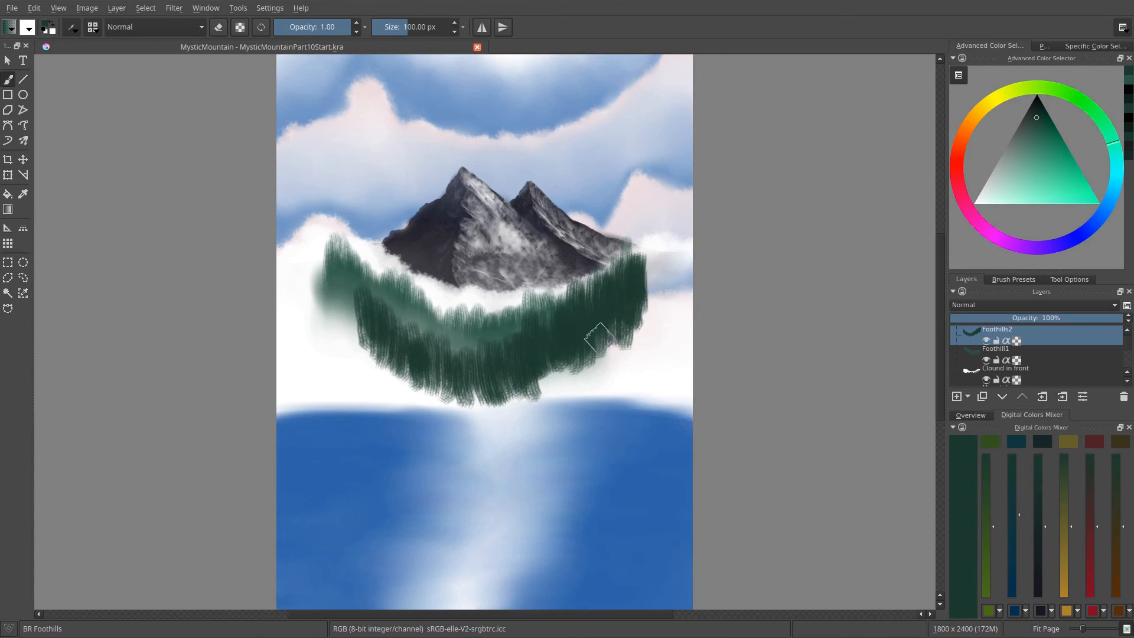
# Step: Move the second foothill range slightly down and to the right with the Move tool, then return to the Freehand Brush
pyautogui.press('t')
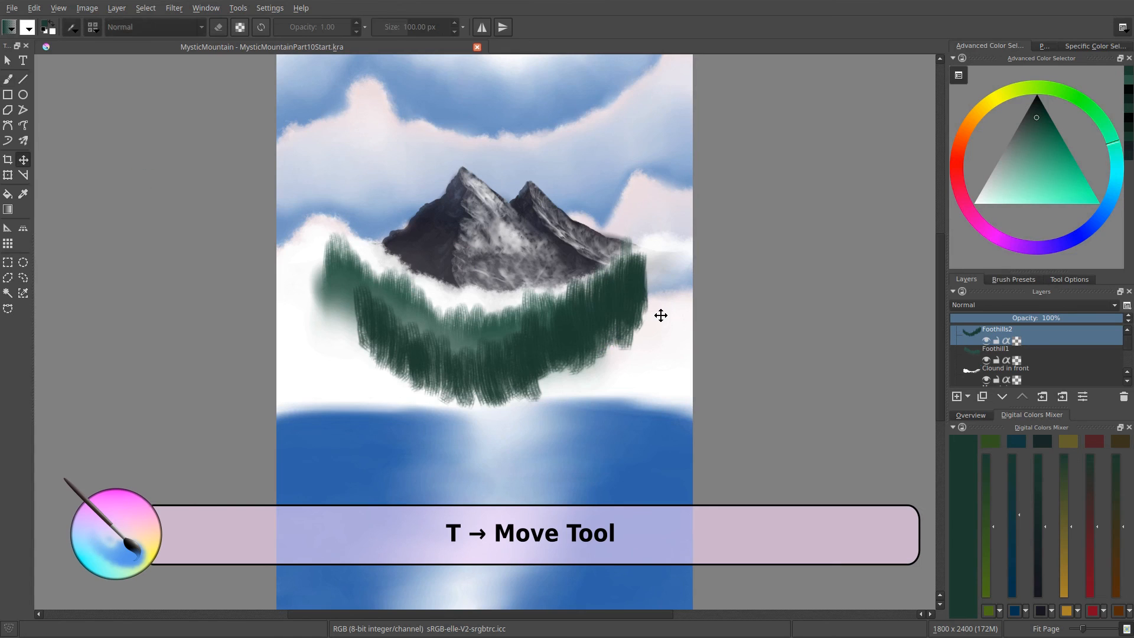
pyautogui.moveTo(580, 351); pyautogui.dragTo(561, 348)
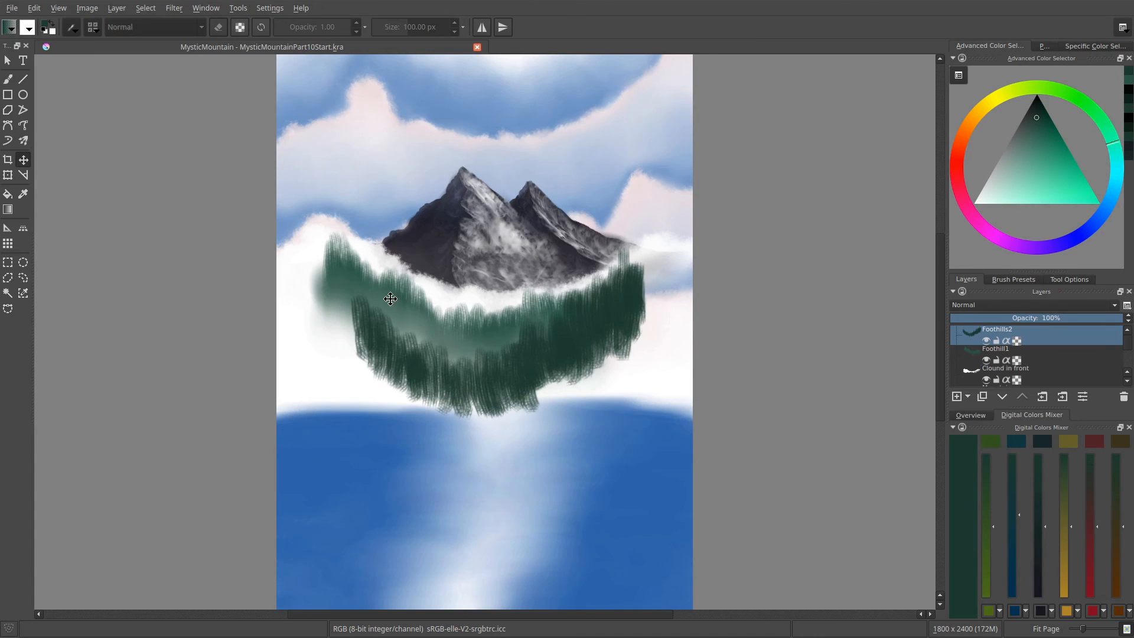
pyautogui.moveTo(402, 322); pyautogui.dragTo(403, 331)
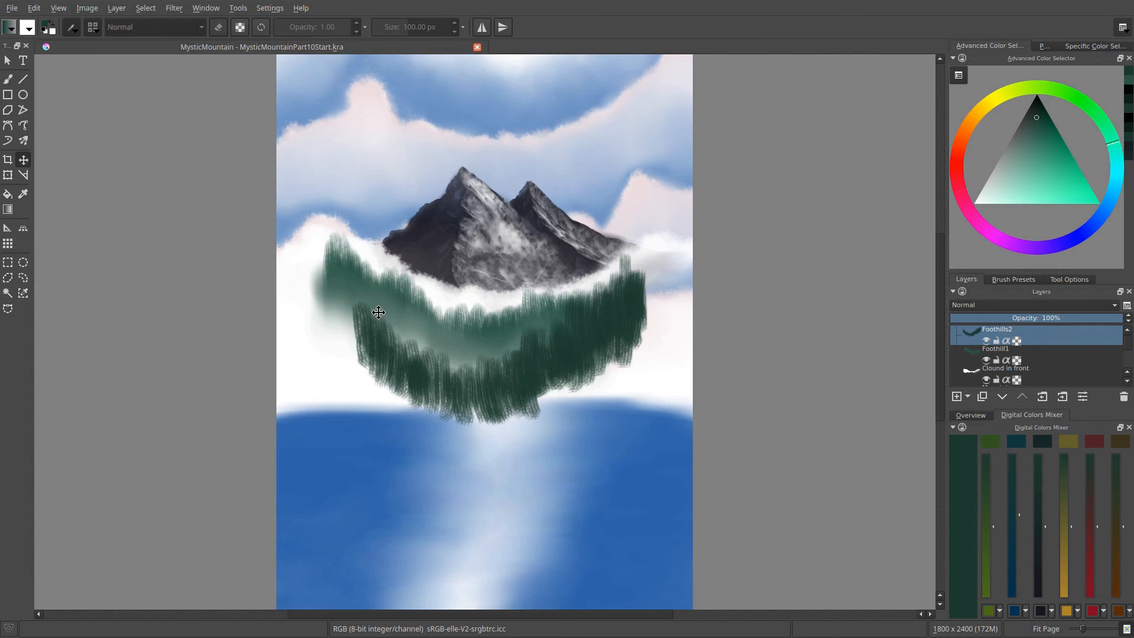
pyautogui.moveTo(478, 338)
pyautogui.mouseDown()
pyautogui.moveTo(551, 354)
pyautogui.moveTo(539, 329)
pyautogui.moveTo(569, 346)
pyautogui.mouseUp()
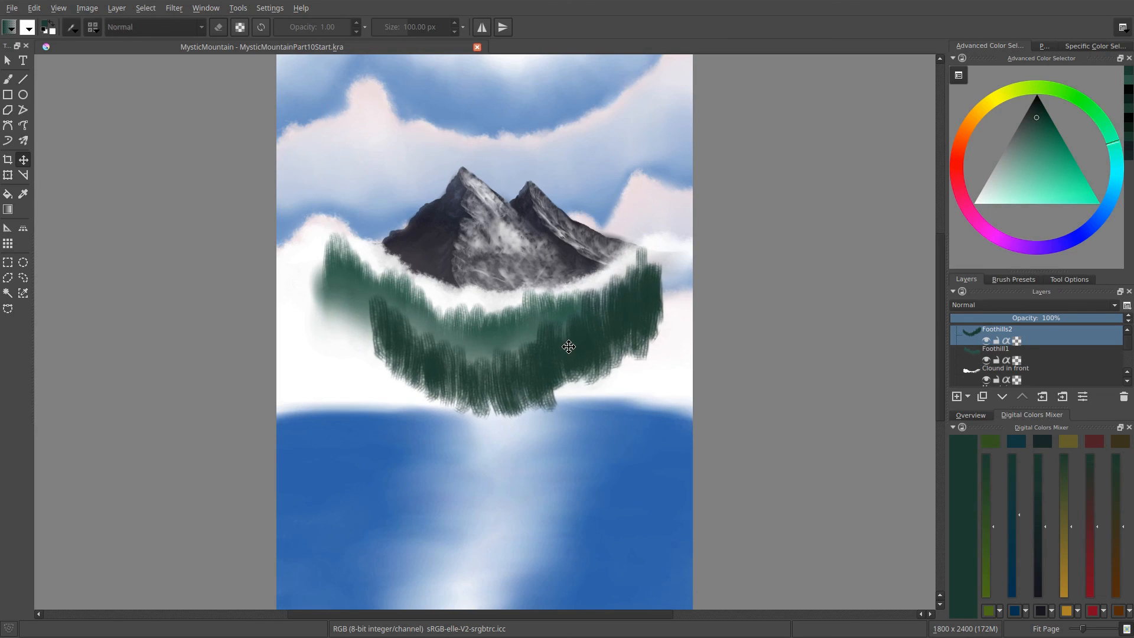
pyautogui.press('b')
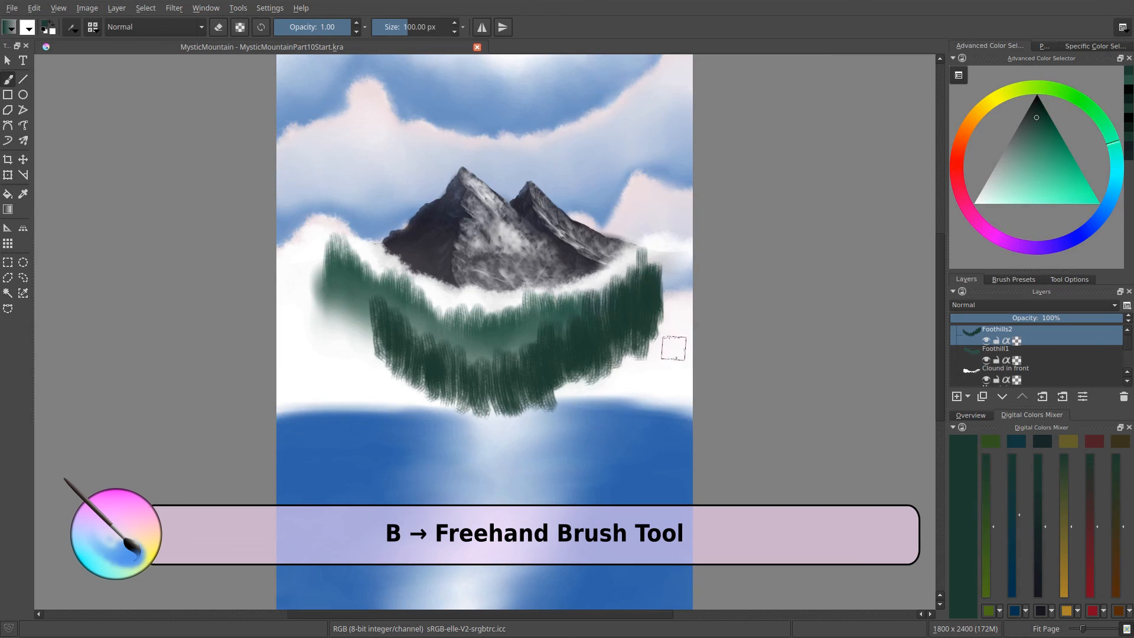
# Step: Use the BR 2in Blender brush to pull the second range's lower edge down into soft mist over the waterline
pyautogui.rightClick(649, 323)
pyautogui.click(632, 253)
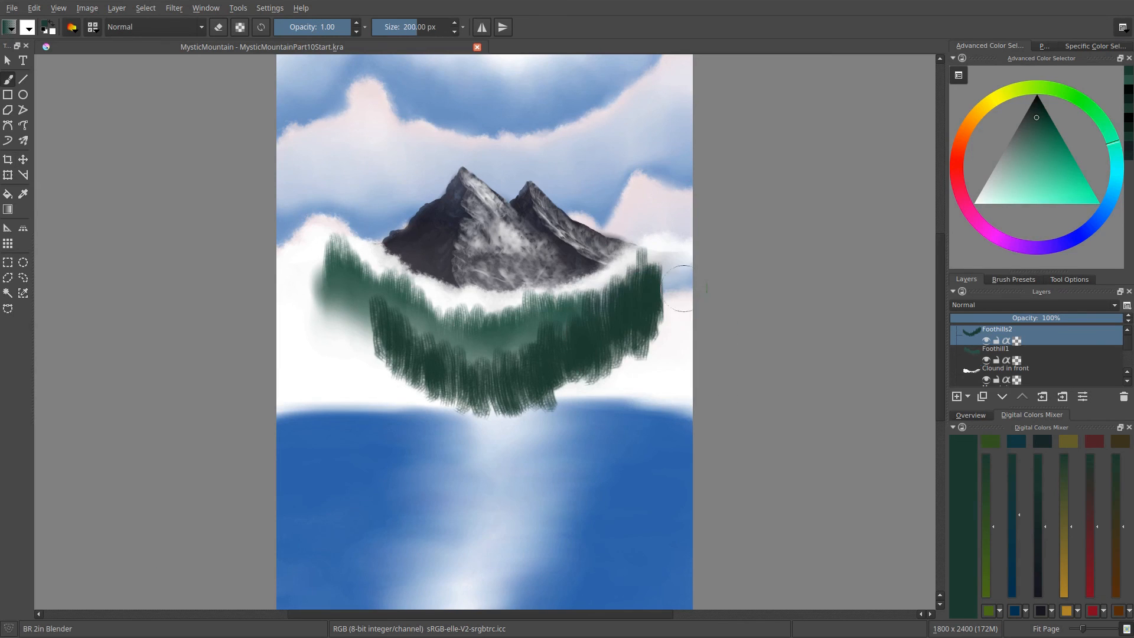
pyautogui.moveTo(653, 342)
pyautogui.mouseDown()
pyautogui.moveTo(649, 319)
pyautogui.moveTo(647, 372)
pyautogui.moveTo(630, 388)
pyautogui.moveTo(606, 338)
pyautogui.moveTo(586, 430)
pyautogui.moveTo(539, 390)
pyautogui.moveTo(555, 378)
pyautogui.moveTo(549, 429)
pyautogui.moveTo(560, 367)
pyautogui.moveTo(575, 378)
pyautogui.moveTo(536, 437)
pyautogui.moveTo(523, 405)
pyautogui.moveTo(488, 429)
pyautogui.mouseUp()
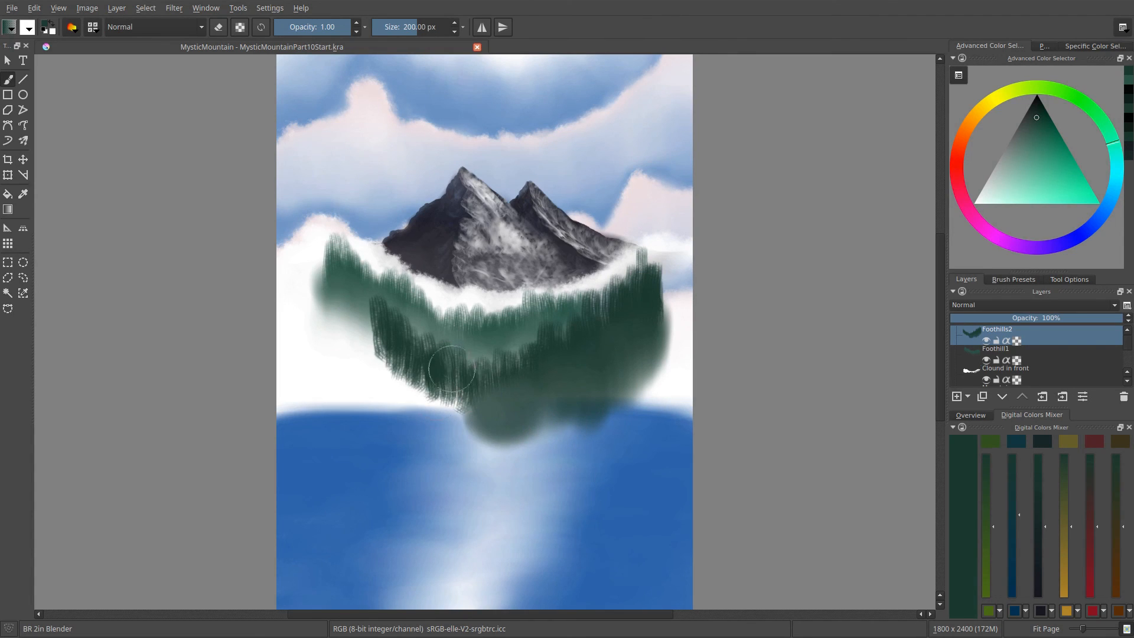
pyautogui.moveTo(452, 369)
pyautogui.mouseDown()
pyautogui.moveTo(456, 430)
pyautogui.moveTo(471, 385)
pyautogui.moveTo(455, 444)
pyautogui.moveTo(434, 422)
pyautogui.moveTo(425, 361)
pyautogui.moveTo(419, 419)
pyautogui.moveTo(404, 397)
pyautogui.moveTo(389, 327)
pyautogui.moveTo(389, 408)
pyautogui.moveTo(411, 360)
pyautogui.moveTo(423, 401)
pyautogui.moveTo(437, 416)
pyautogui.moveTo(443, 377)
pyautogui.moveTo(470, 428)
pyautogui.mouseUp()
pyautogui.moveTo(493, 384)
pyautogui.mouseDown()
pyautogui.moveTo(489, 412)
pyautogui.moveTo(536, 397)
pyautogui.moveTo(538, 365)
pyautogui.moveTo(571, 404)
pyautogui.moveTo(556, 375)
pyautogui.moveTo(512, 422)
pyautogui.moveTo(485, 417)
pyautogui.moveTo(452, 383)
pyautogui.moveTo(441, 420)
pyautogui.mouseUp()
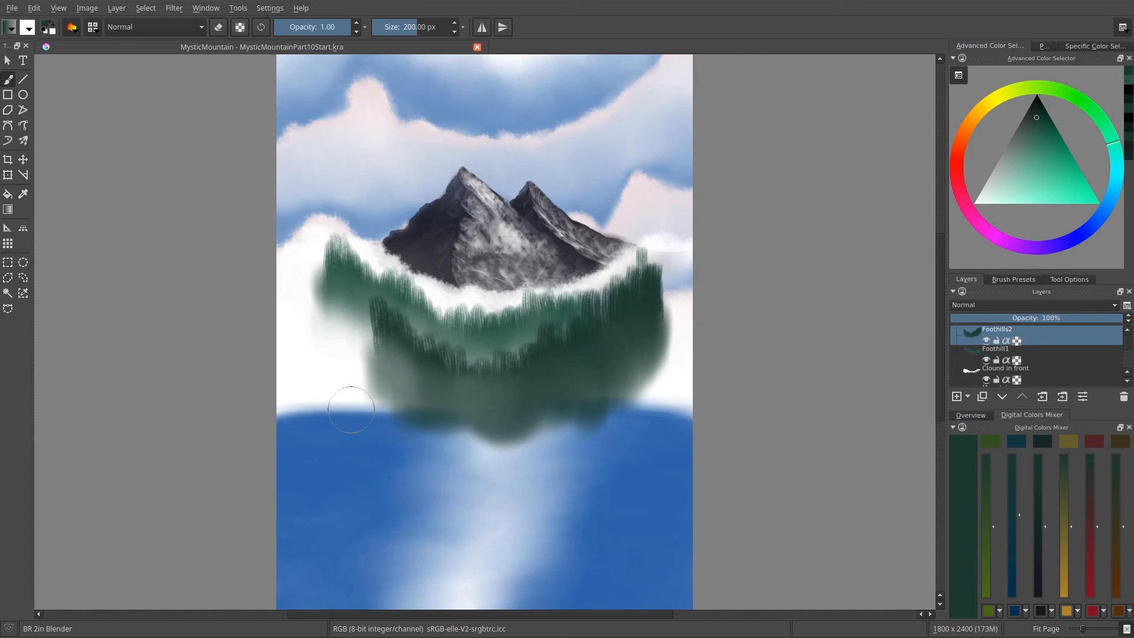
pyautogui.moveTo(539, 390)
pyautogui.mouseDown()
pyautogui.moveTo(632, 285)
pyautogui.moveTo(613, 315)
pyautogui.moveTo(630, 273)
pyautogui.moveTo(650, 321)
pyautogui.moveTo(646, 306)
pyautogui.moveTo(626, 399)
pyautogui.moveTo(615, 359)
pyautogui.moveTo(604, 415)
pyautogui.moveTo(546, 457)
pyautogui.mouseUp()
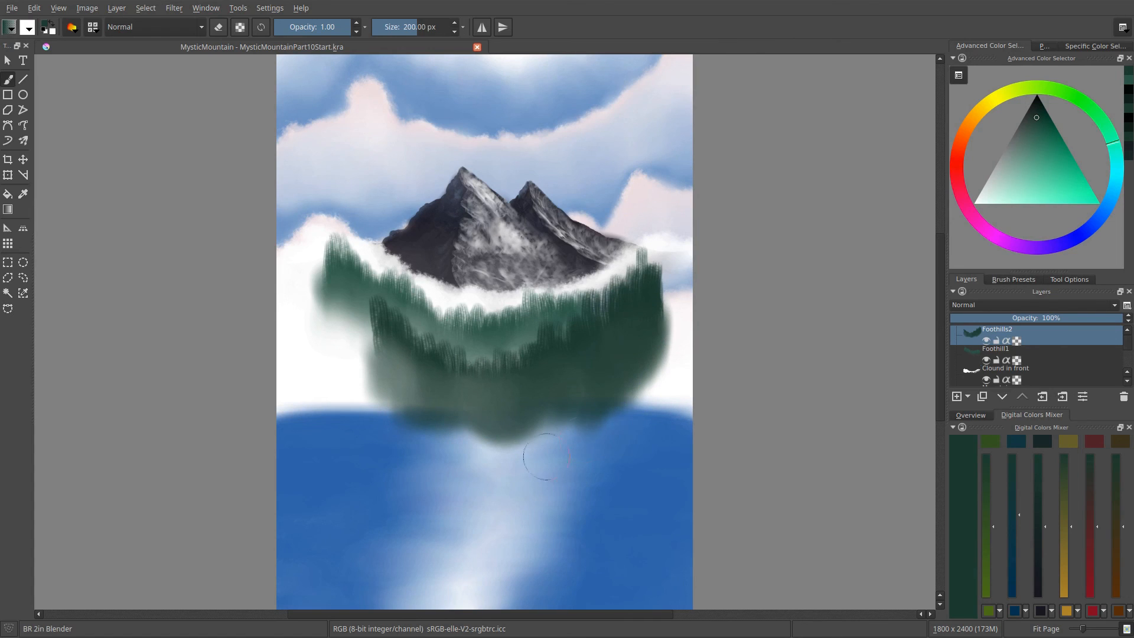
pyautogui.moveTo(561, 378)
pyautogui.mouseDown()
pyautogui.moveTo(632, 354)
pyautogui.moveTo(570, 410)
pyautogui.moveTo(613, 406)
pyautogui.mouseUp()
# Step: Add a layer named Foothills3, switch back to the BR Foothills brush and darken the green by one step
pyautogui.doubleClick(995, 330)
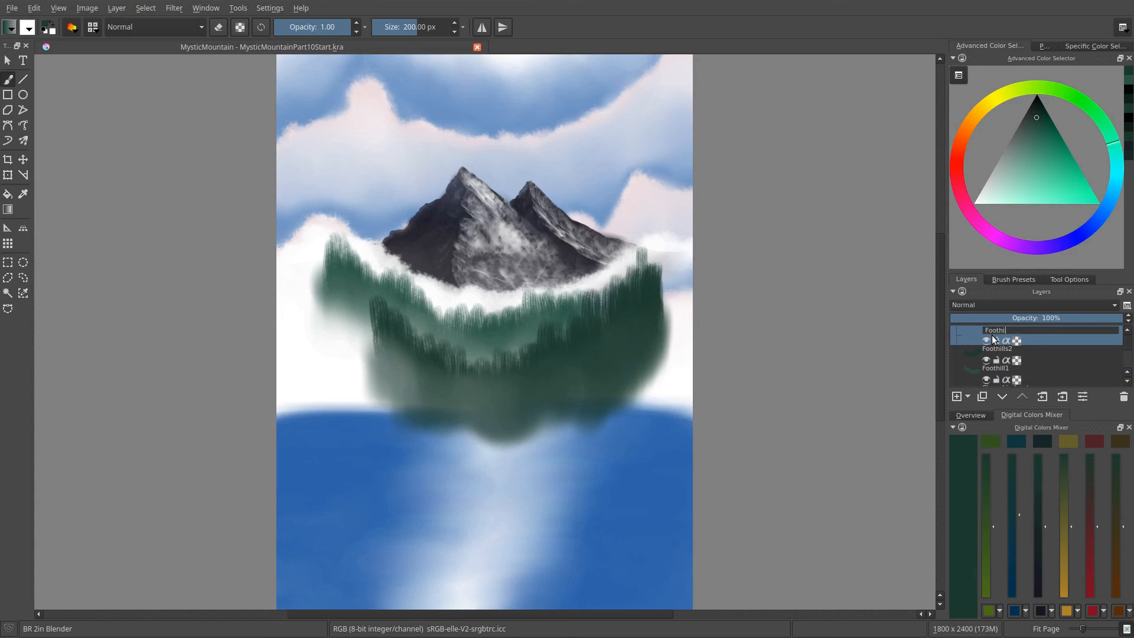
pyautogui.press('Return')
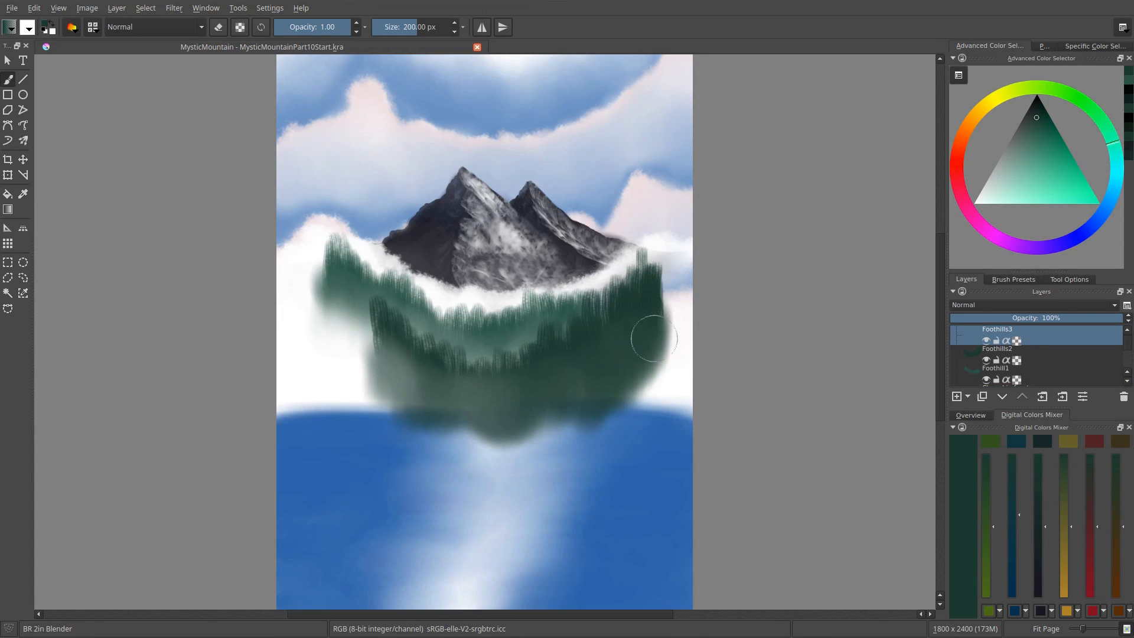
pyautogui.rightClick(600, 345)
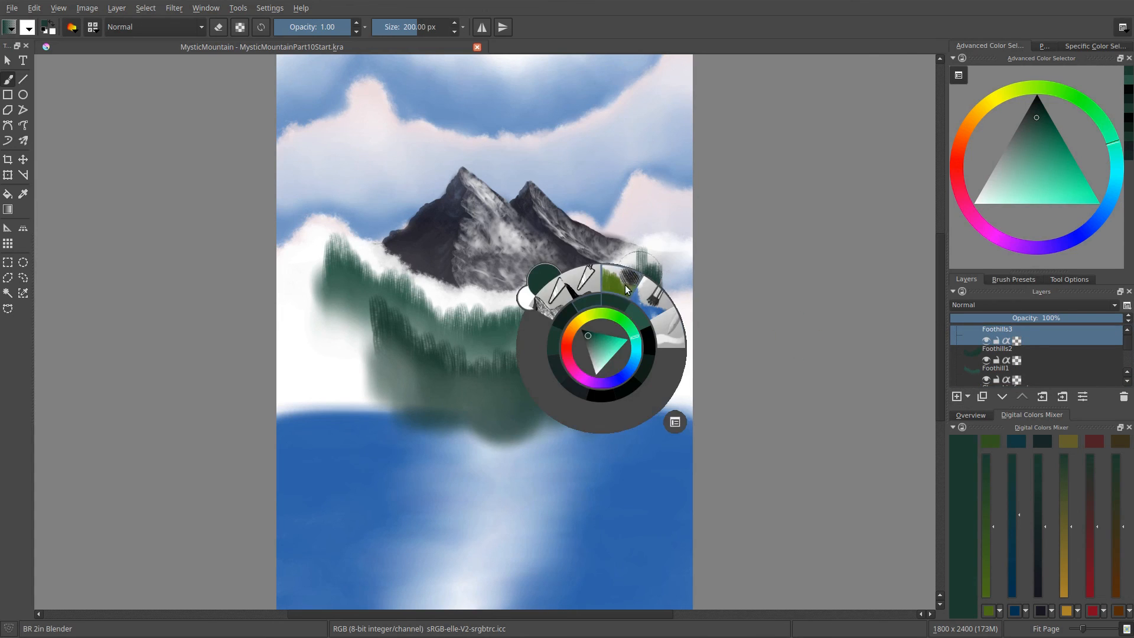
pyautogui.click(625, 297)
pyautogui.press('k')
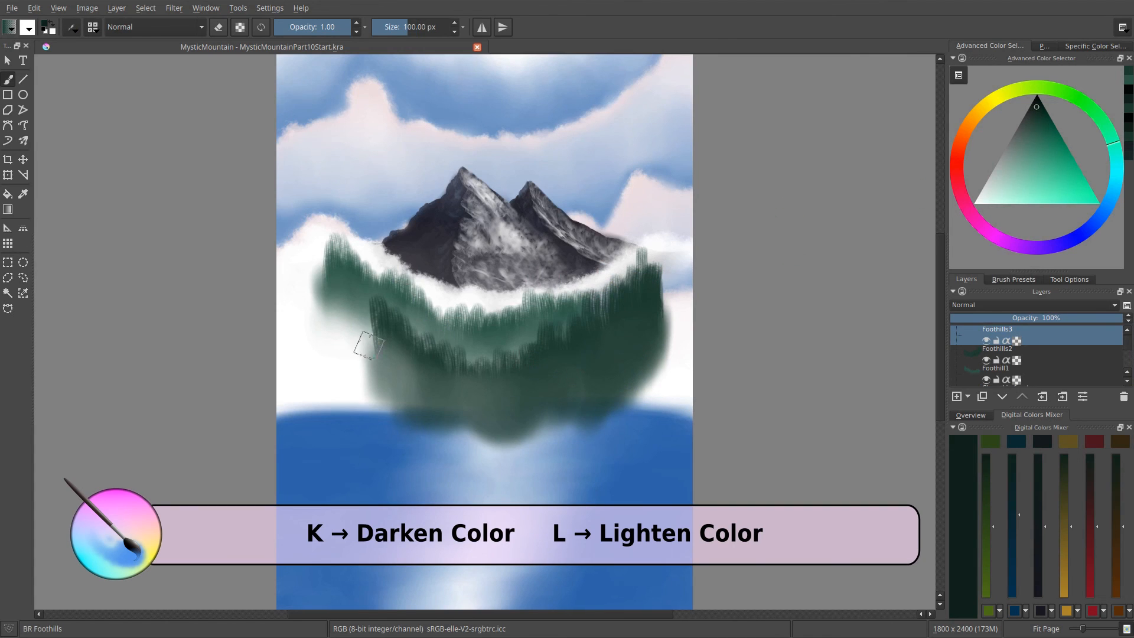
# Step: Paint the darkest foothill range on Foothills3, nudging its left slope slightly downward before extending the trees across to the right
pyautogui.moveTo(368, 346)
pyautogui.mouseDown()
pyautogui.moveTo(333, 376)
pyautogui.moveTo(330, 293)
pyautogui.moveTo(390, 391)
pyautogui.moveTo(451, 405)
pyautogui.moveTo(455, 437)
pyautogui.mouseUp()
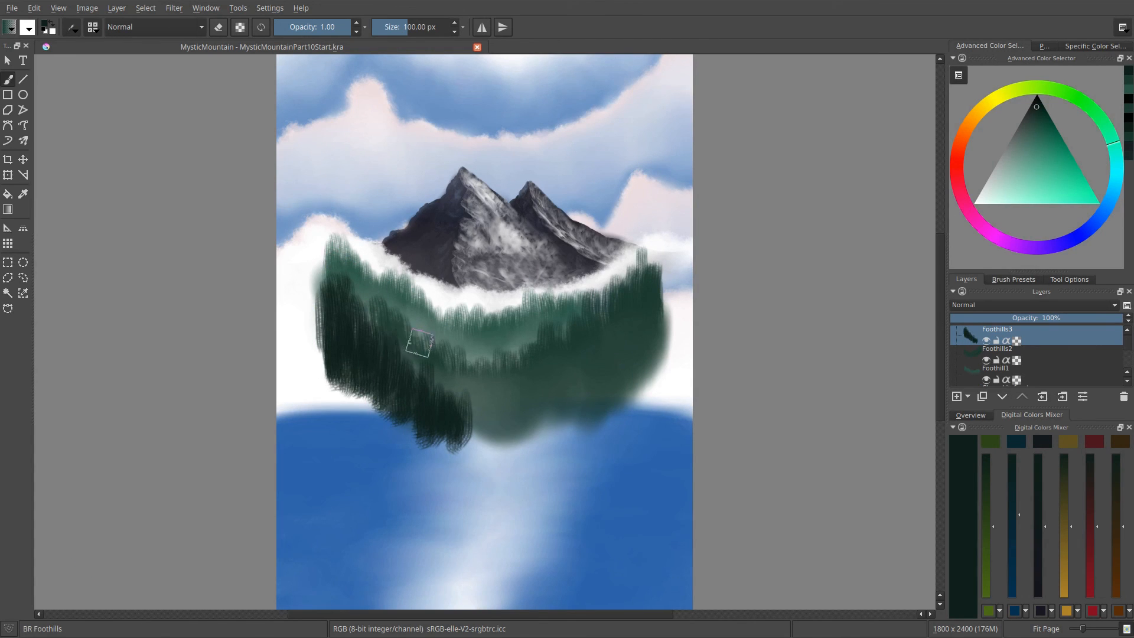
pyautogui.press('t')
pyautogui.moveTo(373, 361)
pyautogui.mouseDown()
pyautogui.moveTo(366, 372)
pyautogui.moveTo(377, 365)
pyautogui.mouseUp()
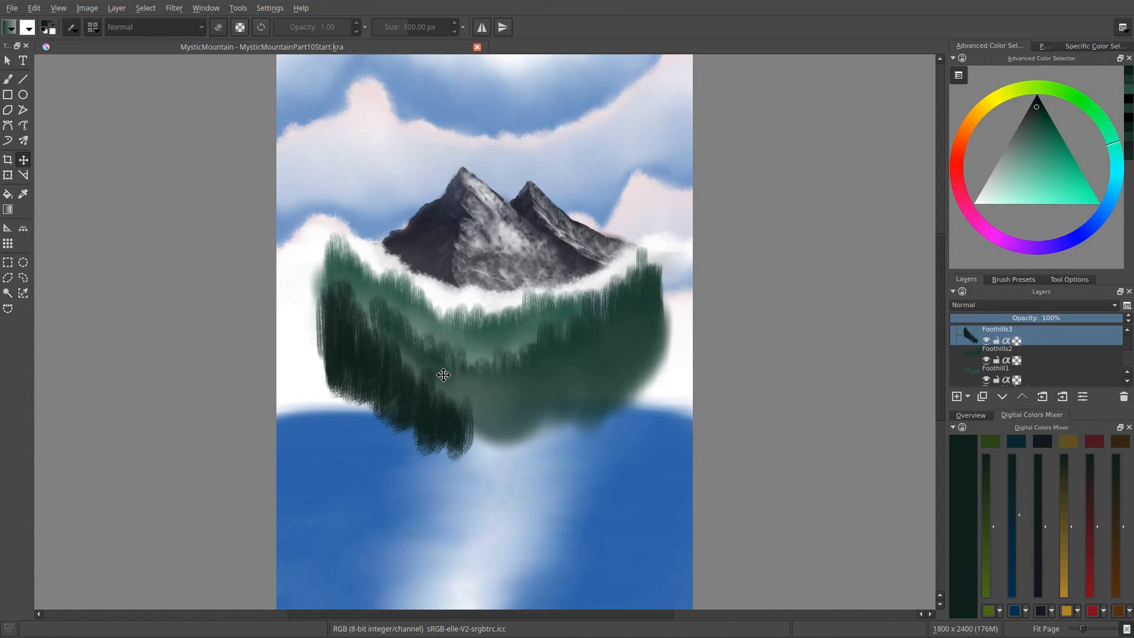
pyautogui.press('b')
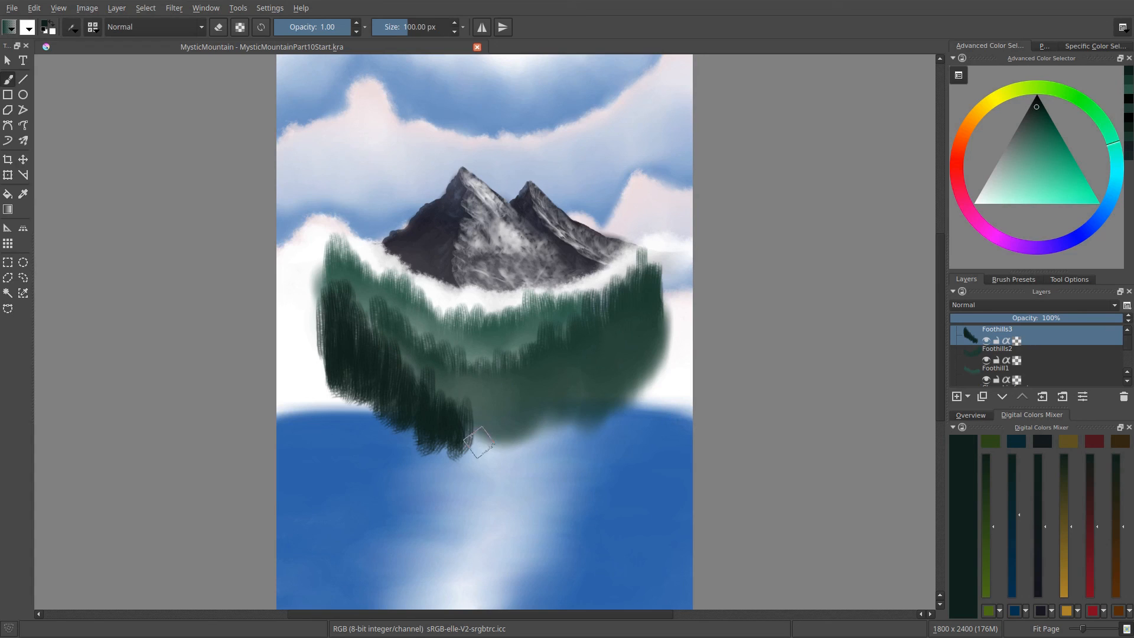
pyautogui.moveTo(479, 442)
pyautogui.mouseDown()
pyautogui.moveTo(505, 440)
pyautogui.moveTo(521, 397)
pyautogui.moveTo(546, 434)
pyautogui.moveTo(558, 396)
pyautogui.moveTo(582, 383)
pyautogui.mouseUp()
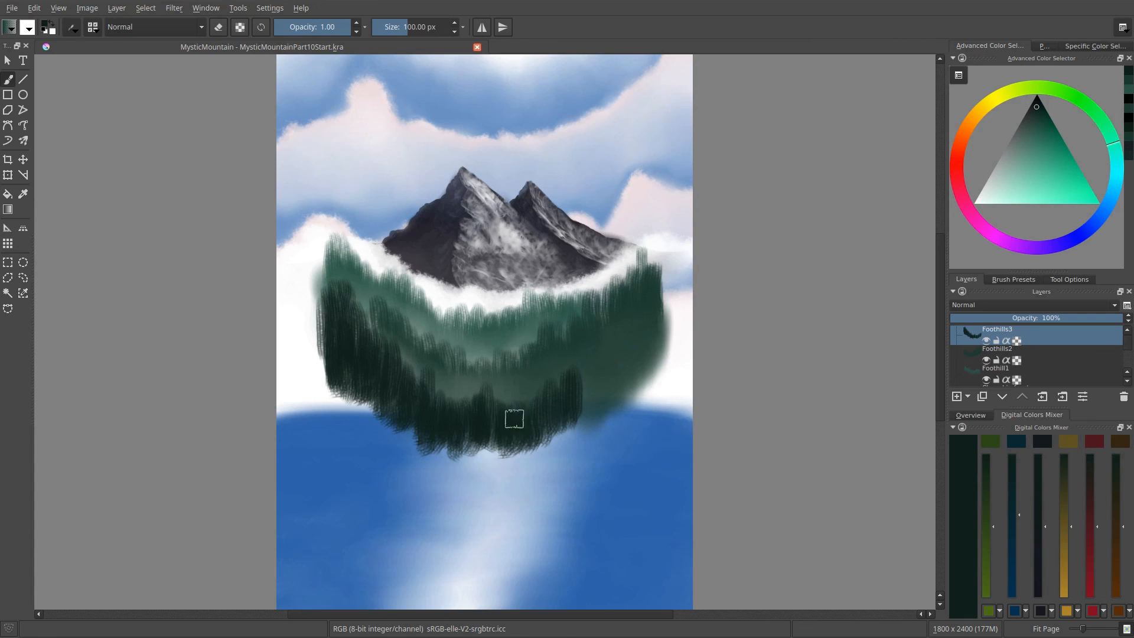
pyautogui.moveTo(577, 392)
pyautogui.mouseDown()
pyautogui.moveTo(591, 360)
pyautogui.moveTo(601, 415)
pyautogui.moveTo(608, 402)
pyautogui.moveTo(601, 391)
pyautogui.moveTo(579, 403)
pyautogui.moveTo(553, 353)
pyautogui.moveTo(528, 412)
pyautogui.moveTo(496, 403)
pyautogui.moveTo(464, 420)
pyautogui.moveTo(476, 415)
pyautogui.moveTo(488, 458)
pyautogui.moveTo(404, 431)
pyautogui.moveTo(428, 421)
pyautogui.moveTo(441, 389)
pyautogui.moveTo(468, 415)
pyautogui.moveTo(469, 392)
pyautogui.moveTo(443, 423)
pyautogui.moveTo(445, 403)
pyautogui.moveTo(465, 421)
pyautogui.mouseUp()
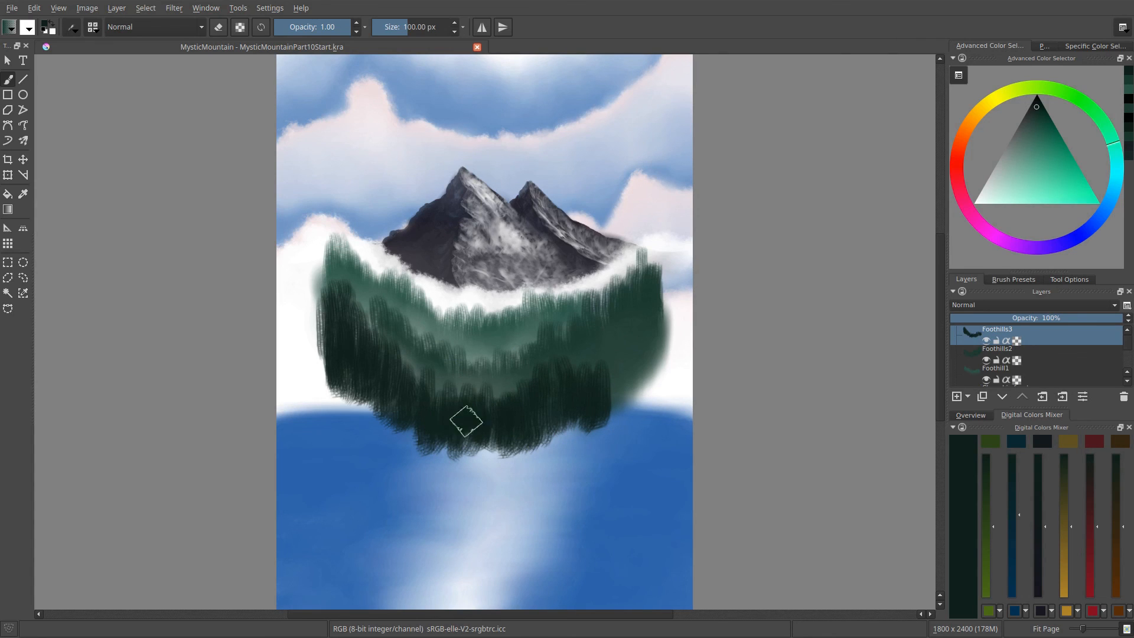
# Step: Blend the third range's base down over the water with the BR 2in Blender brush, evening out its lower edge
pyautogui.rightClick(516, 357)
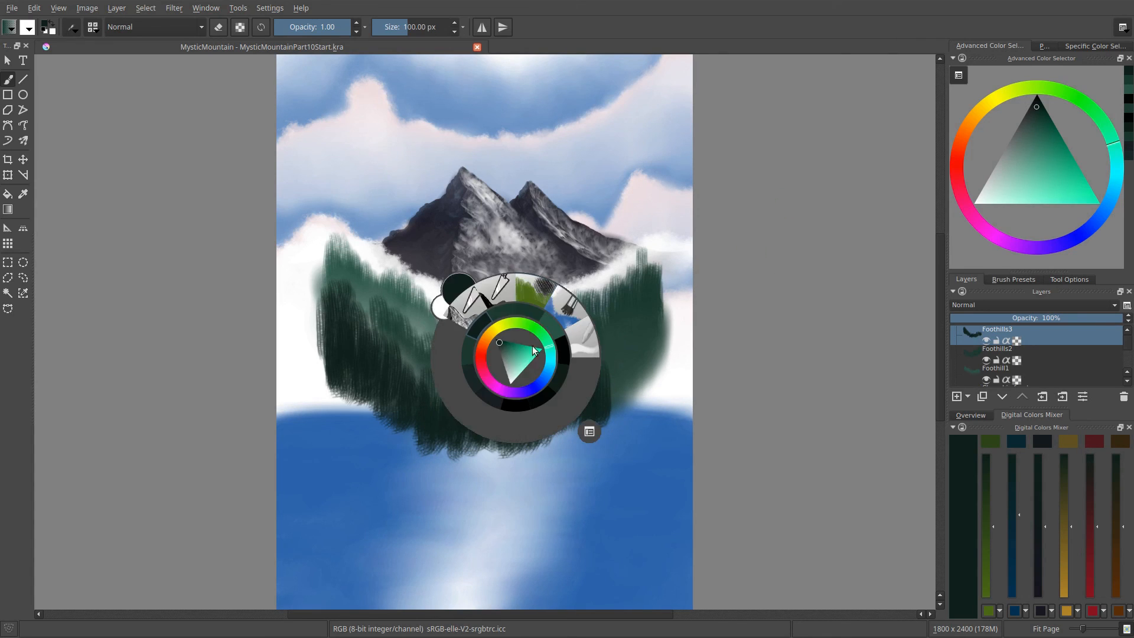
pyautogui.click(583, 342)
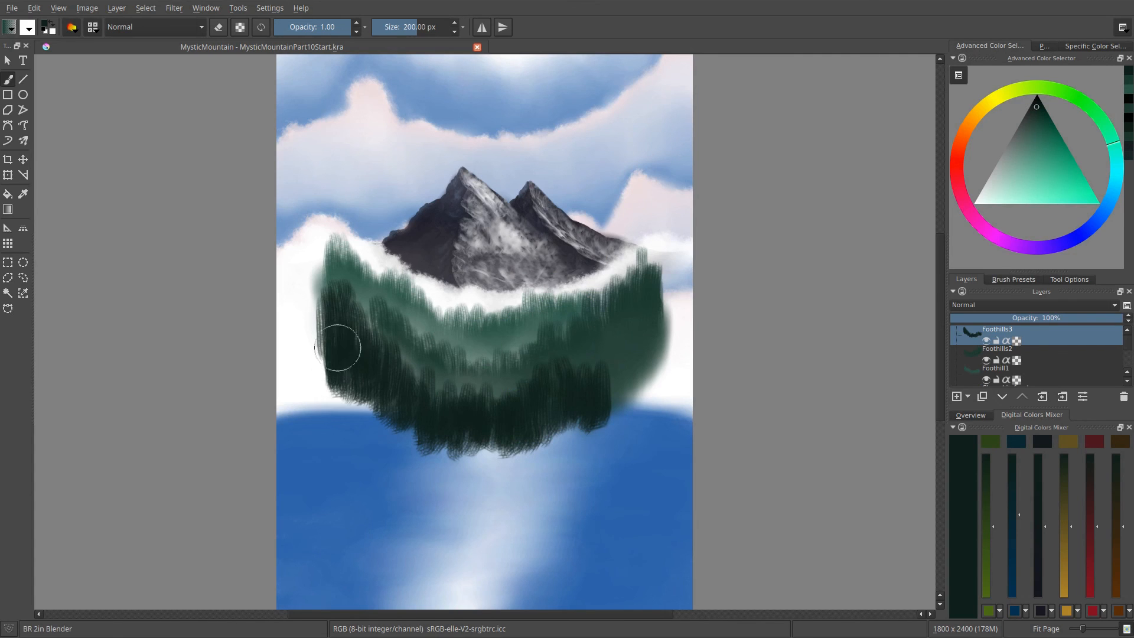
pyautogui.moveTo(339, 349)
pyautogui.mouseDown()
pyautogui.moveTo(340, 394)
pyautogui.moveTo(335, 344)
pyautogui.moveTo(366, 460)
pyautogui.moveTo(379, 380)
pyautogui.moveTo(395, 426)
pyautogui.moveTo(405, 416)
pyautogui.moveTo(421, 432)
pyautogui.moveTo(434, 421)
pyautogui.moveTo(561, 432)
pyautogui.moveTo(446, 448)
pyautogui.moveTo(453, 414)
pyautogui.moveTo(462, 454)
pyautogui.moveTo(476, 429)
pyautogui.moveTo(492, 445)
pyautogui.moveTo(503, 427)
pyautogui.moveTo(516, 454)
pyautogui.moveTo(452, 467)
pyautogui.mouseUp()
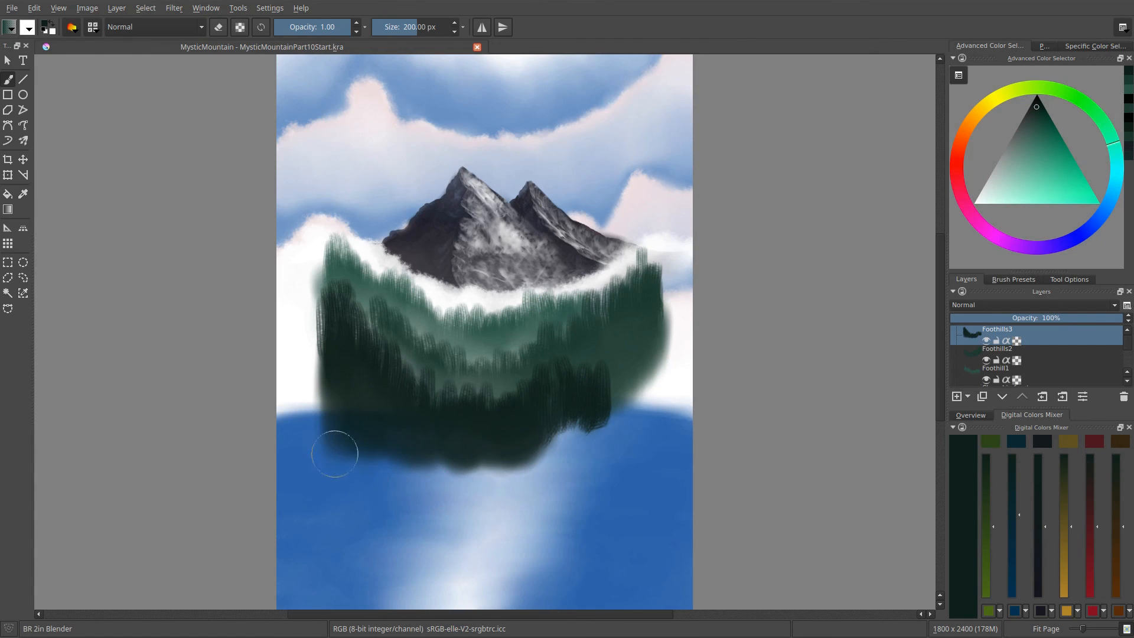
pyautogui.moveTo(335, 453)
pyautogui.mouseDown()
pyautogui.moveTo(545, 453)
pyautogui.moveTo(353, 453)
pyautogui.moveTo(582, 422)
pyautogui.moveTo(562, 409)
pyautogui.moveTo(567, 446)
pyautogui.moveTo(574, 402)
pyautogui.moveTo(589, 440)
pyautogui.moveTo(602, 421)
pyautogui.moveTo(579, 414)
pyautogui.moveTo(567, 458)
pyautogui.moveTo(548, 403)
pyautogui.moveTo(541, 464)
pyautogui.moveTo(514, 421)
pyautogui.moveTo(454, 447)
pyautogui.moveTo(480, 427)
pyautogui.moveTo(445, 457)
pyautogui.moveTo(393, 415)
pyautogui.moveTo(376, 428)
pyautogui.moveTo(328, 413)
pyautogui.moveTo(336, 445)
pyautogui.moveTo(348, 416)
pyautogui.moveTo(347, 454)
pyautogui.moveTo(381, 384)
pyautogui.moveTo(377, 346)
pyautogui.moveTo(311, 384)
pyautogui.moveTo(350, 396)
pyautogui.moveTo(342, 408)
pyautogui.moveTo(395, 405)
pyautogui.moveTo(249, 410)
pyautogui.moveTo(383, 403)
pyautogui.mouseUp()
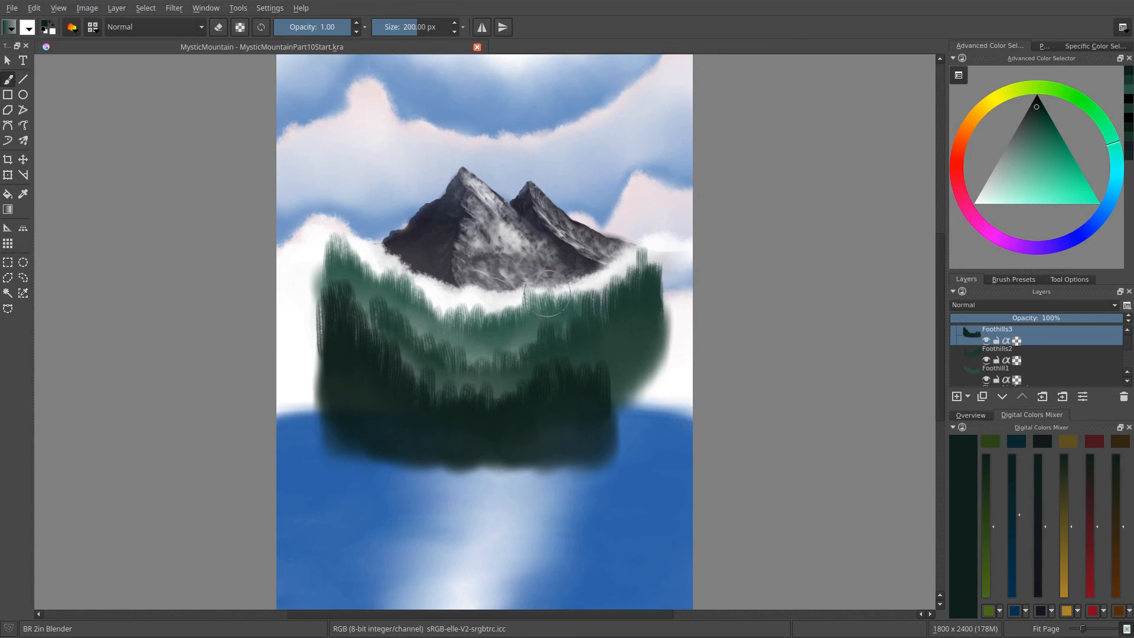
# Step: Start transforming the third foothill range on the Foothills3 layer
pyautogui.hotkey('ctrl', 't')
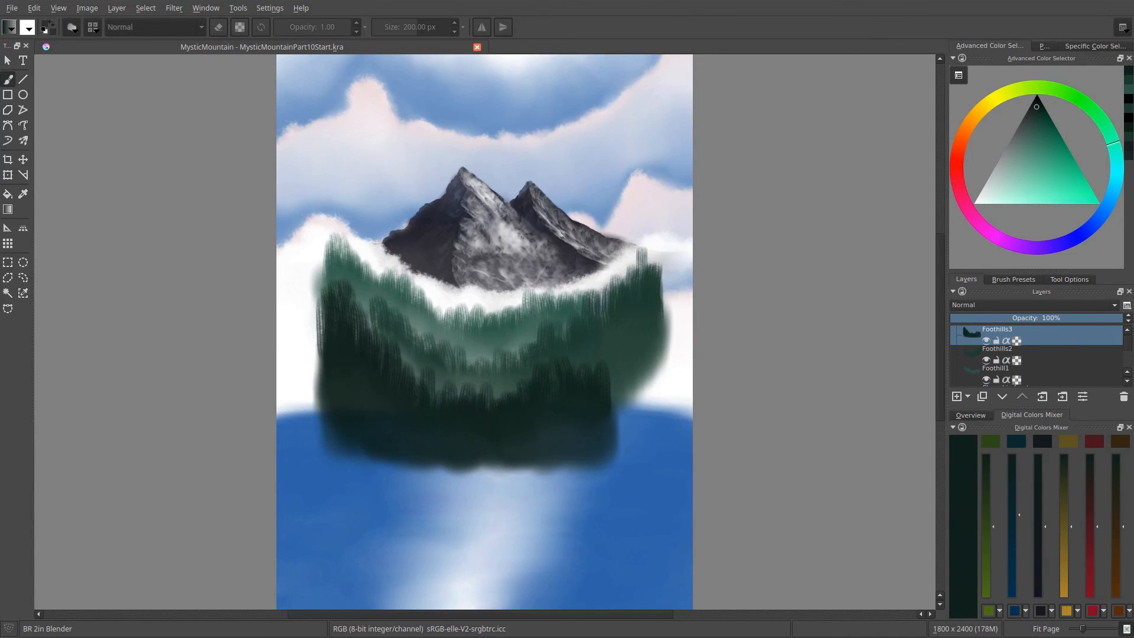